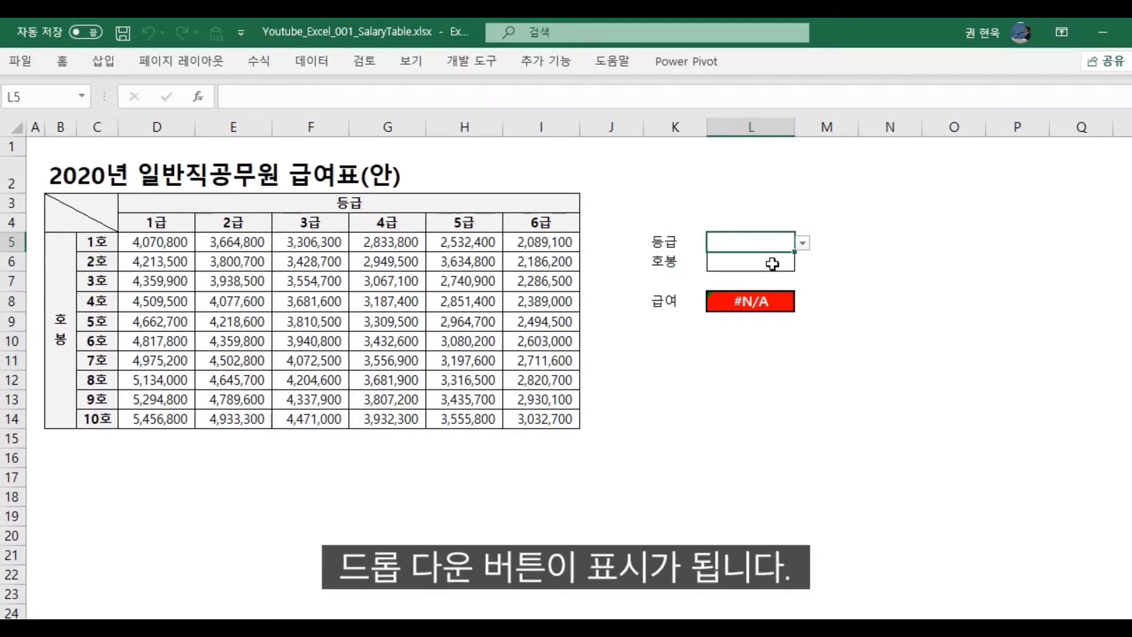
- Choose 3급 for the grade in L5 and 4호 for the pay step in L6 from their dropdown lists
left_click(803, 244)
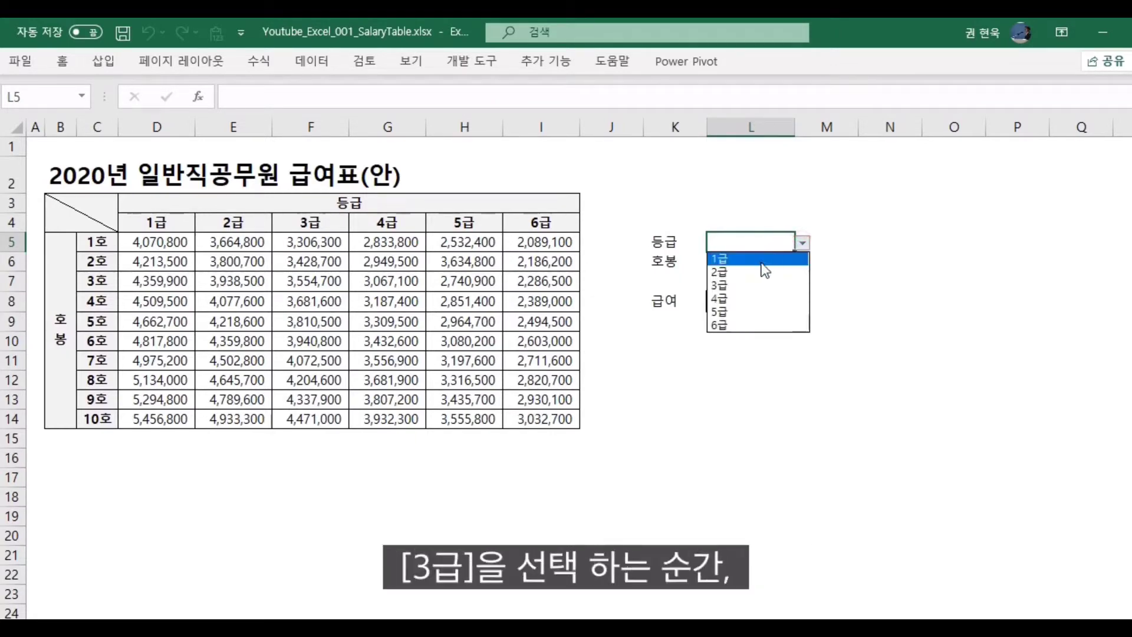
left_click(740, 286)
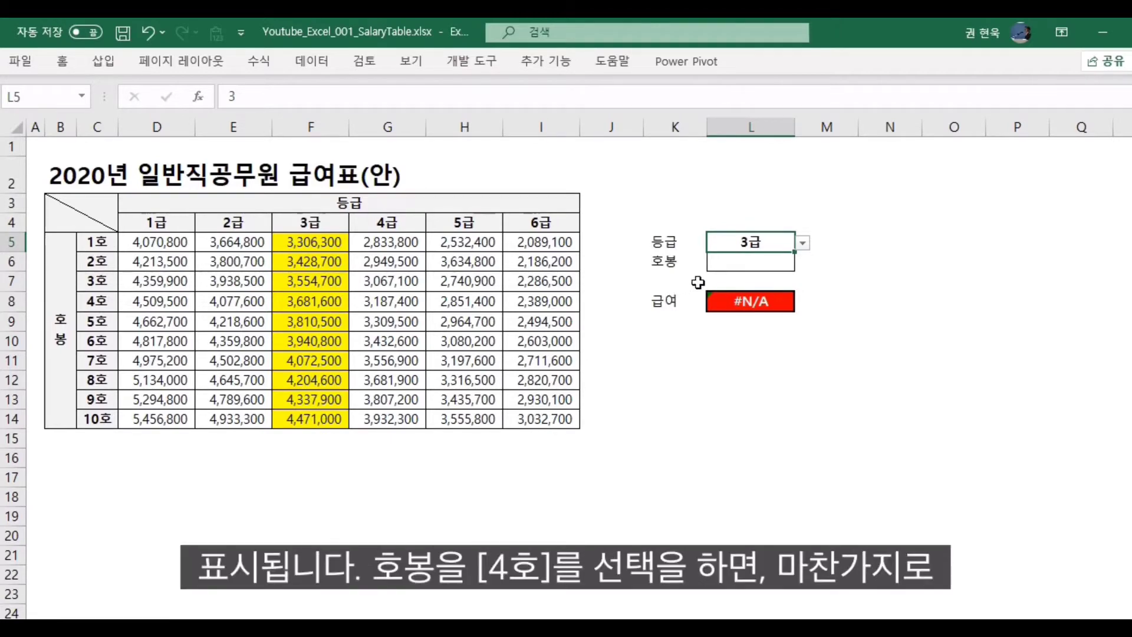
left_click(760, 262)
left_click(802, 263)
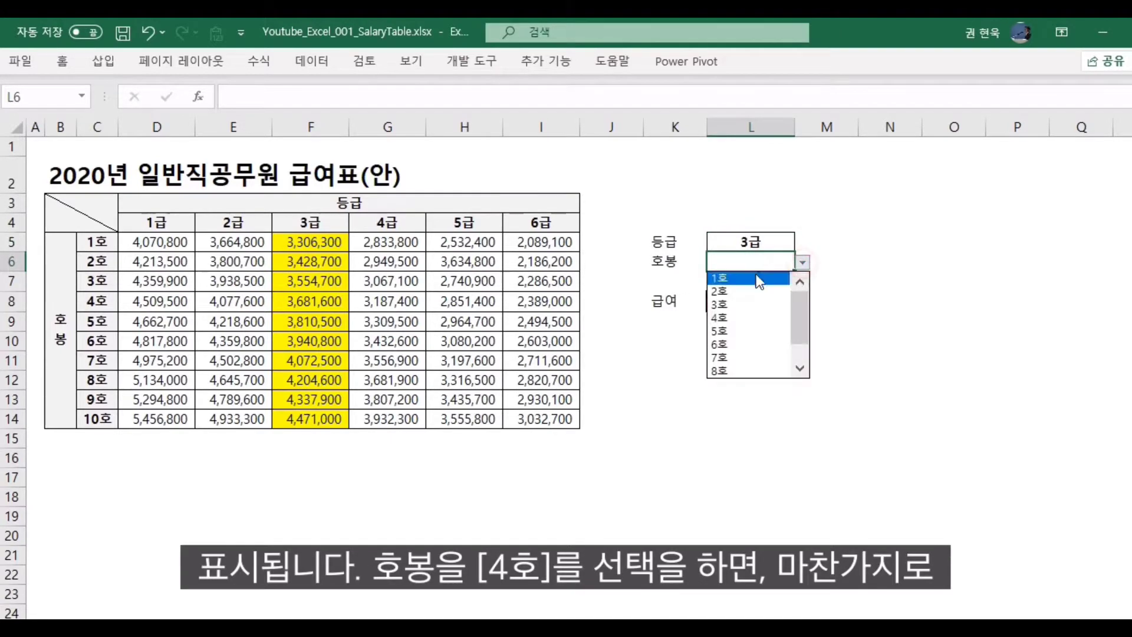
left_click(744, 318)
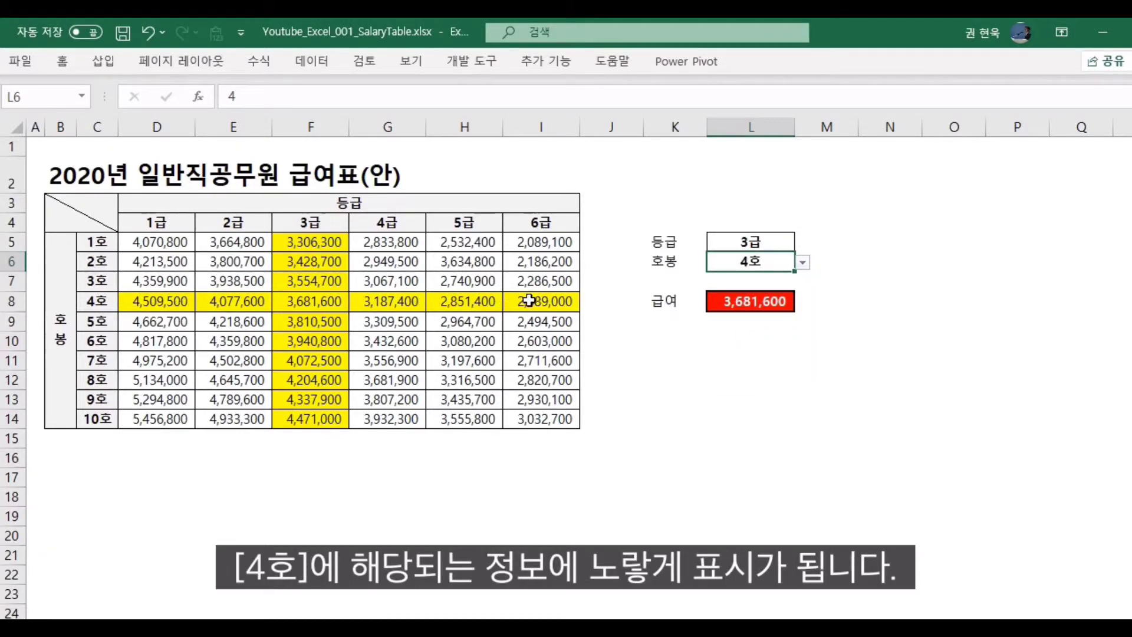
left_click(283, 299)
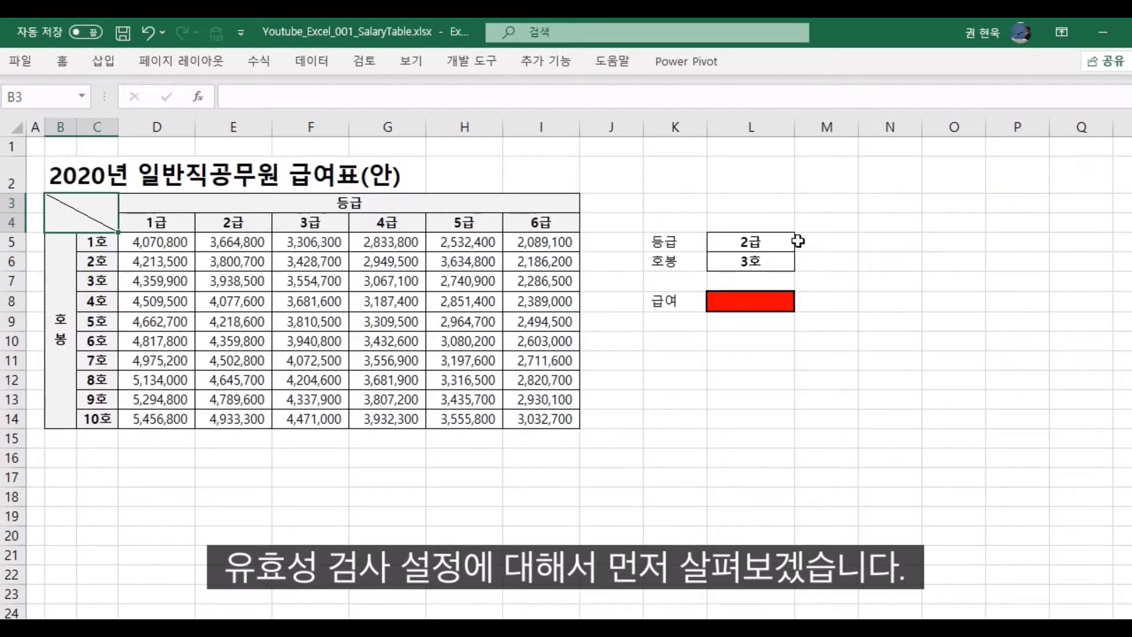
- Start a data validation rule for the 등급 cell L5 that allows a 목록 (list)
left_click(778, 242)
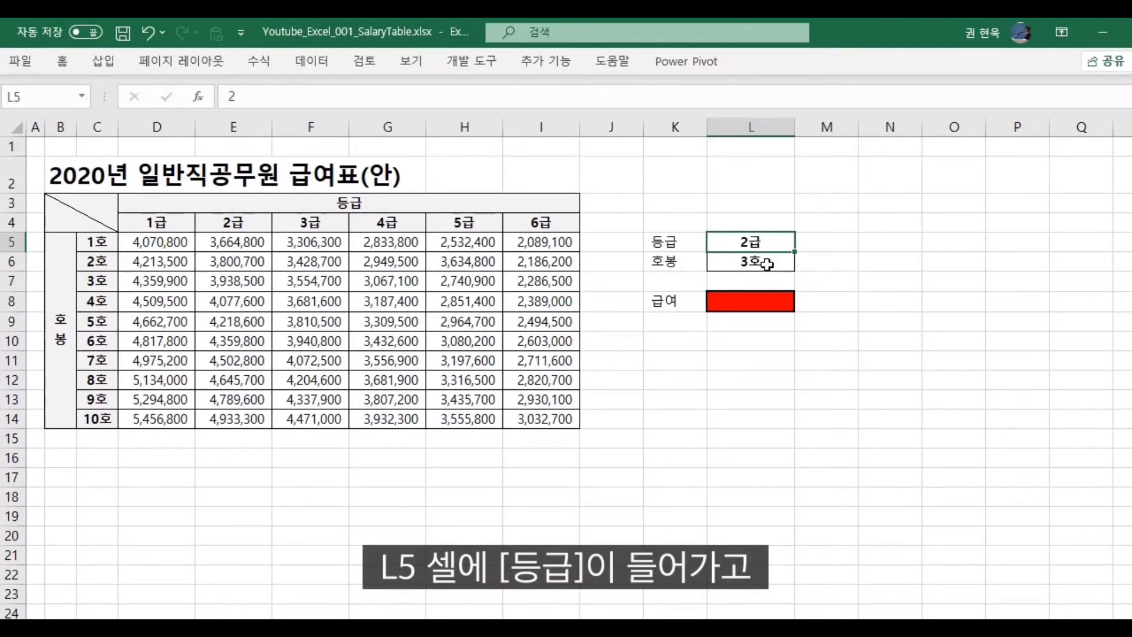
left_click(765, 258)
left_click(757, 244)
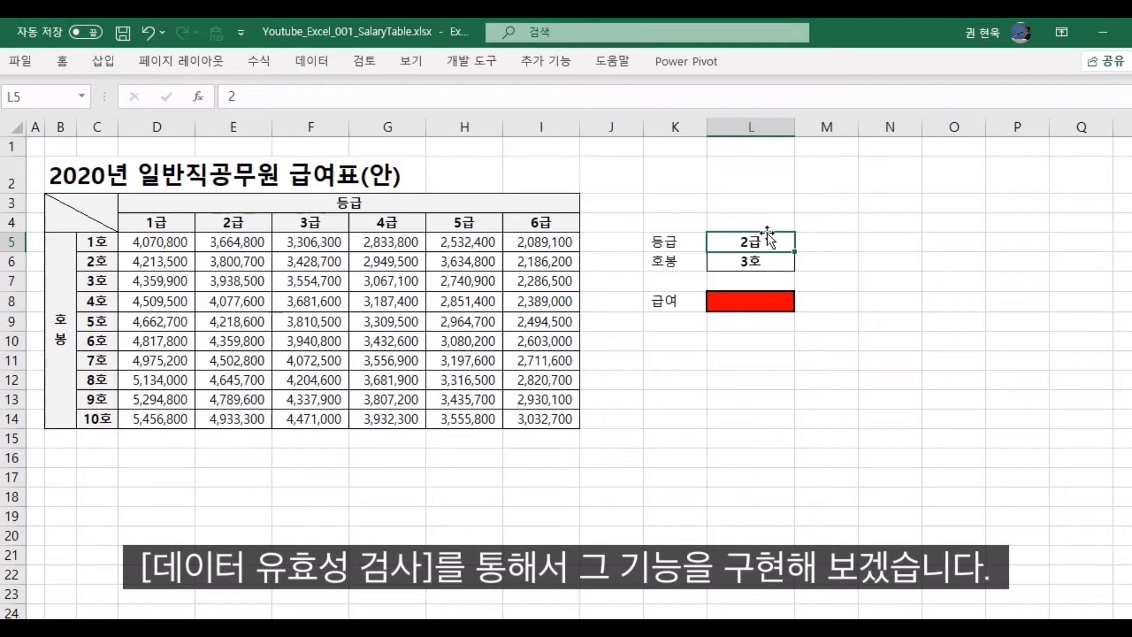
left_click(326, 64)
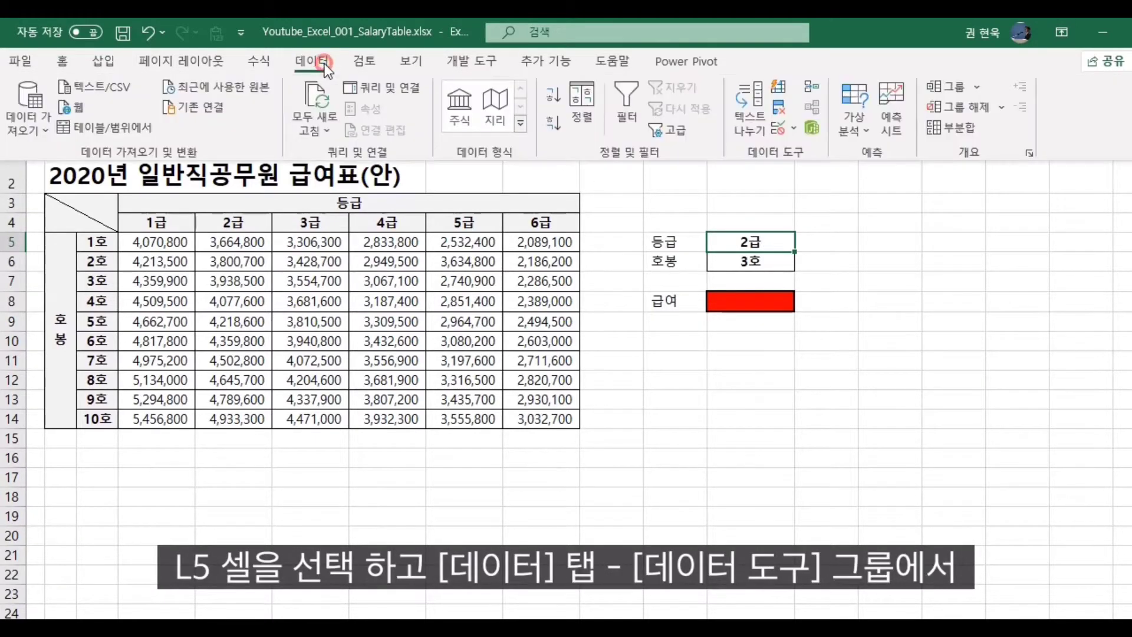
left_click(777, 126)
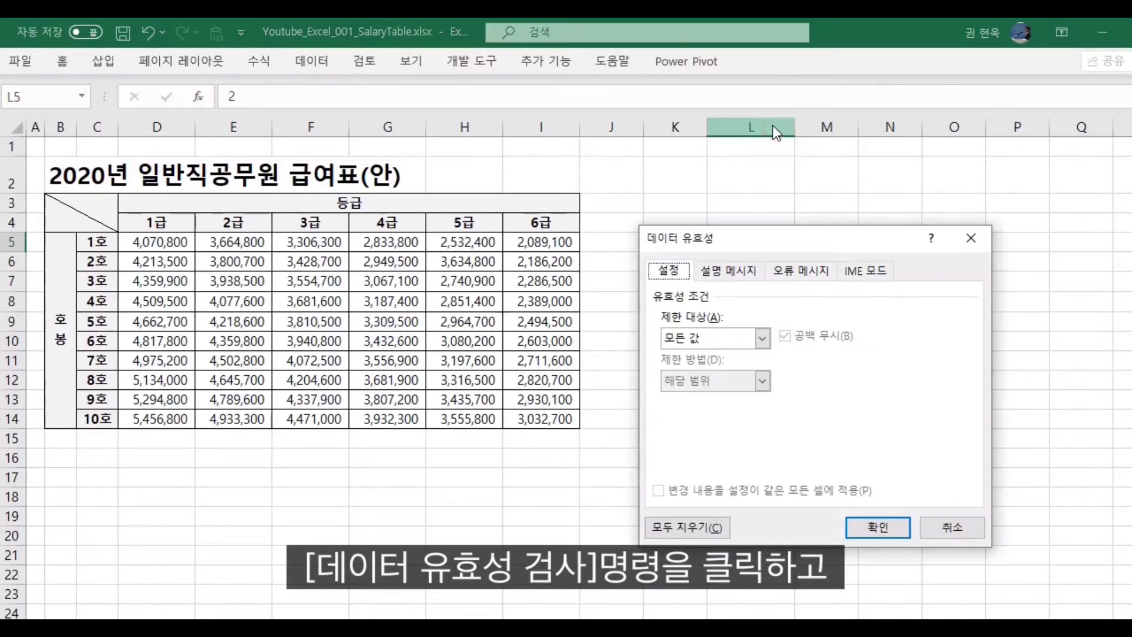
left_click_drag(816, 240, 920, 286)
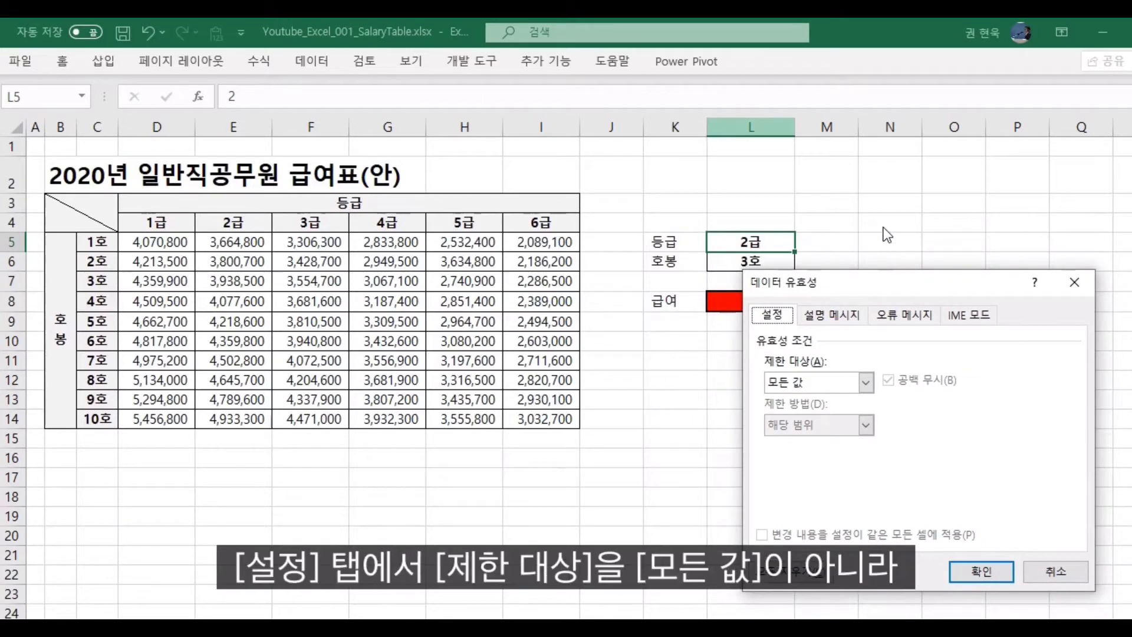
left_click(866, 384)
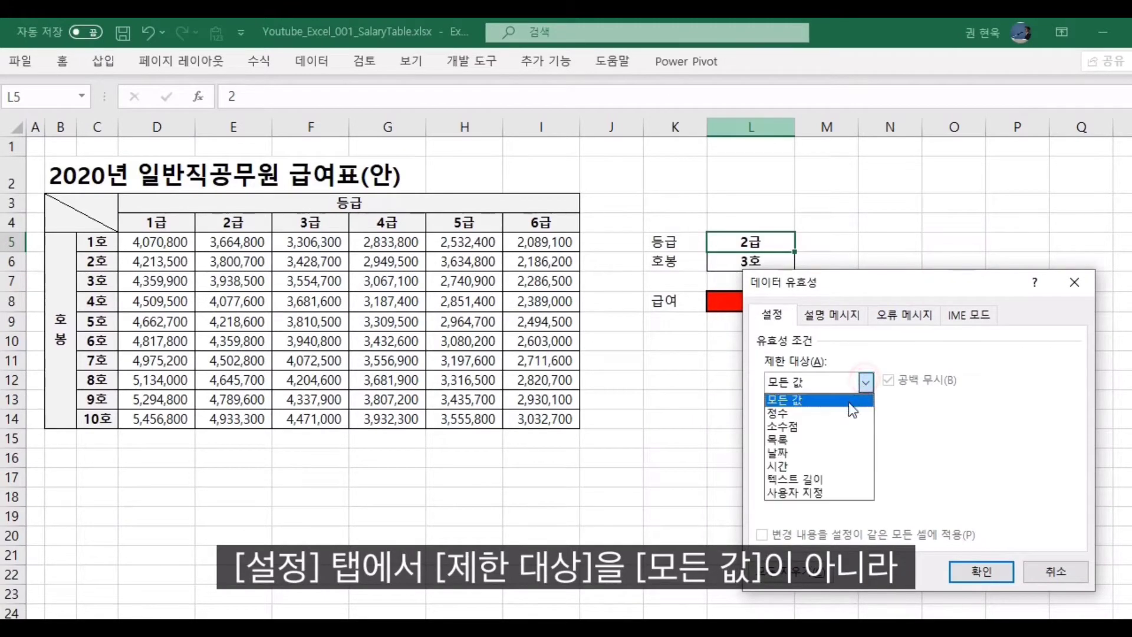
left_click(789, 440)
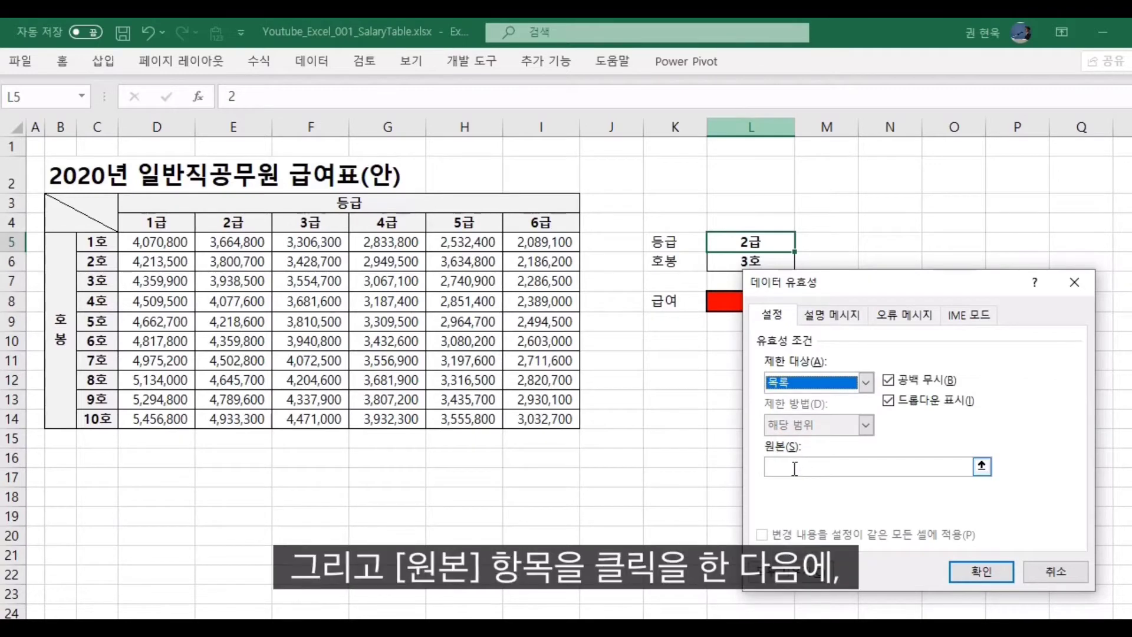
- Use D4:I4 as the list source for L5, apply the rule, and pick 3급 from the cell's dropdown list
left_click(794, 468)
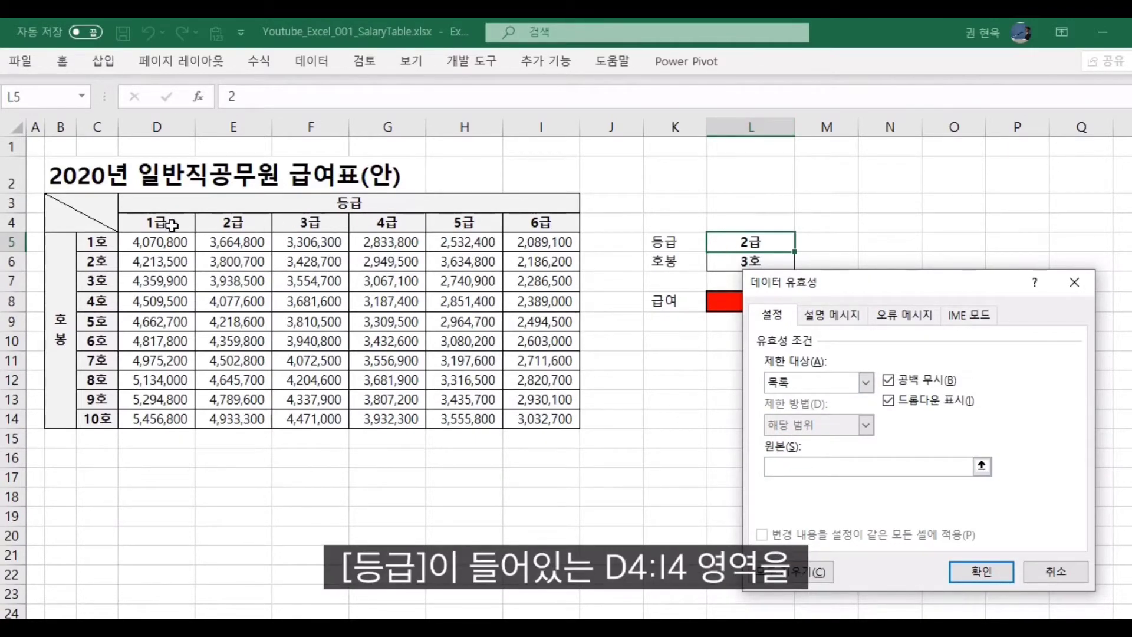
left_click_drag(171, 224, 562, 224)
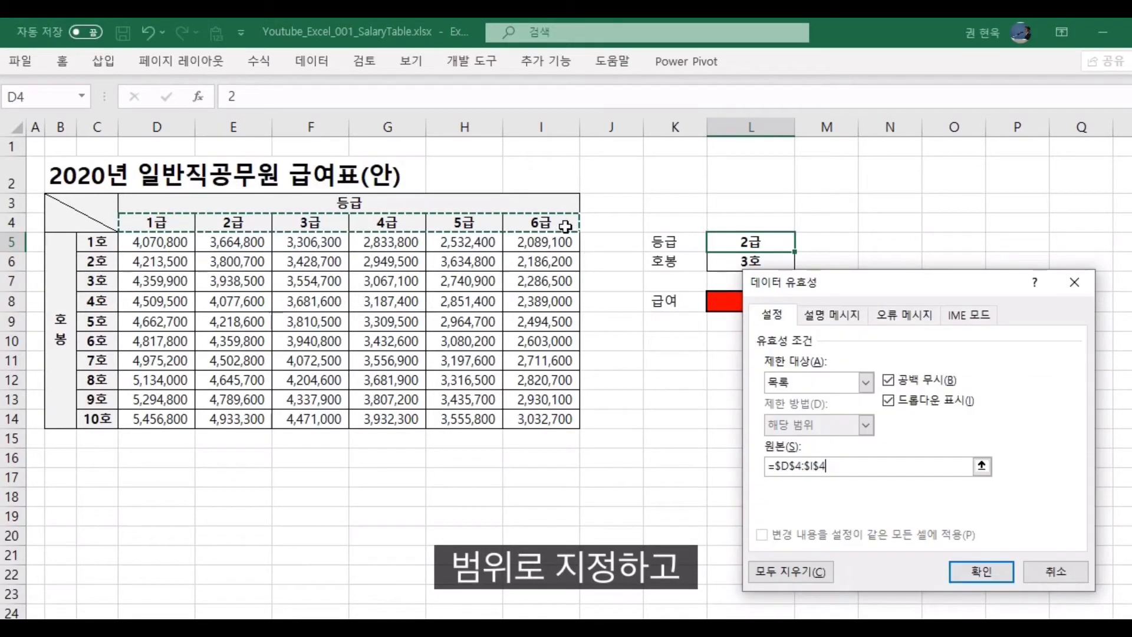
left_click(997, 569)
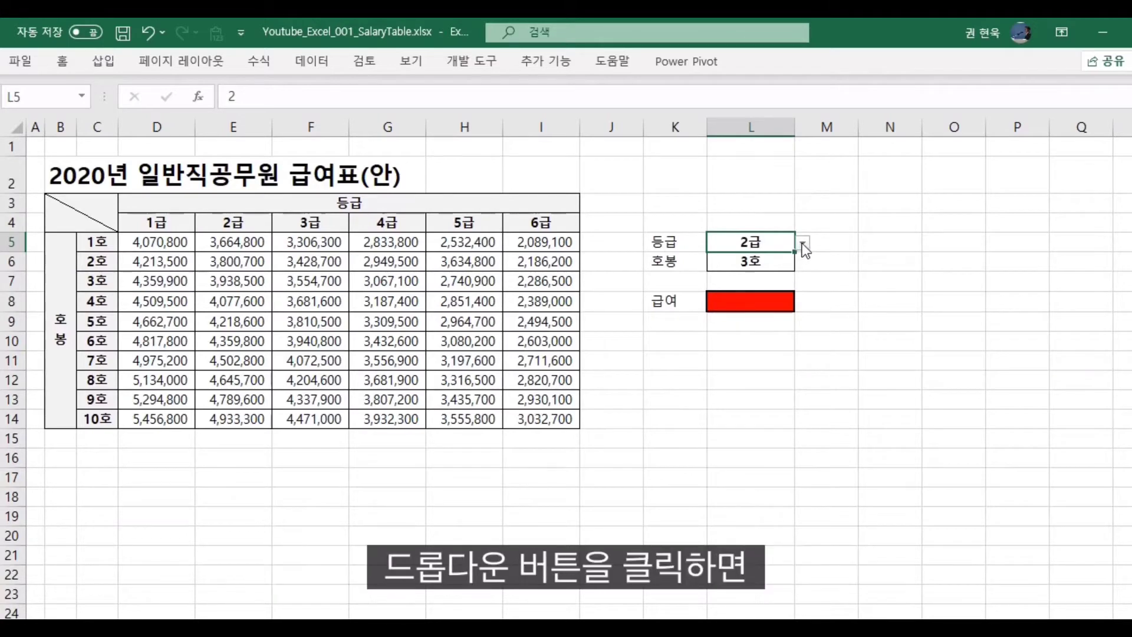
left_click(802, 244)
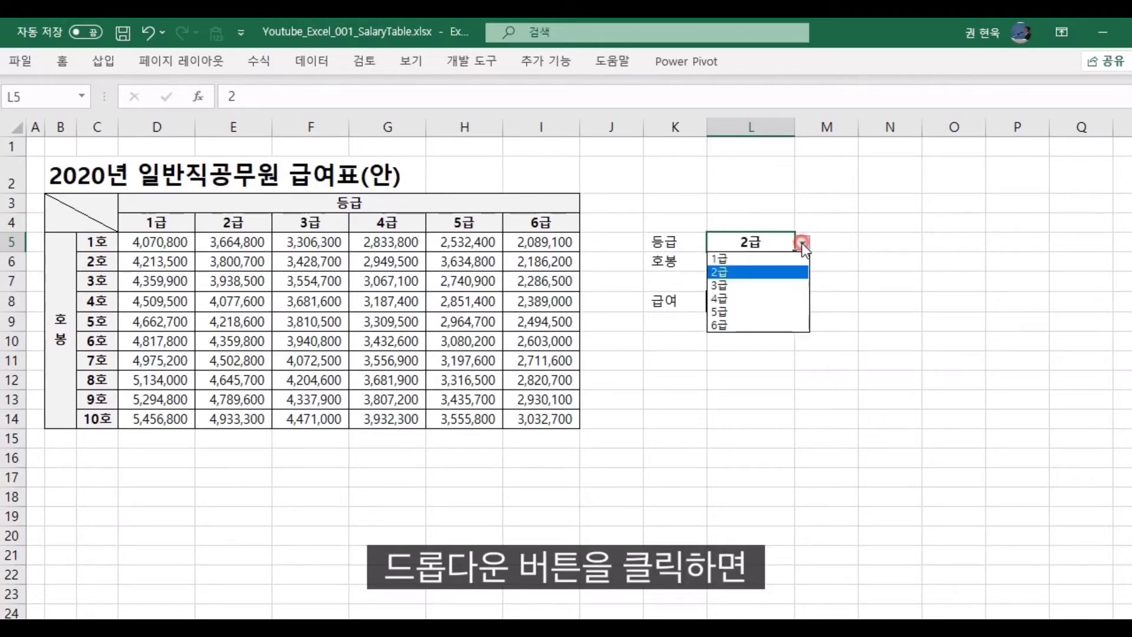
left_click(734, 287)
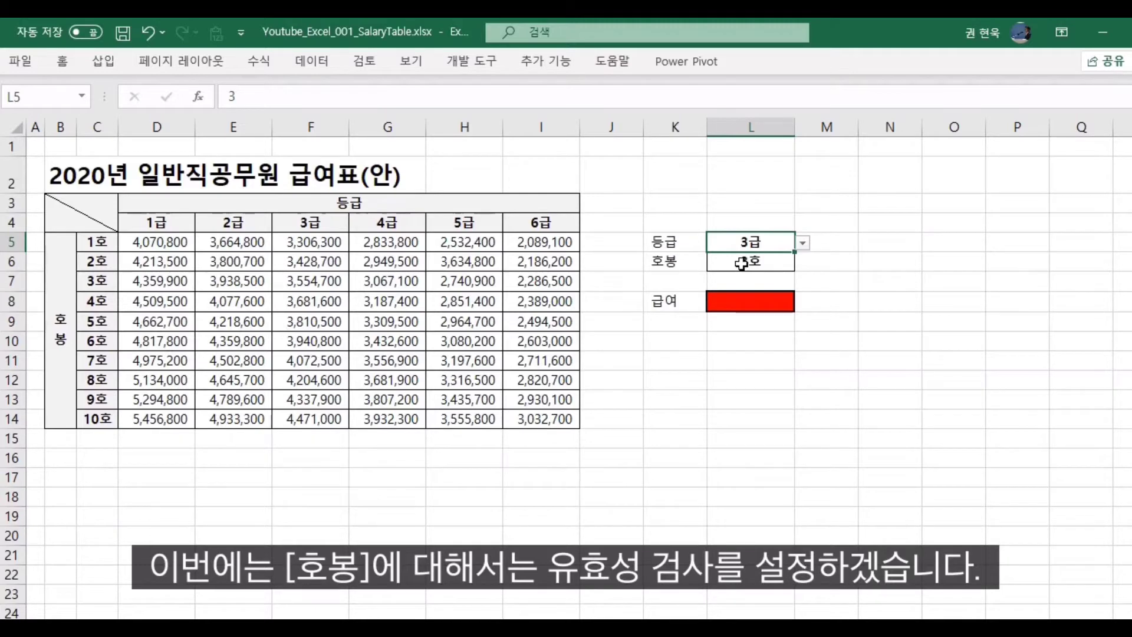
- Start a data validation rule for the 호봉 cell L6 that allows a 목록 (list)
left_click(741, 264)
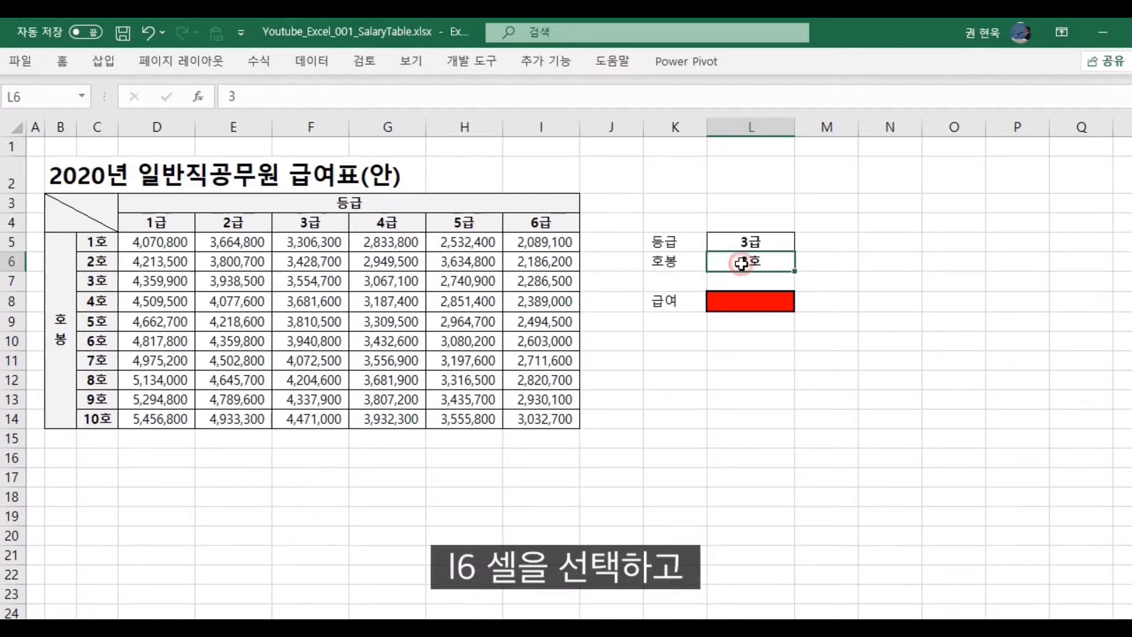
left_click(309, 61)
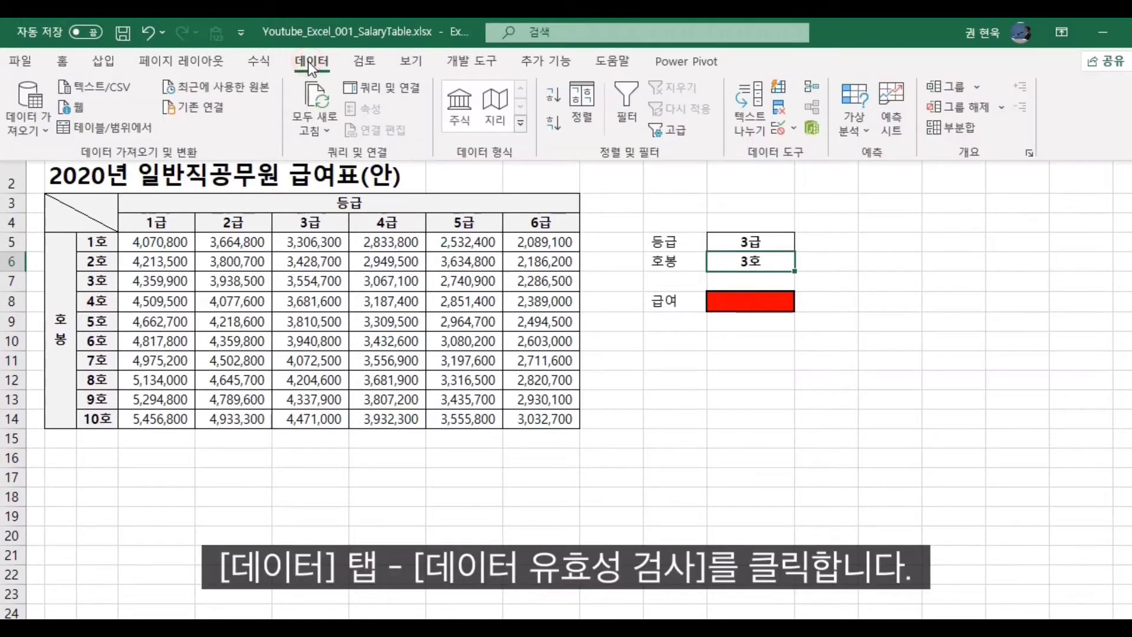
left_click(779, 130)
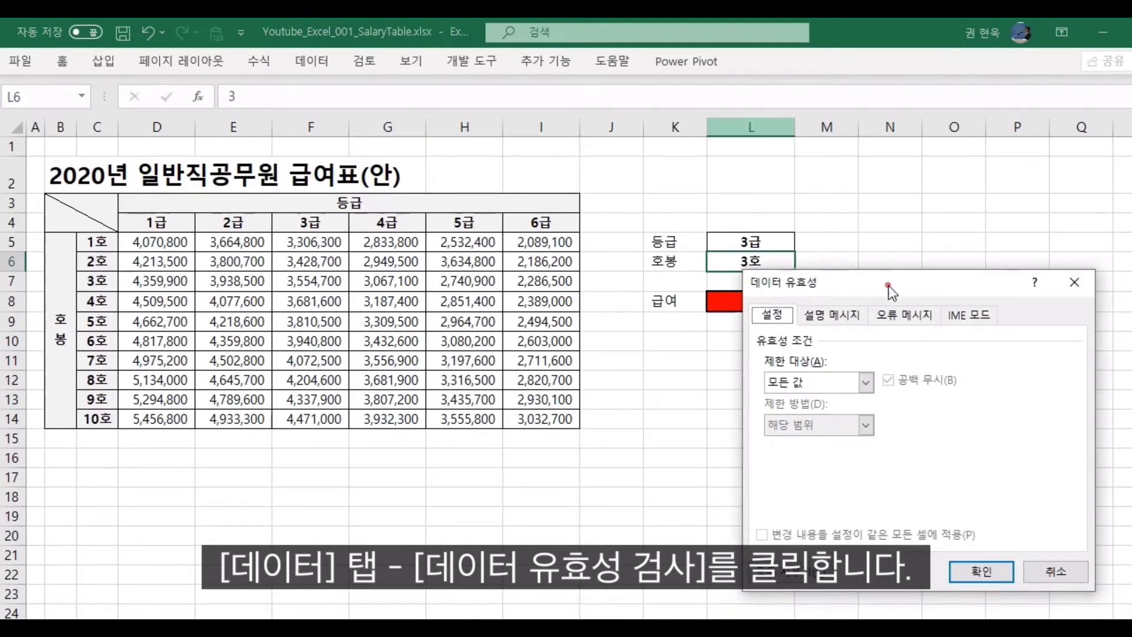
left_click_drag(889, 286, 908, 295)
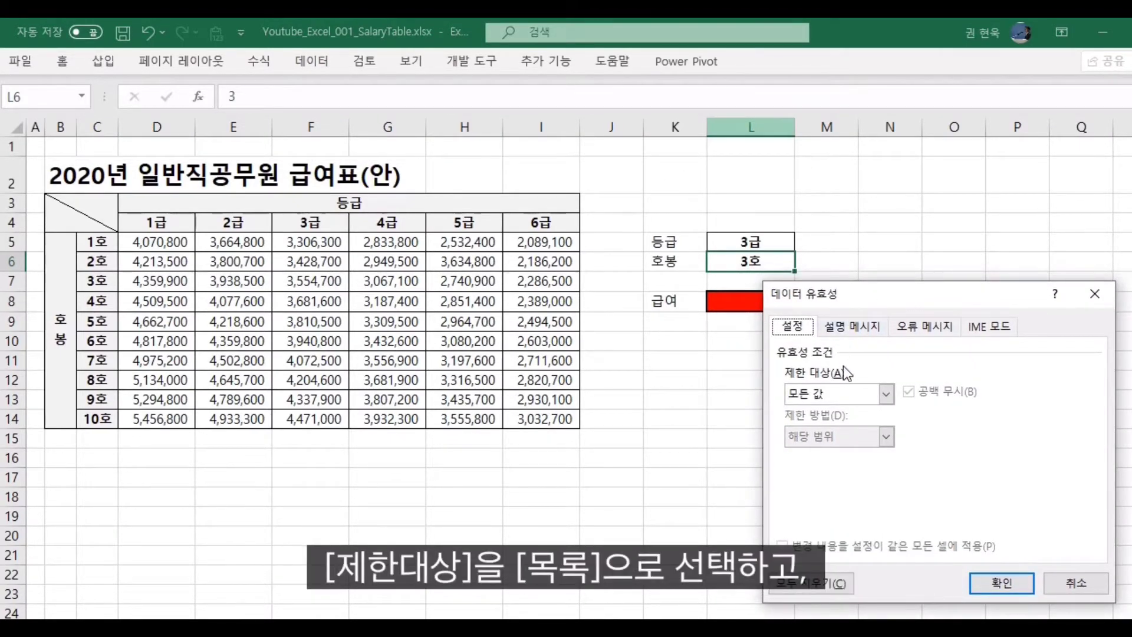
left_click(885, 394)
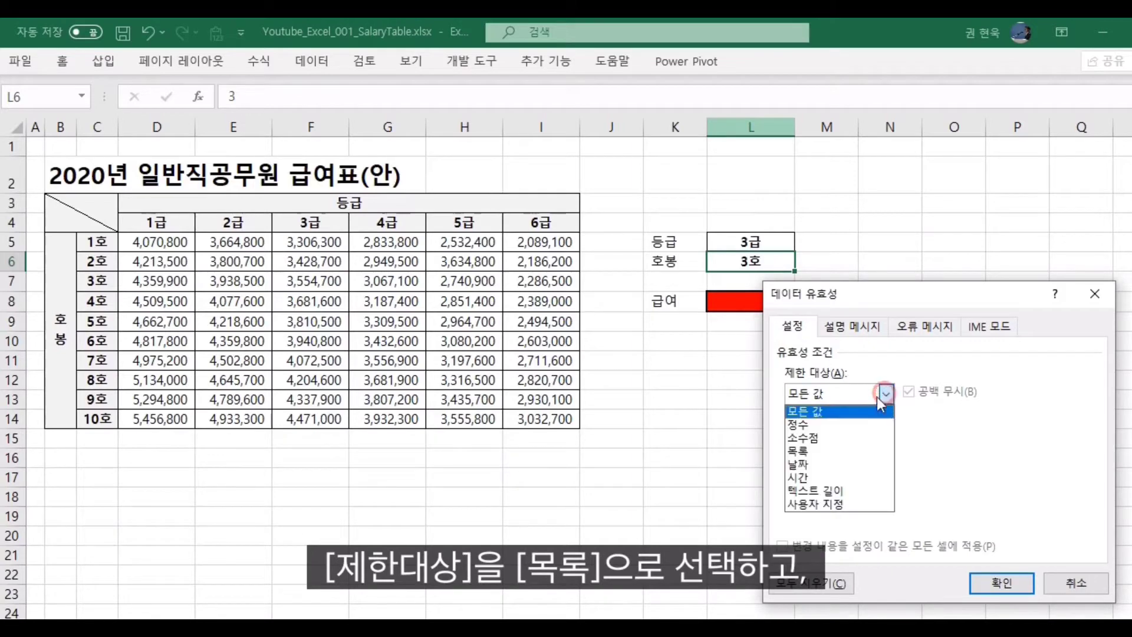
left_click(808, 450)
- Use C5:C14 as the list source for L6, apply the rule, and pick 4호 from the cell's dropdown list
left_click(817, 477)
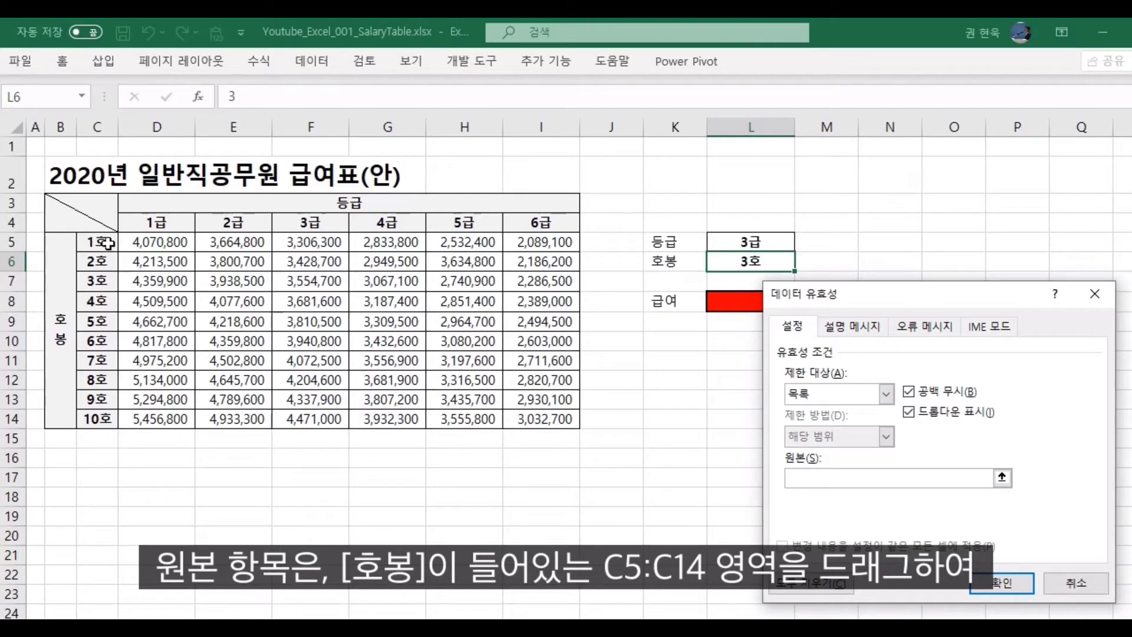
left_click_drag(103, 243, 96, 418)
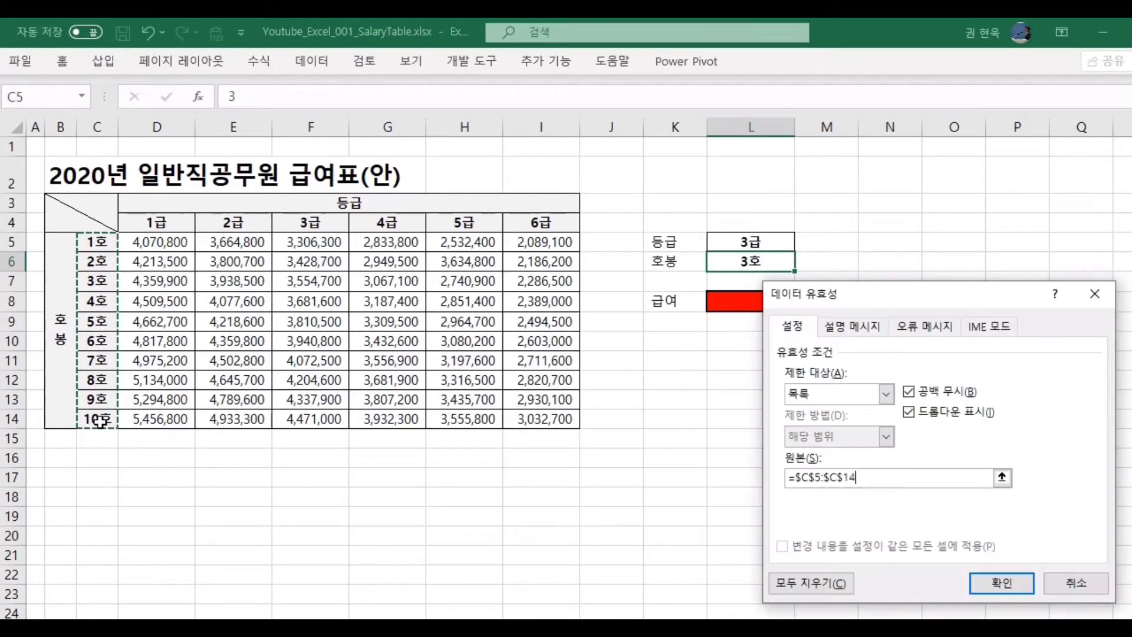
left_click(1002, 583)
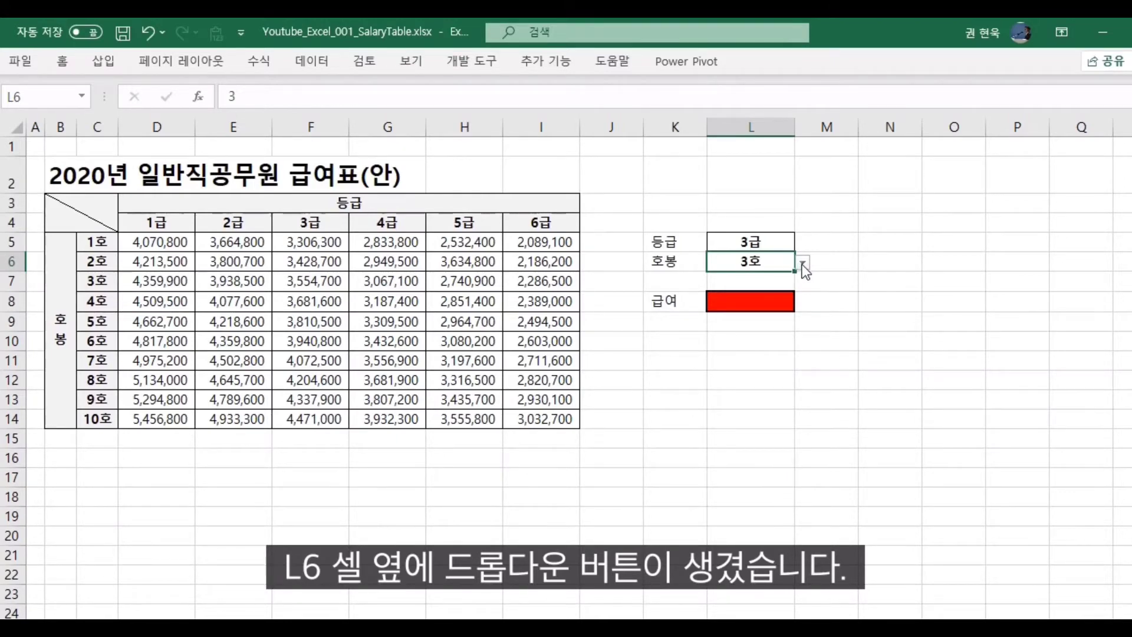
left_click(802, 263)
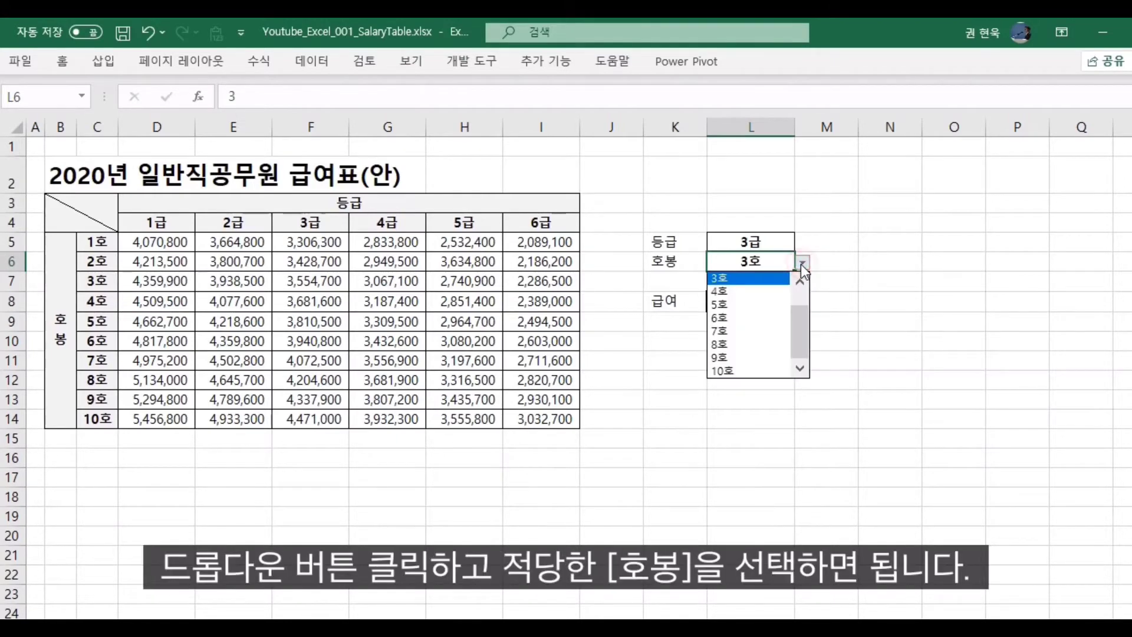
left_click(738, 292)
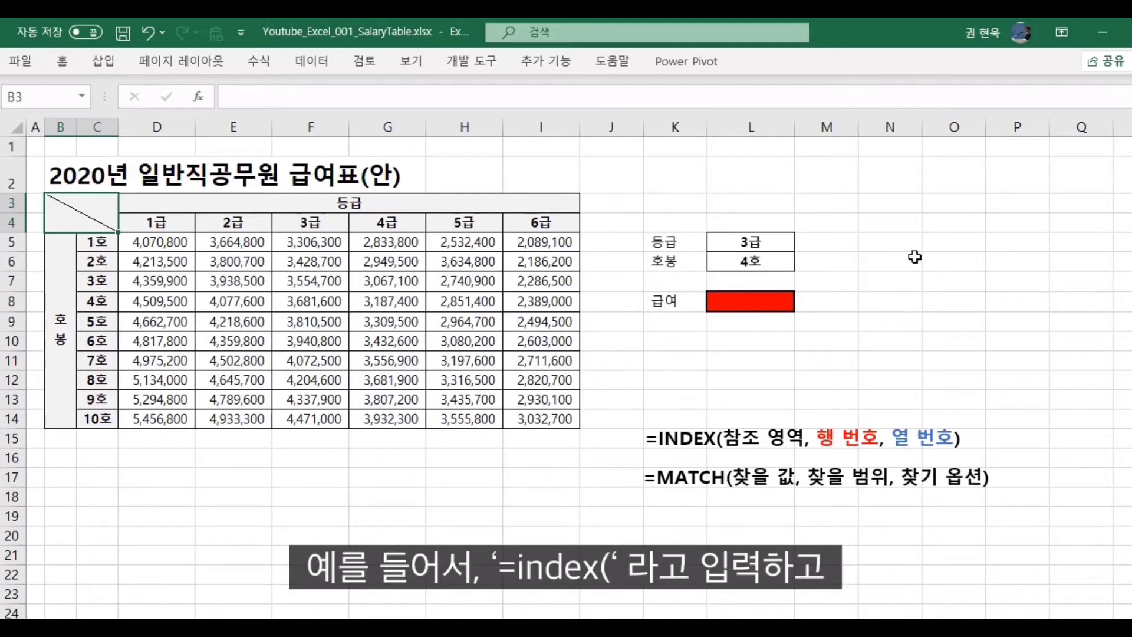
- Enter the formula =INDEX(D5:D14,3) in cell N5 to return the third salary of the 1급 column
left_click(897, 246)
type("=")
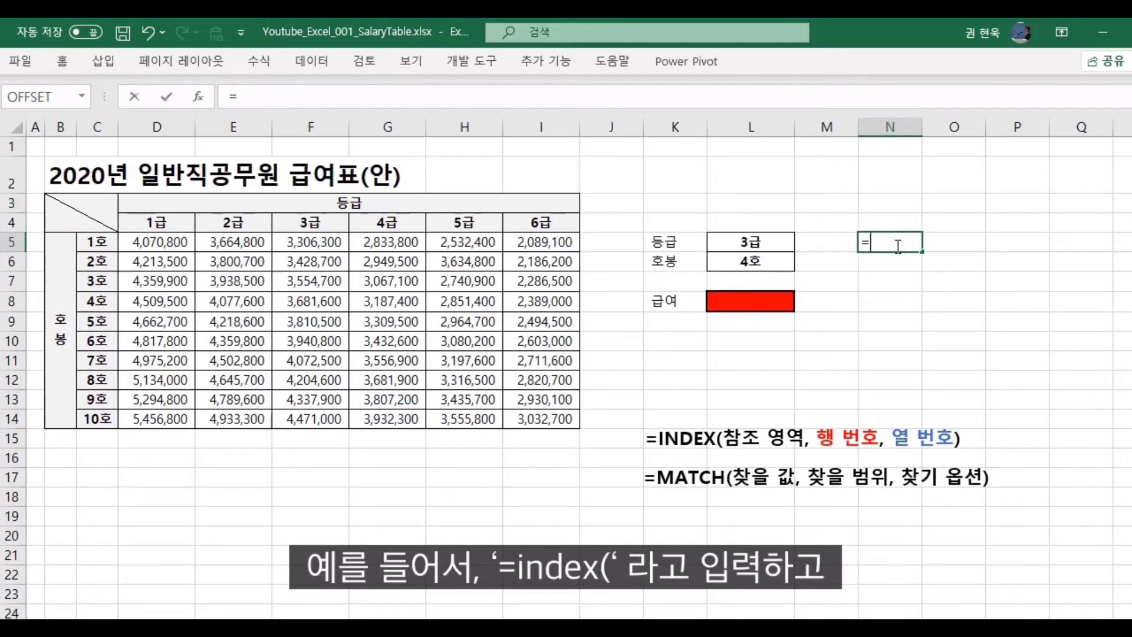
type("index(")
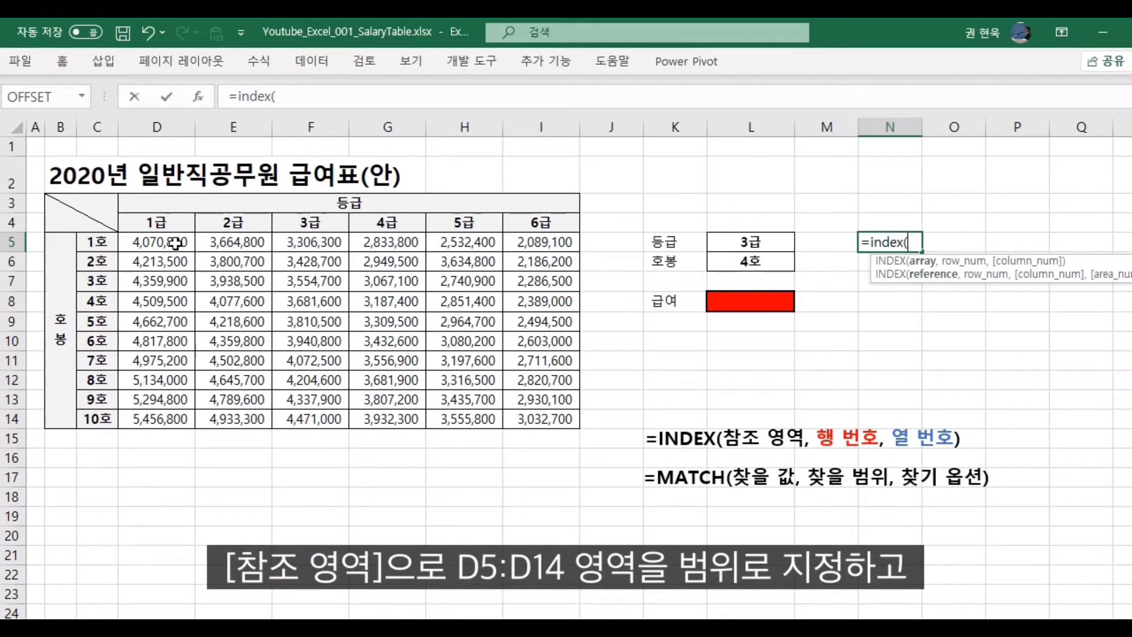
left_click_drag(175, 242, 163, 413)
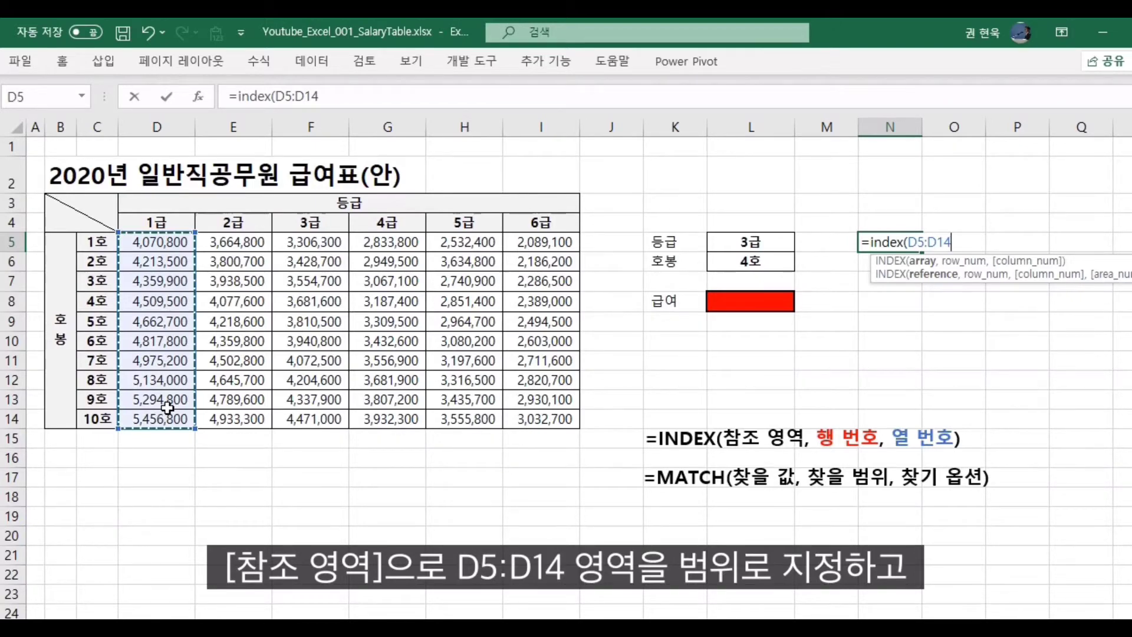
type(",3")
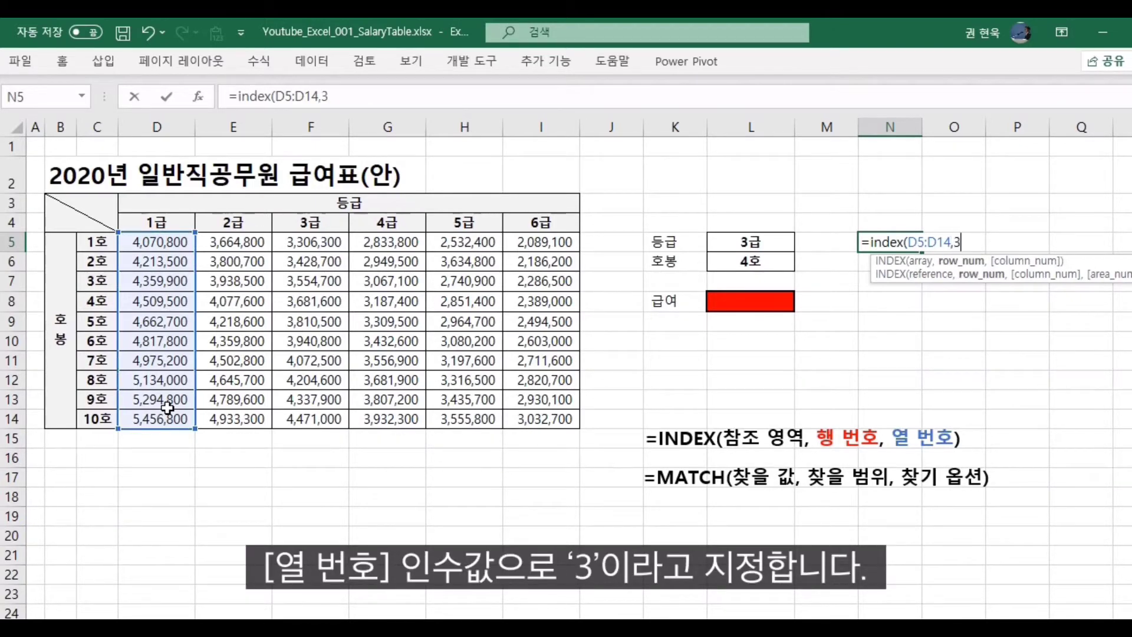
type(")")
key("Return")
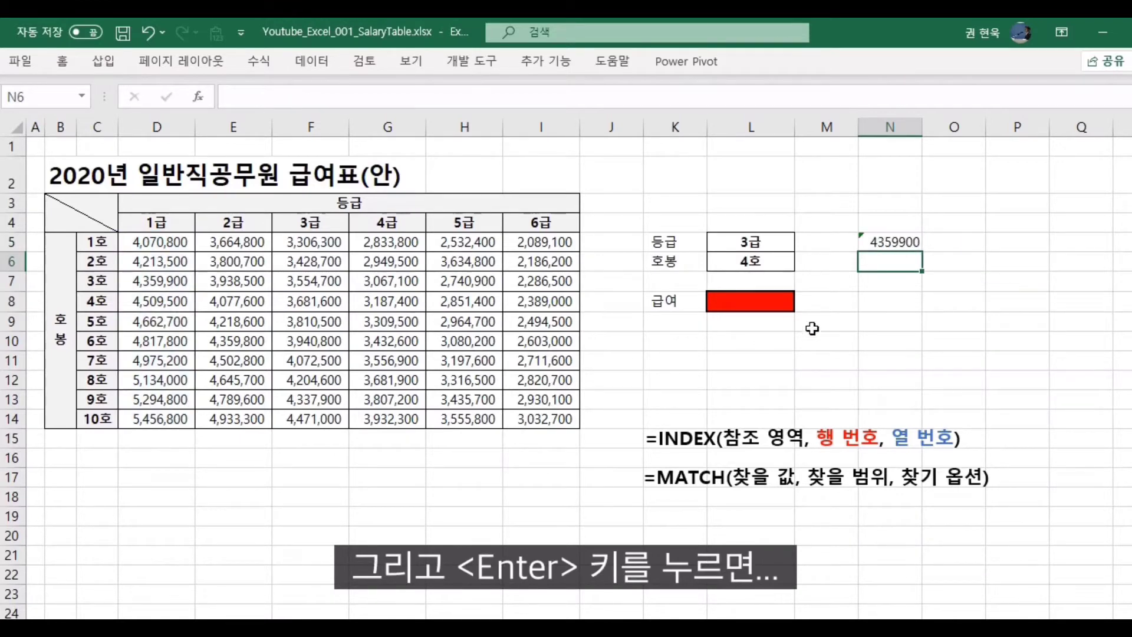
- Examine the INDEX formula in N5 against its referenced range D5:D14
left_click(907, 243)
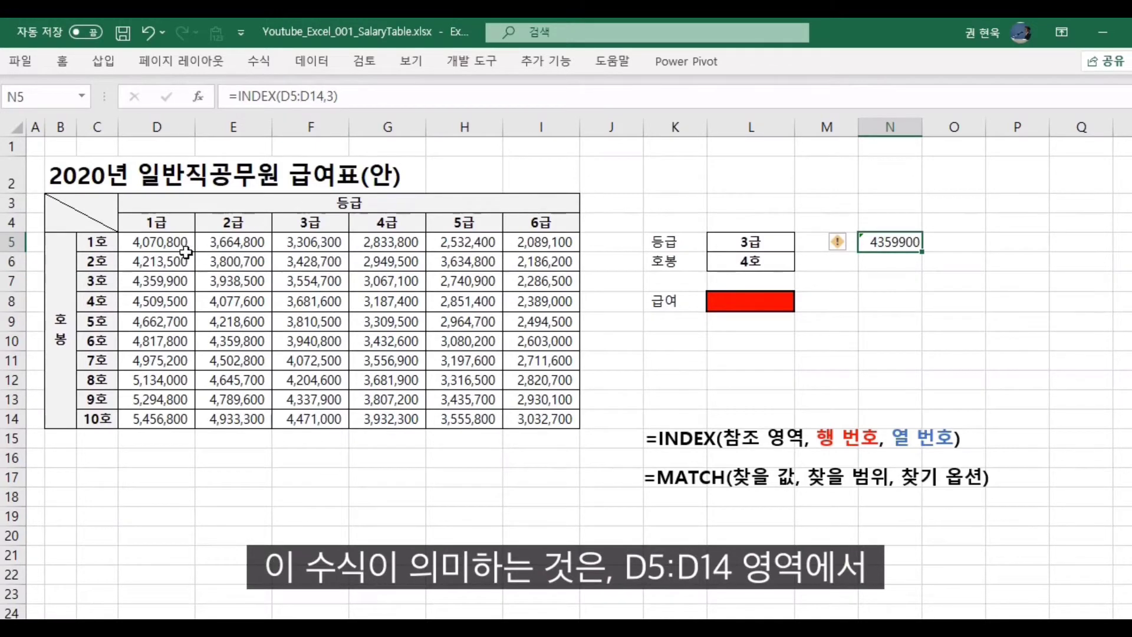
left_click_drag(165, 244, 170, 411)
left_click(888, 242)
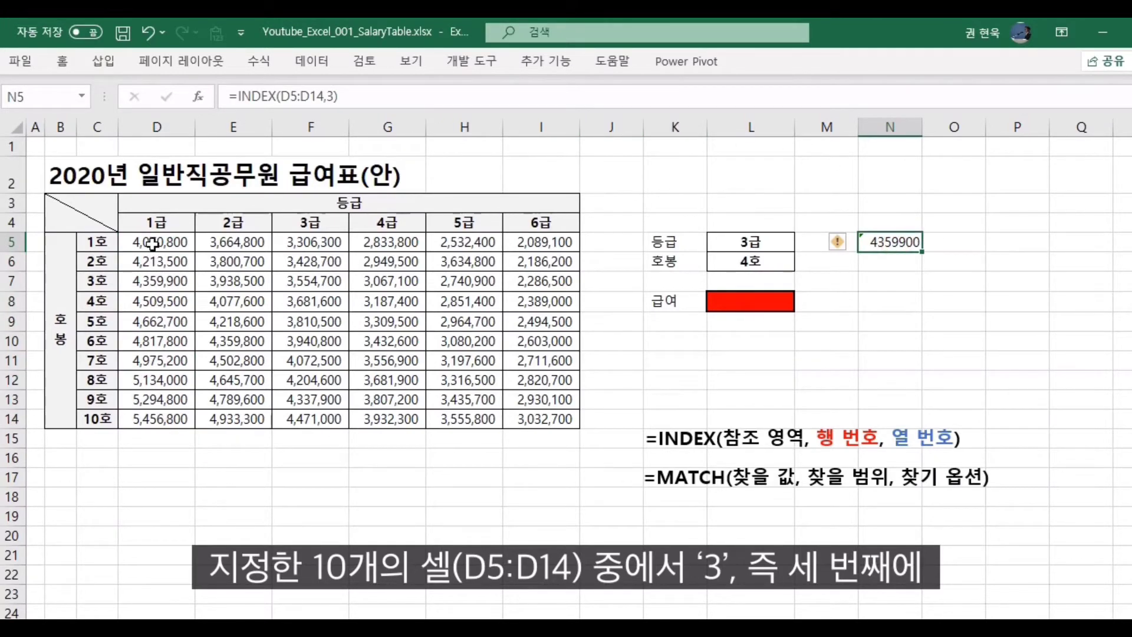
left_click_drag(151, 243, 152, 413)
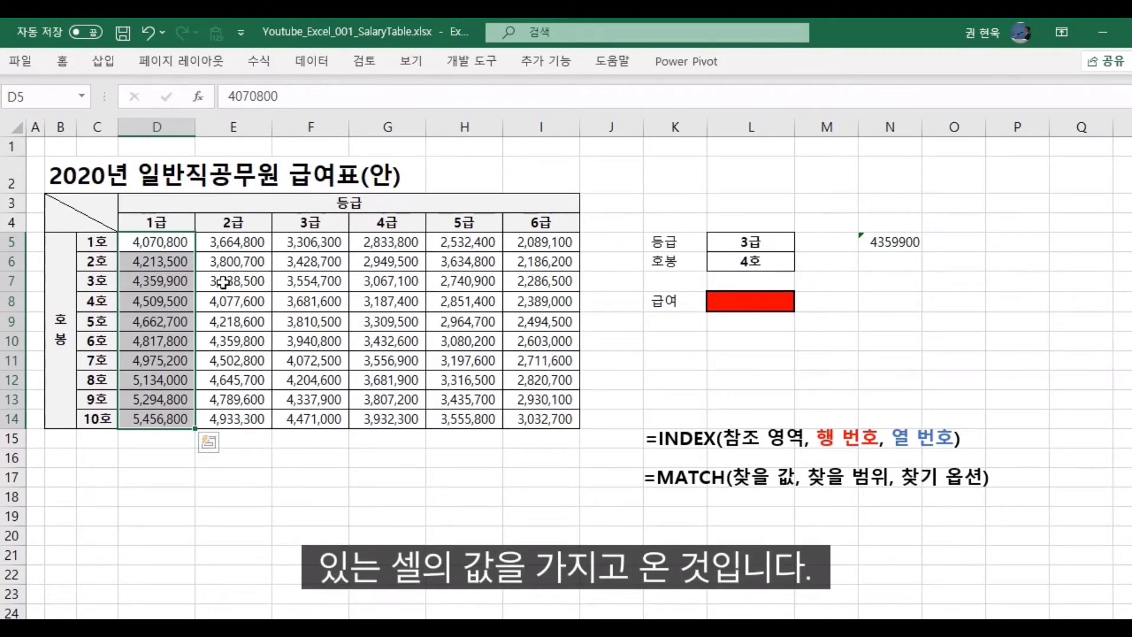
- Enter =INDEX(D5:F14,3,2) in cell N6 to return the value at row 3, column 2 of that range
left_click(885, 243)
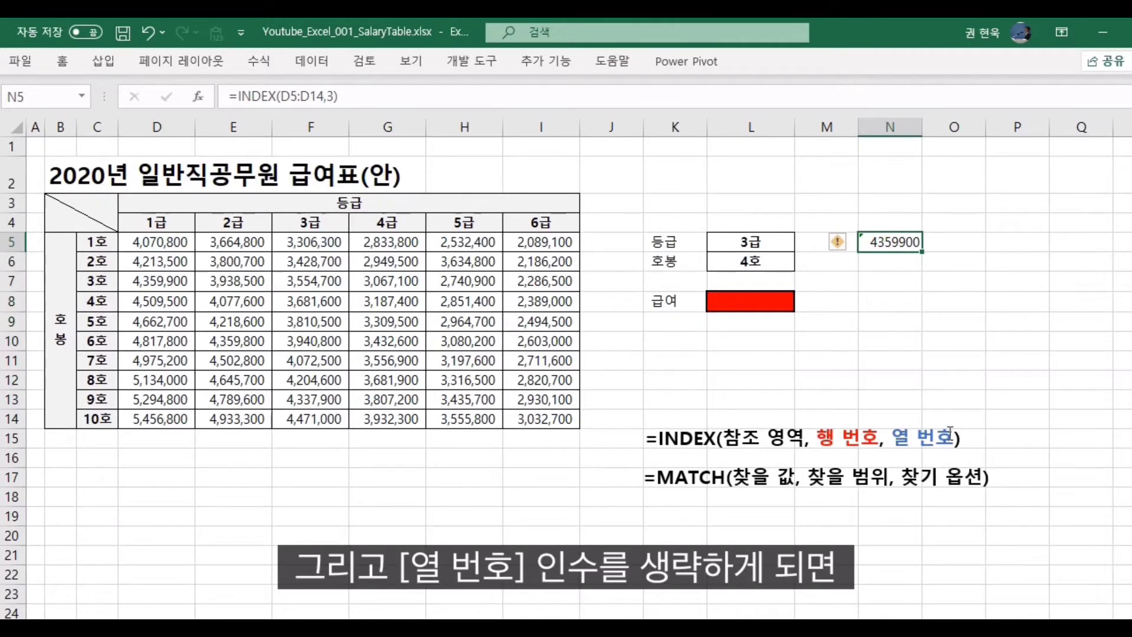
left_click(896, 257)
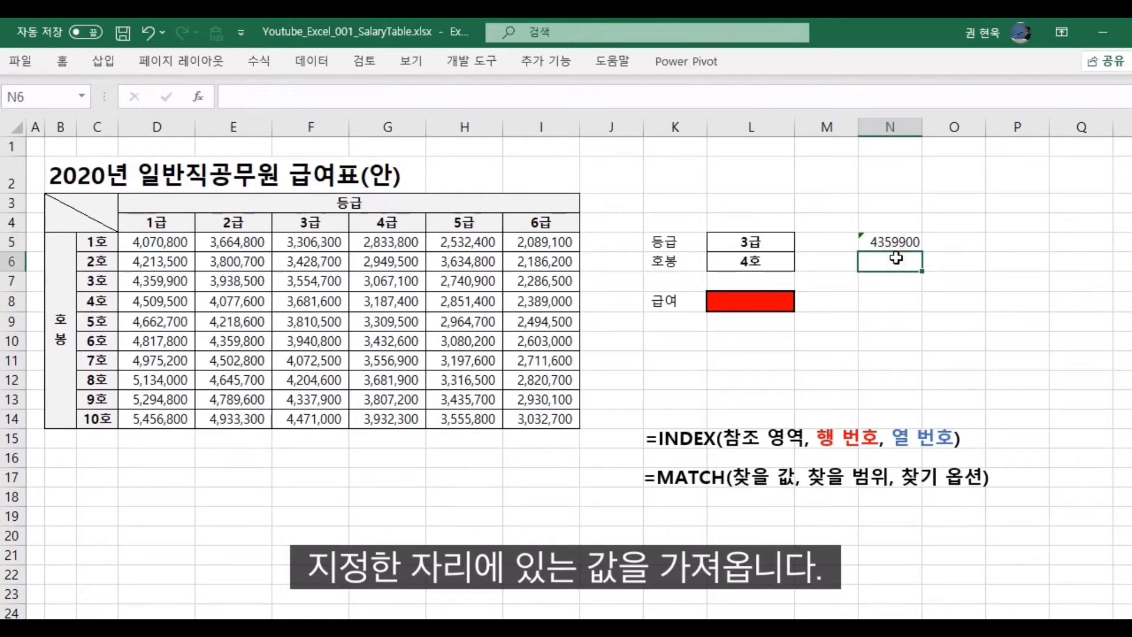
type("=index(")
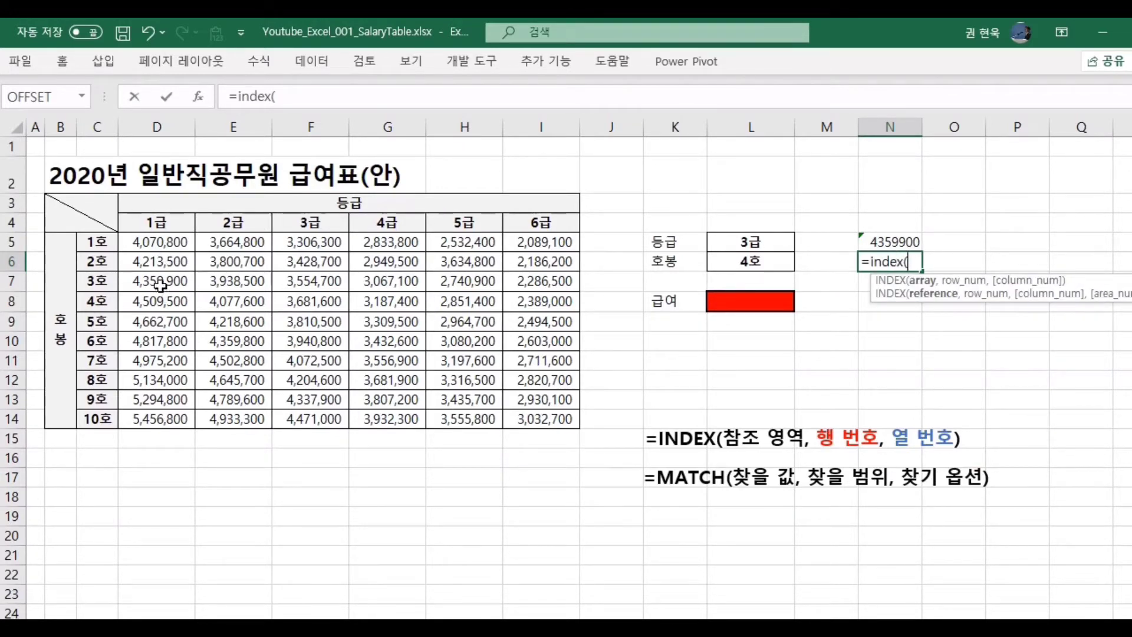
left_click_drag(159, 241, 289, 414)
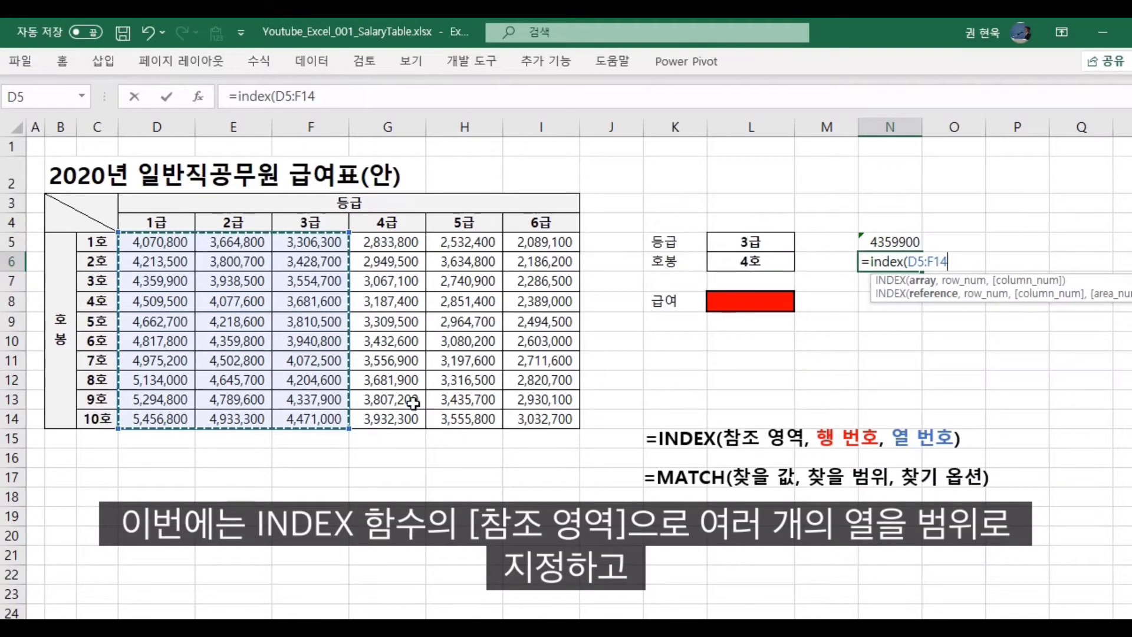
type(",")
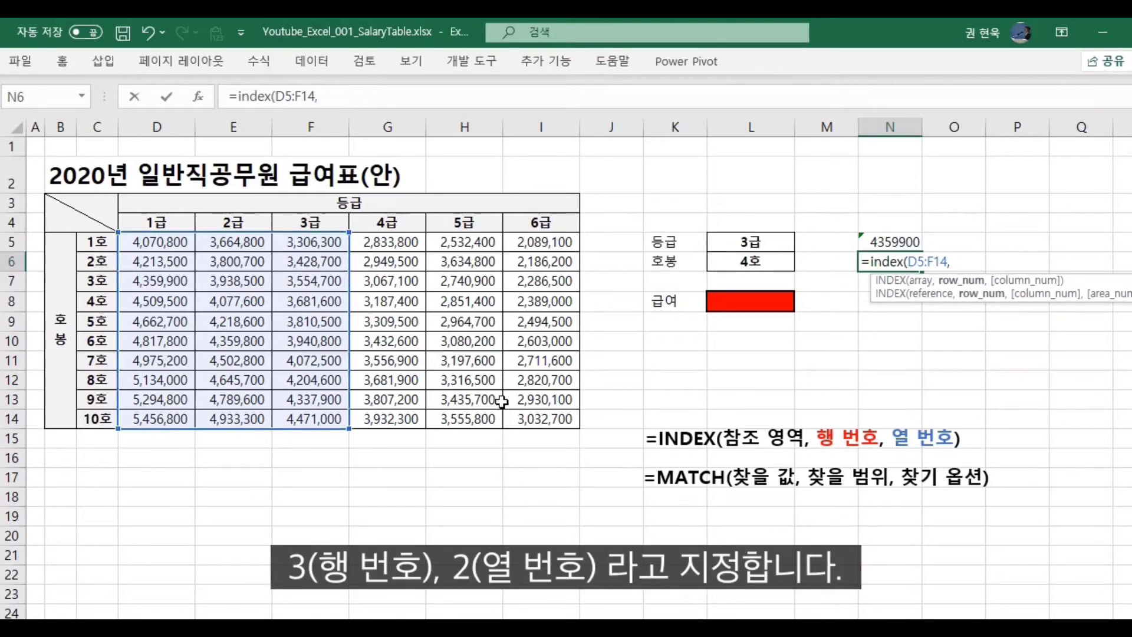
type("3,2")
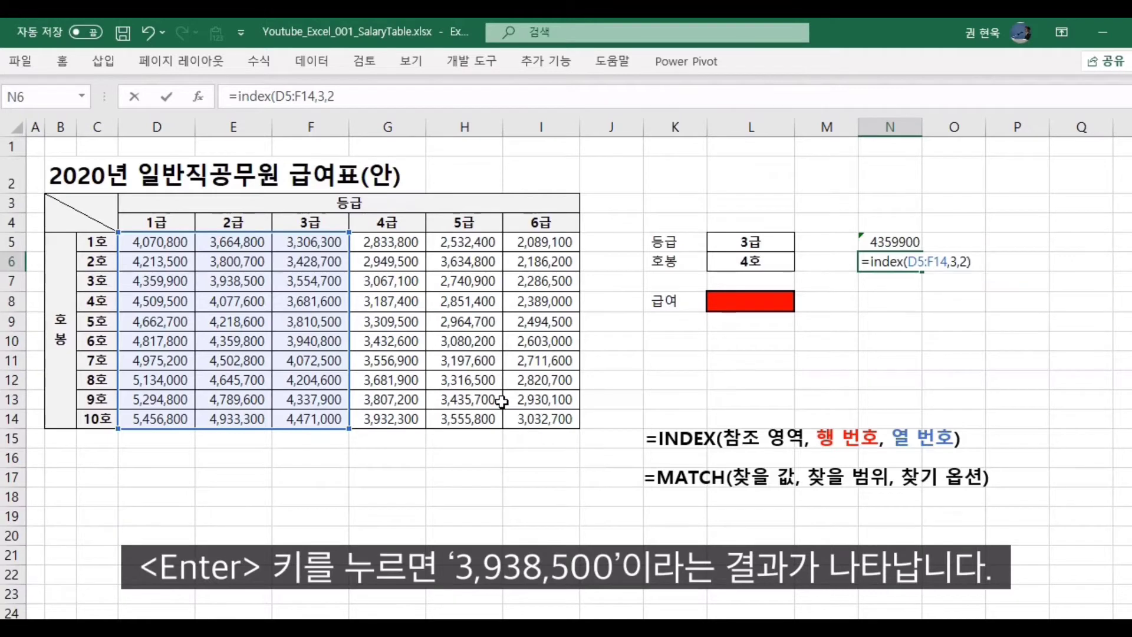
key("Return")
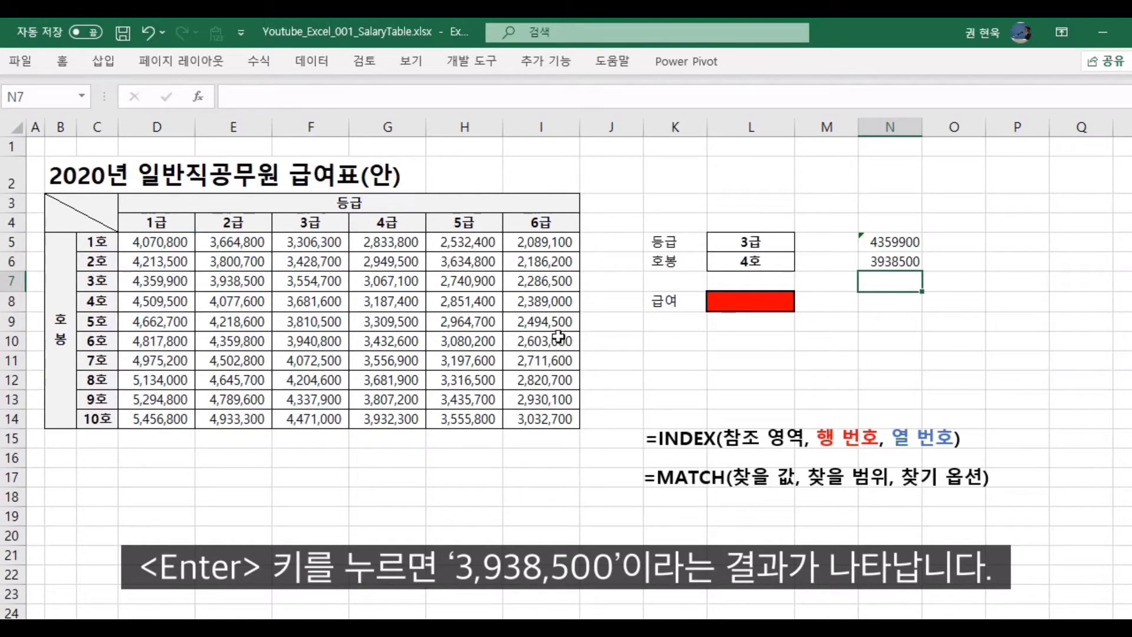
- Examine the INDEX formula in N6 against its range D5:F14, the range's third row, and cell E7
left_click(907, 262)
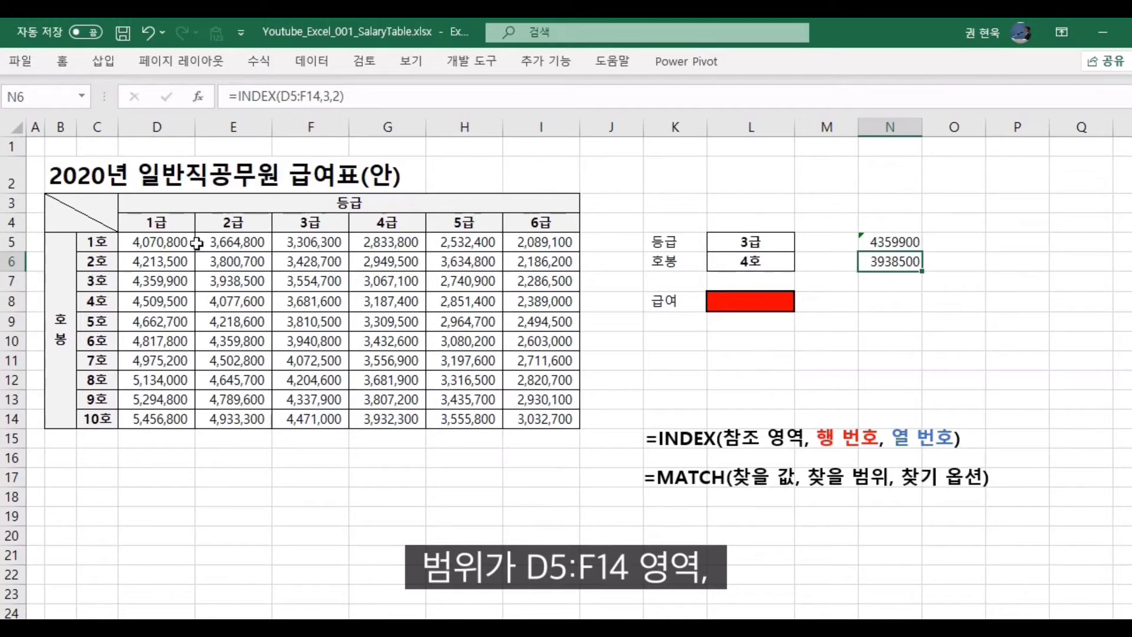
left_click_drag(183, 243, 322, 420)
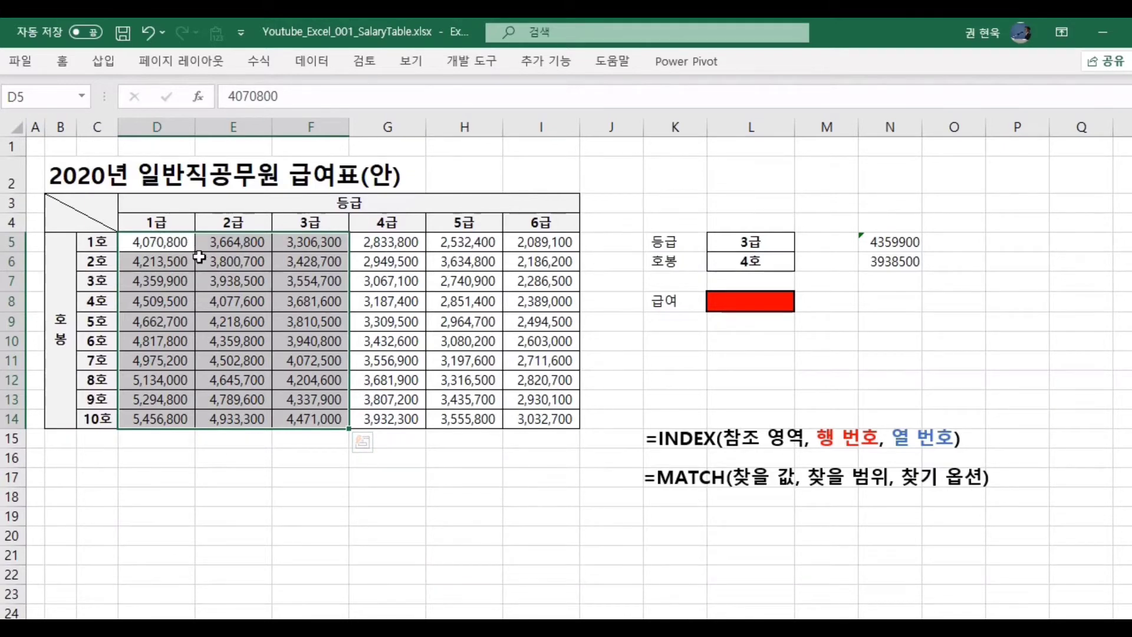
left_click_drag(166, 281, 319, 280)
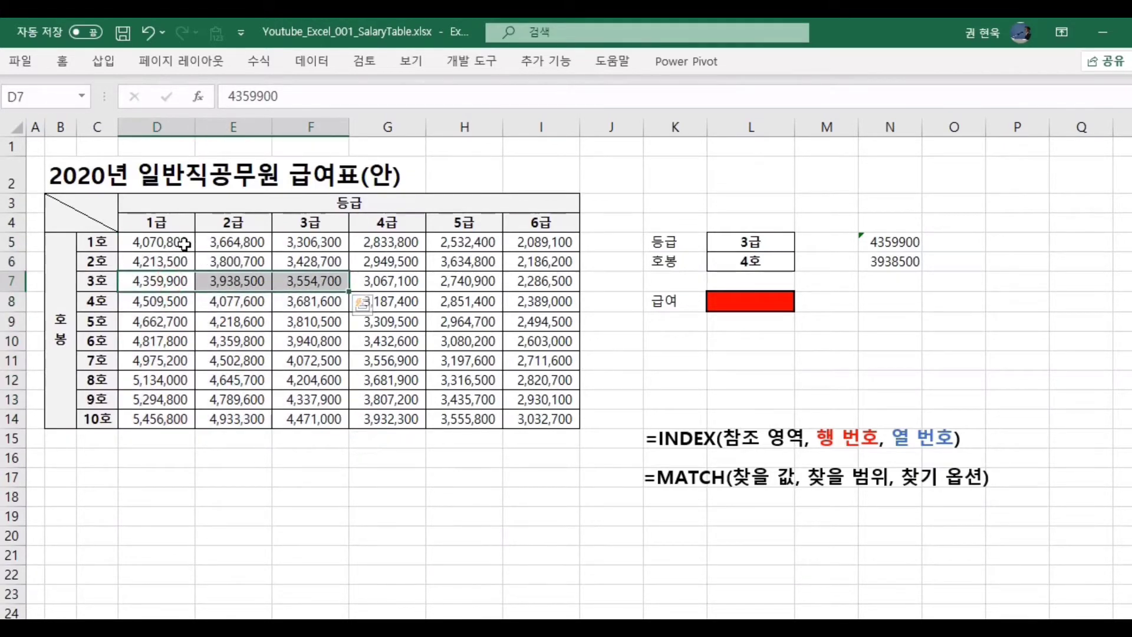
left_click(246, 281)
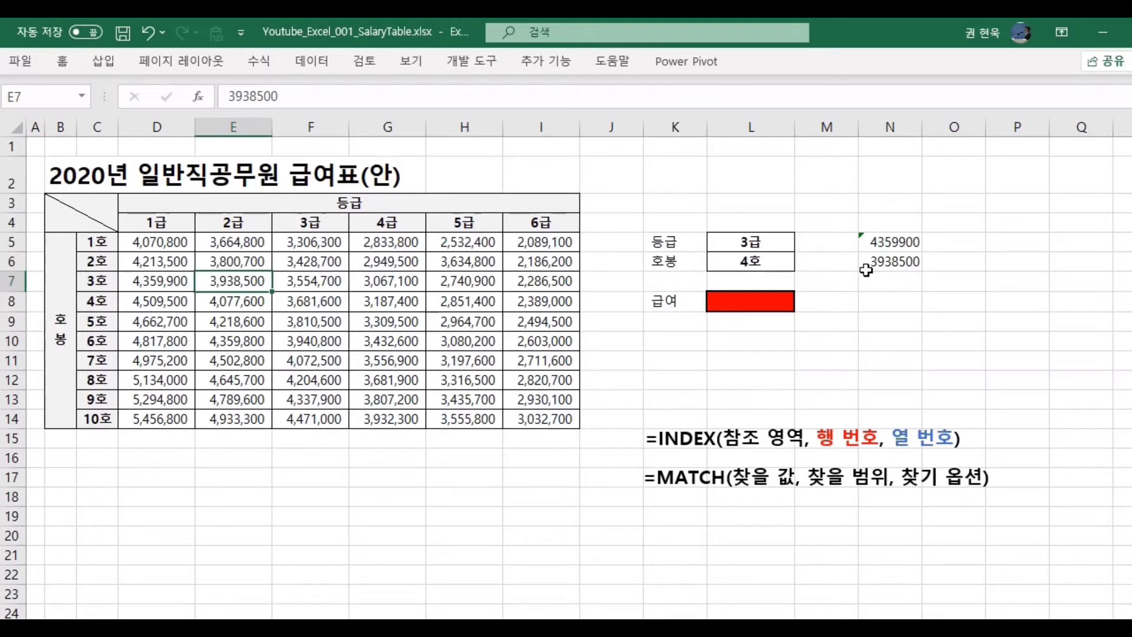
- Enter =MATCH(N5,D5:D14) in cell N8 to find the position of N5's salary within the 1급 column
left_click(887, 302)
type("=mat")
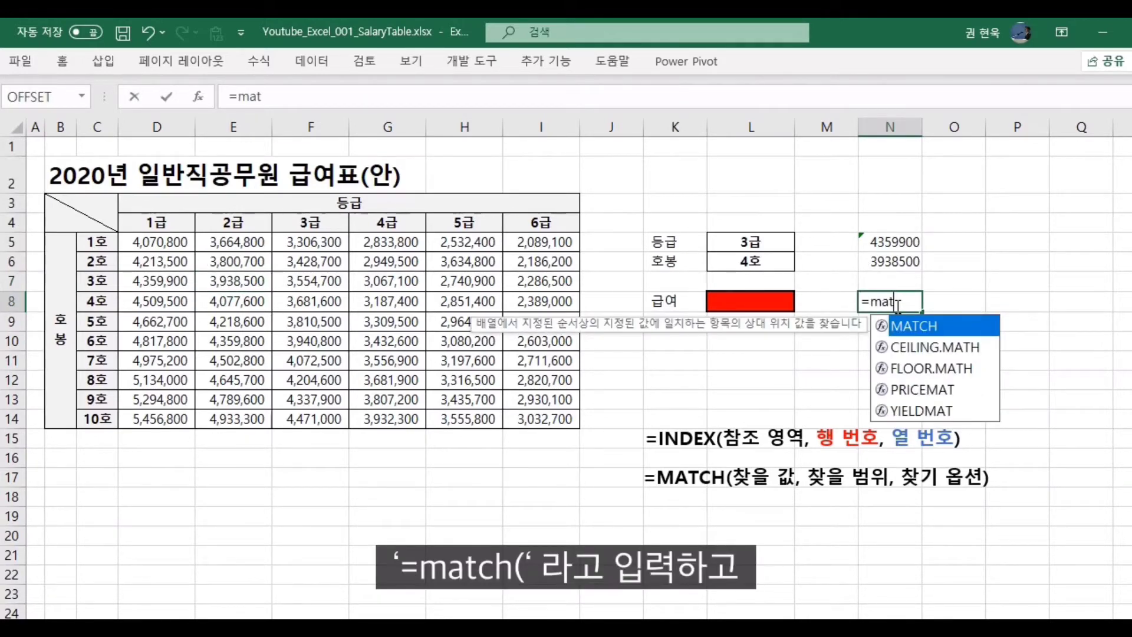
type("ch(")
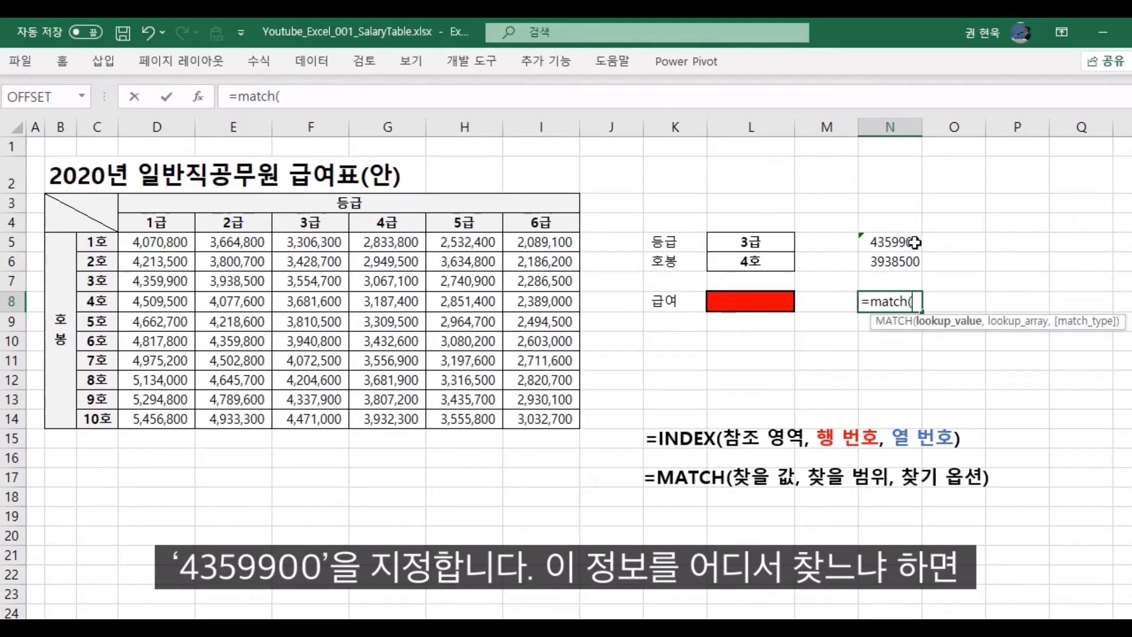
left_click(897, 243)
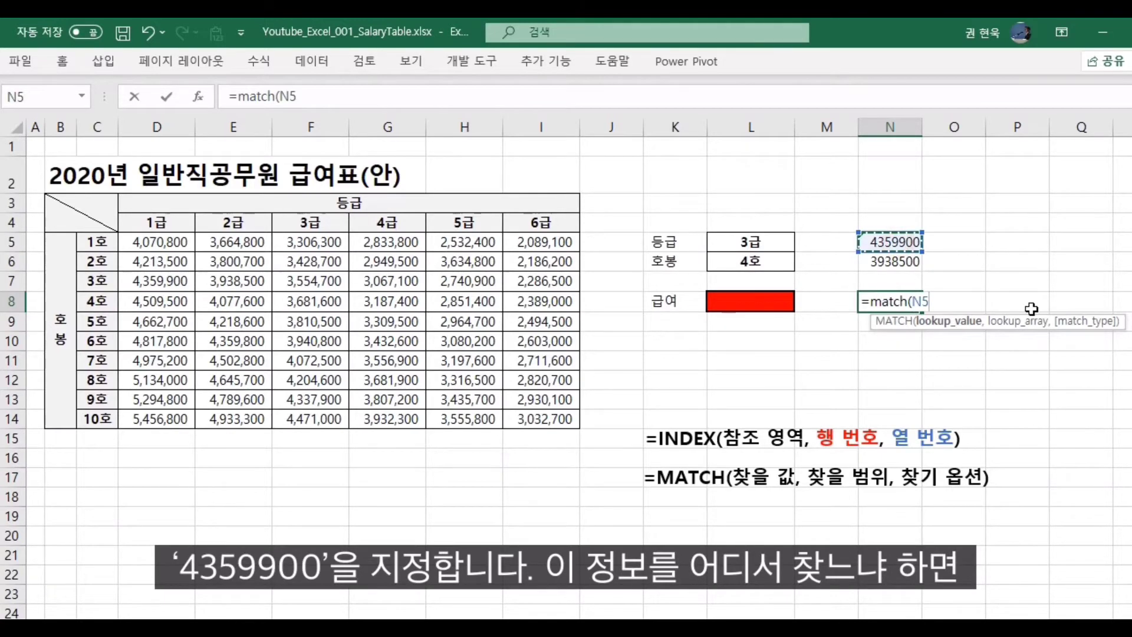
type(",")
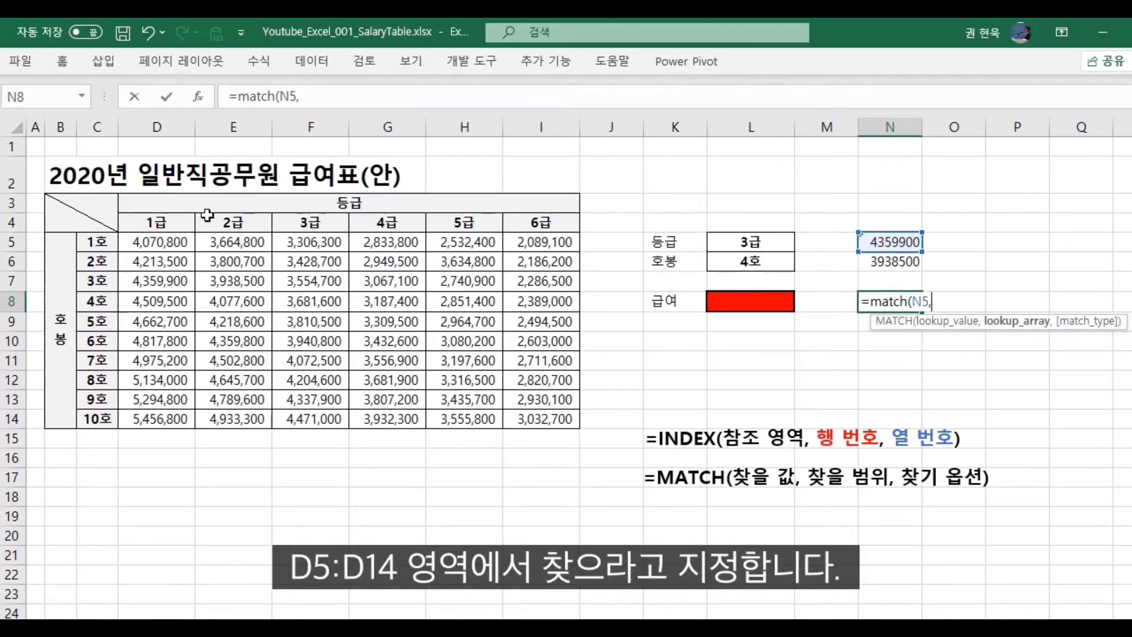
left_click_drag(171, 242, 172, 415)
type(")")
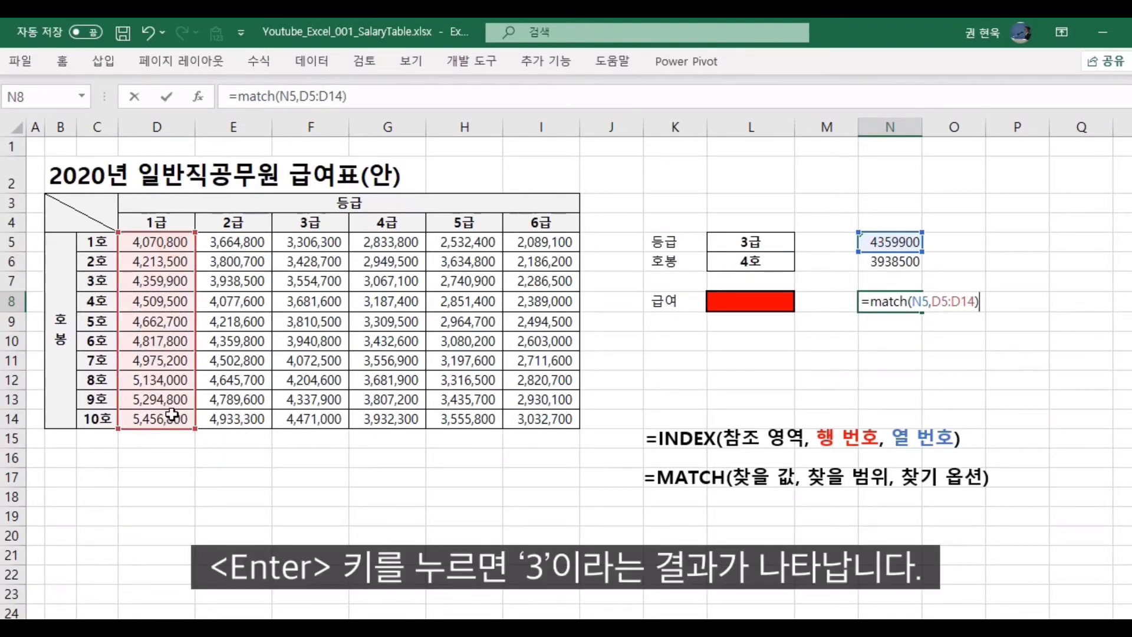
key("Return")
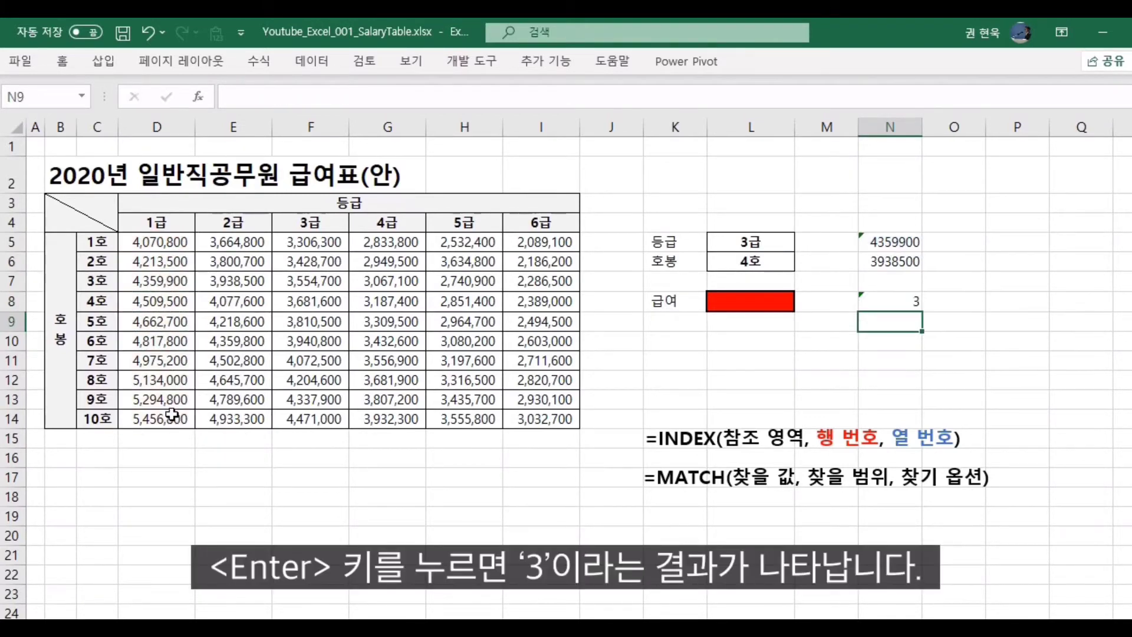
left_click(906, 305)
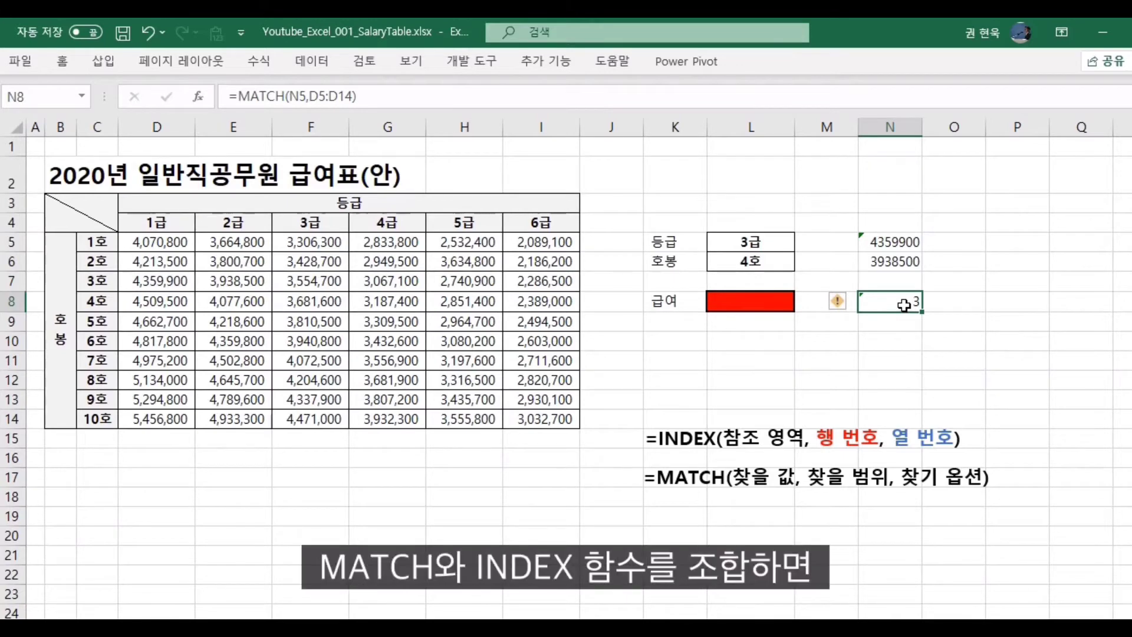
- Start an INDEX formula in the 급여 cell L8 with the salary range D5:I14 as its reference area
left_click(772, 299)
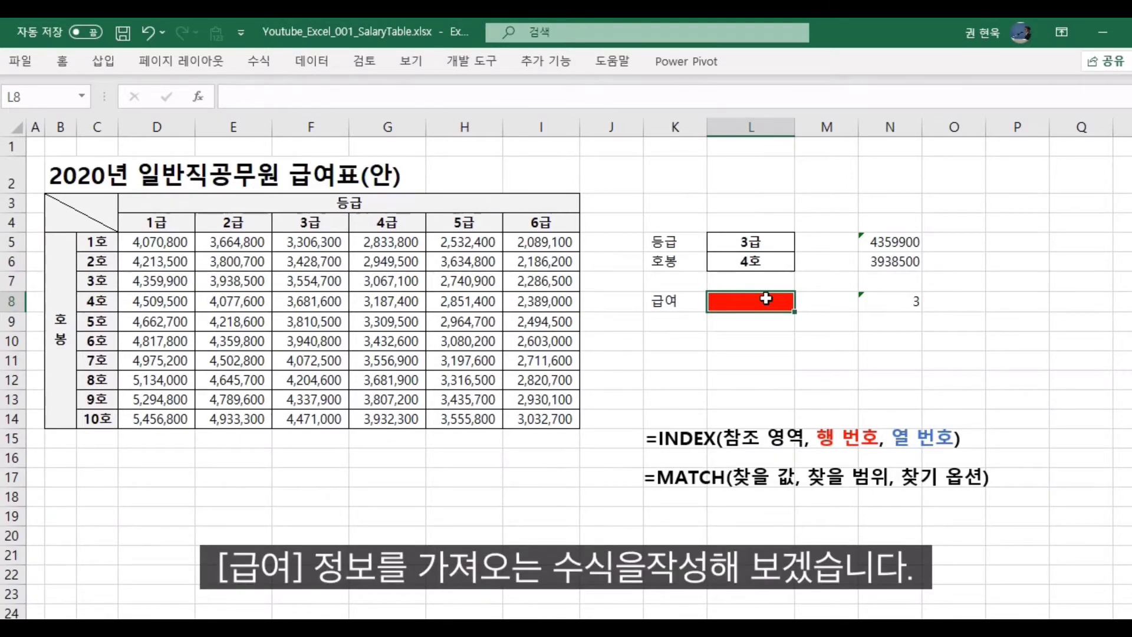
type("=i")
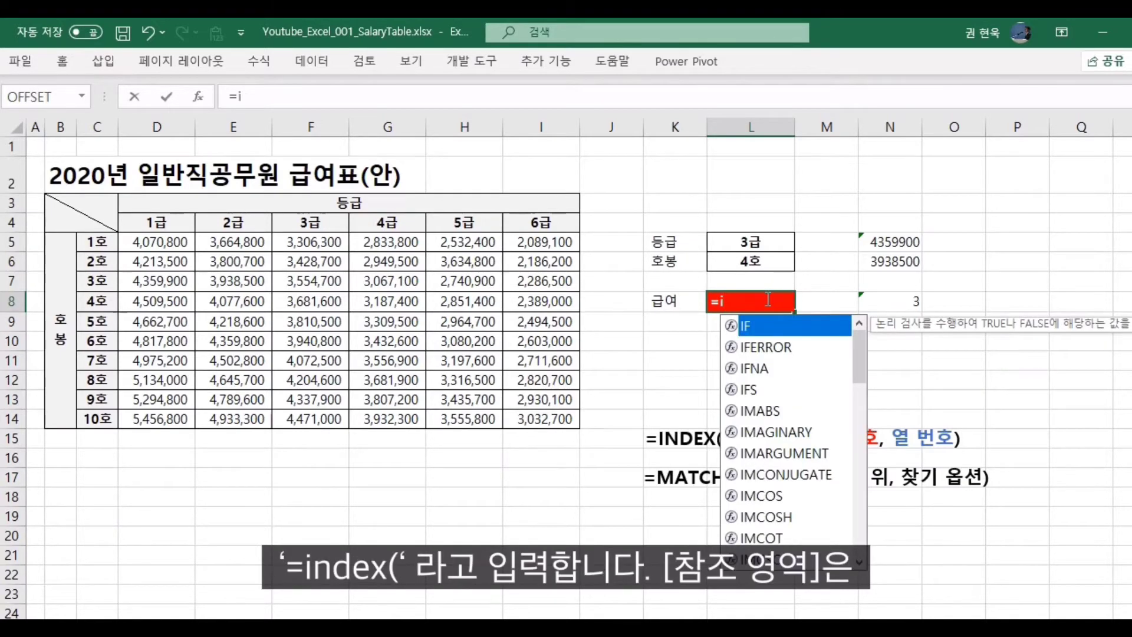
type("ndex(")
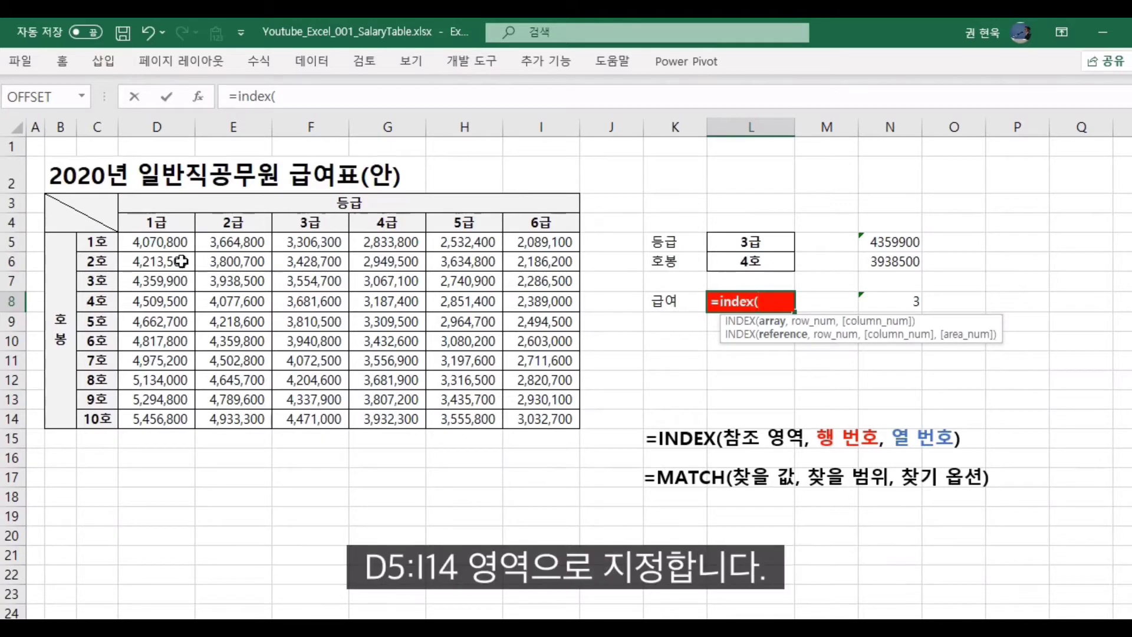
left_click_drag(168, 243, 526, 418)
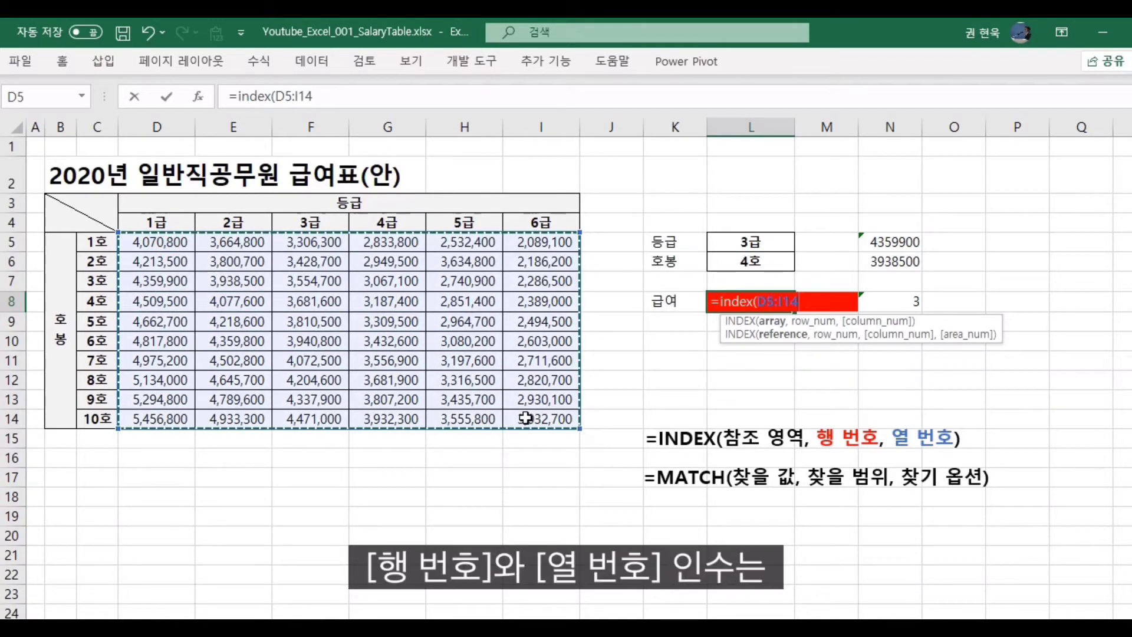
type(",")
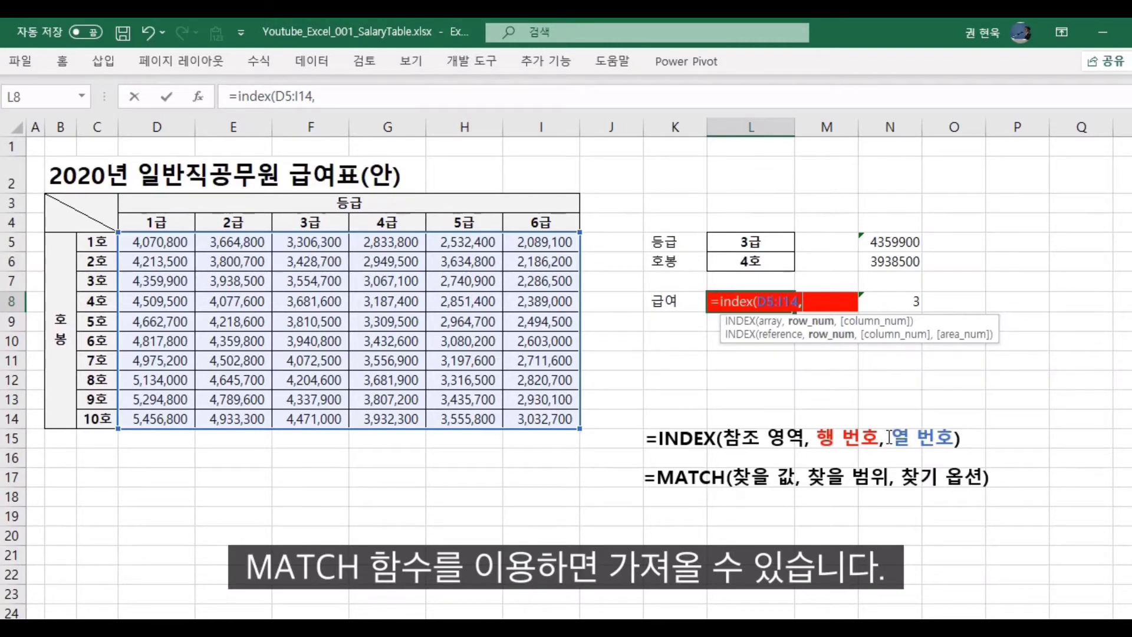
- Add MATCH(L6,C5:C14,0) as the row number argument of the INDEX formula in L8
type("match(")
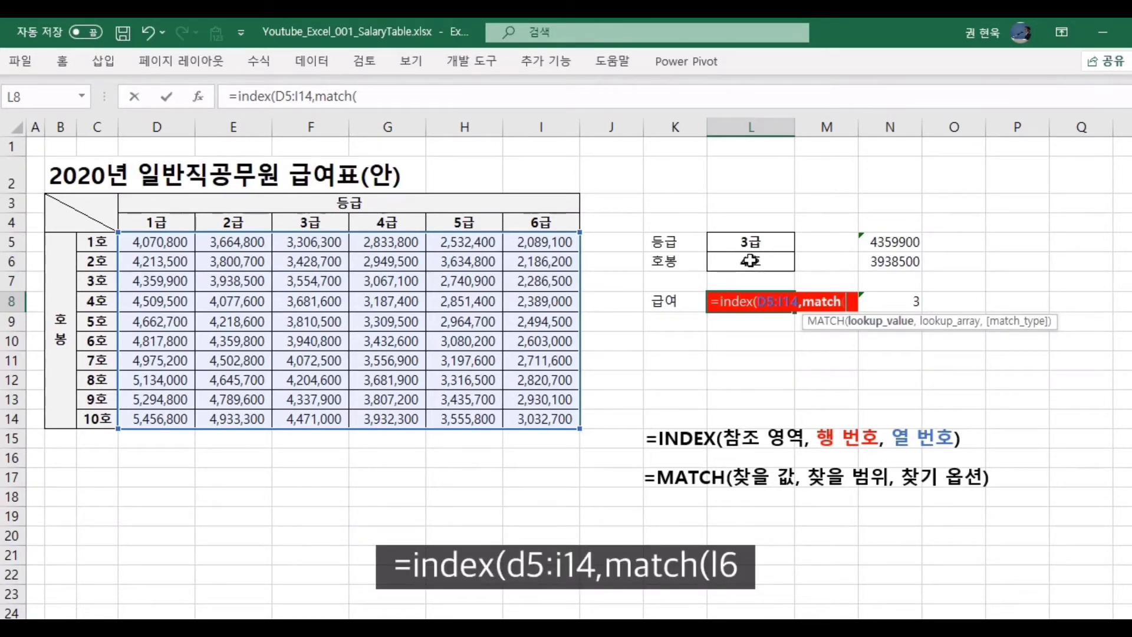
left_click(725, 262)
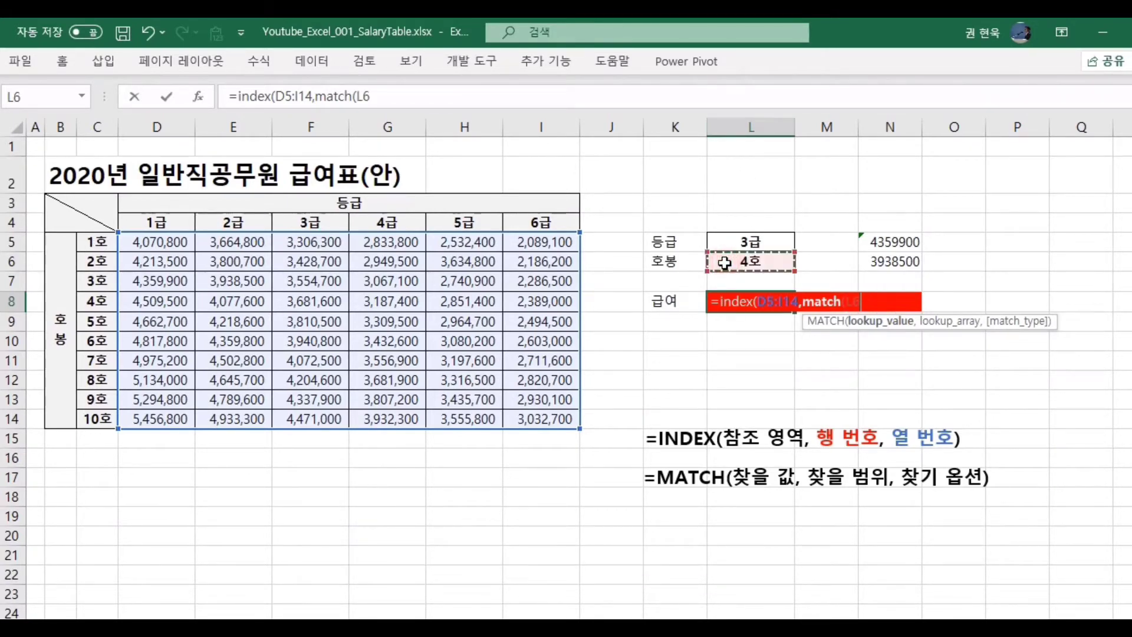
type(",")
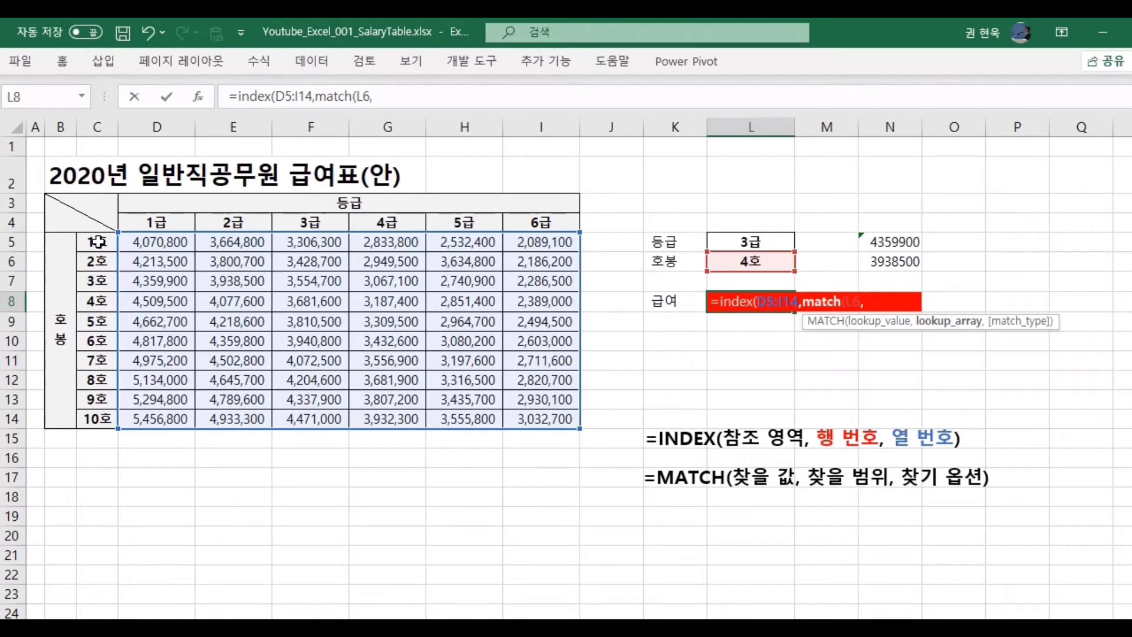
left_click_drag(98, 242, 99, 419)
type(",")
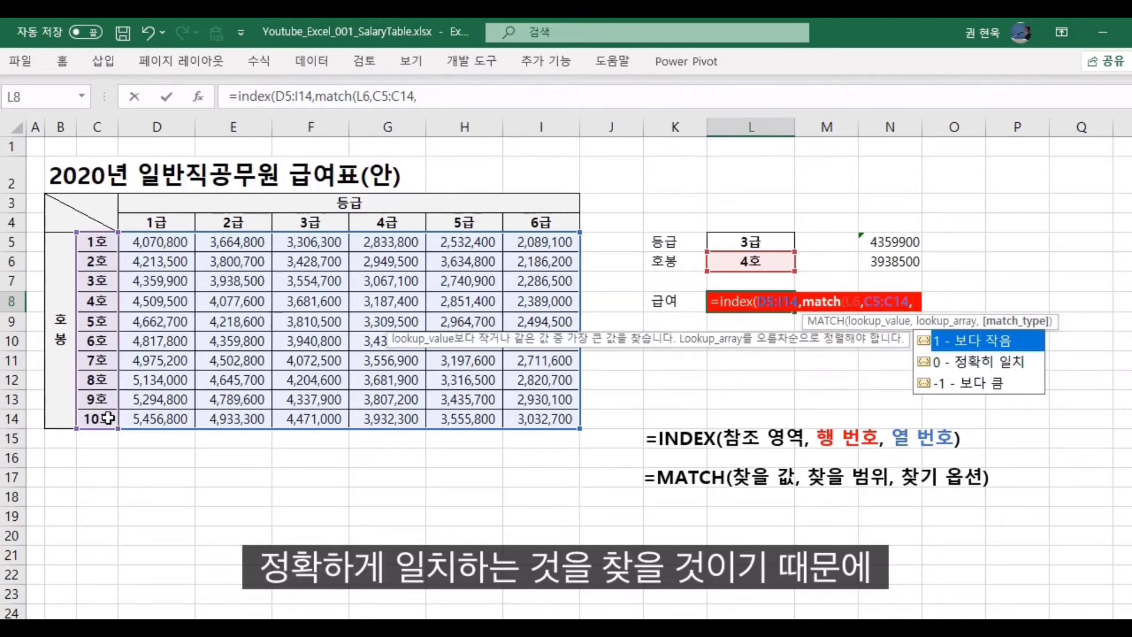
type("0)")
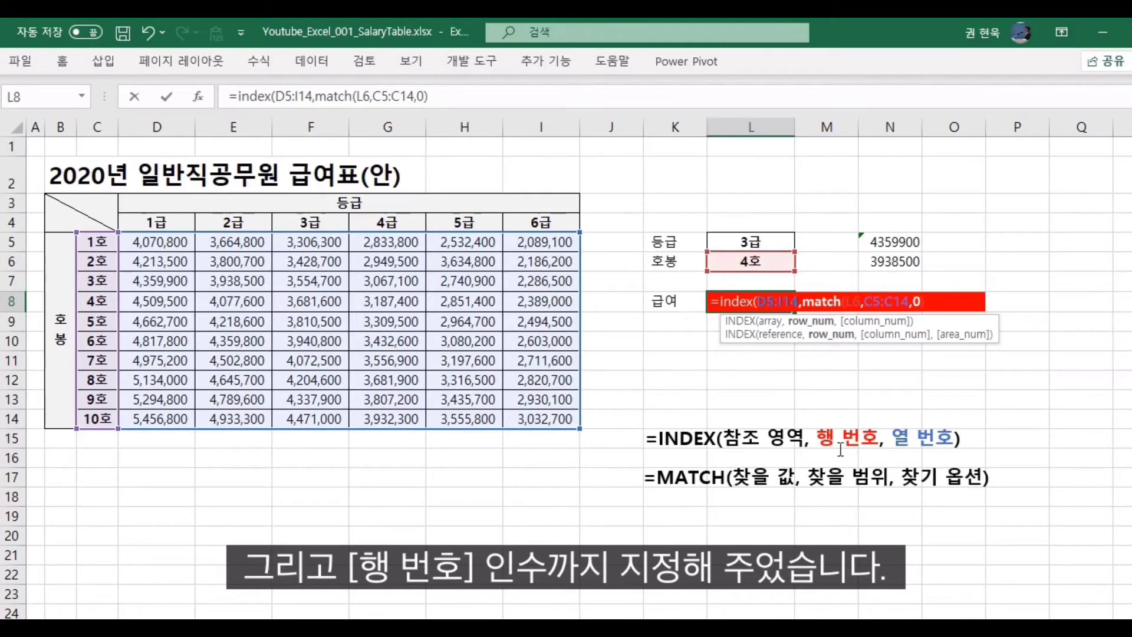
- Add MATCH(L5,D4:I4,0) as the column number argument and complete the INDEX formula in L8
type(",")
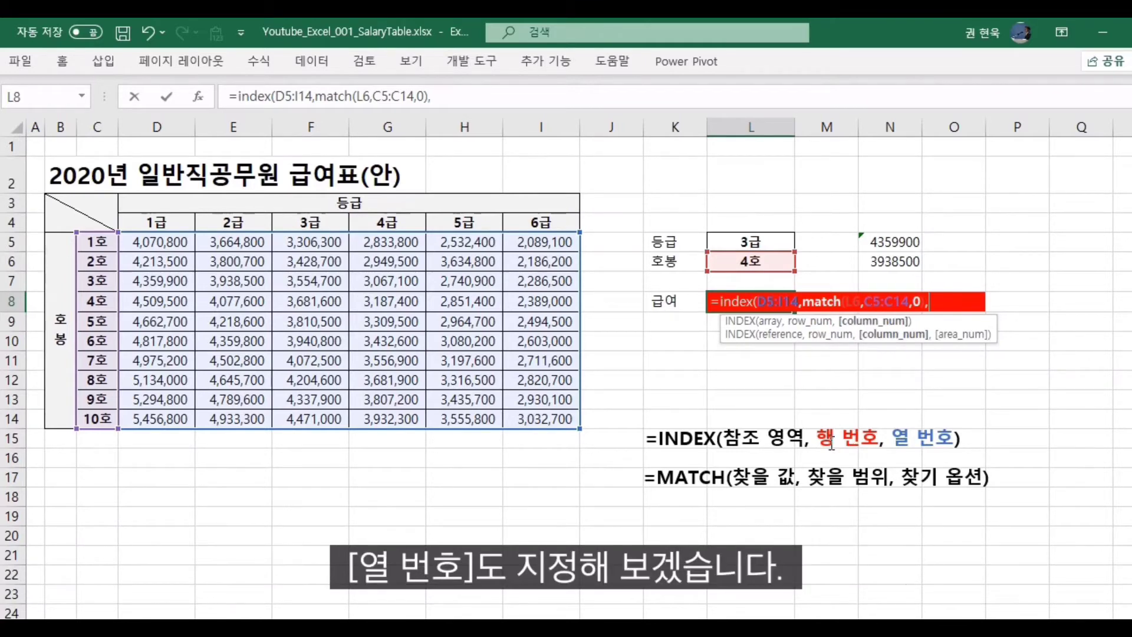
type("match")
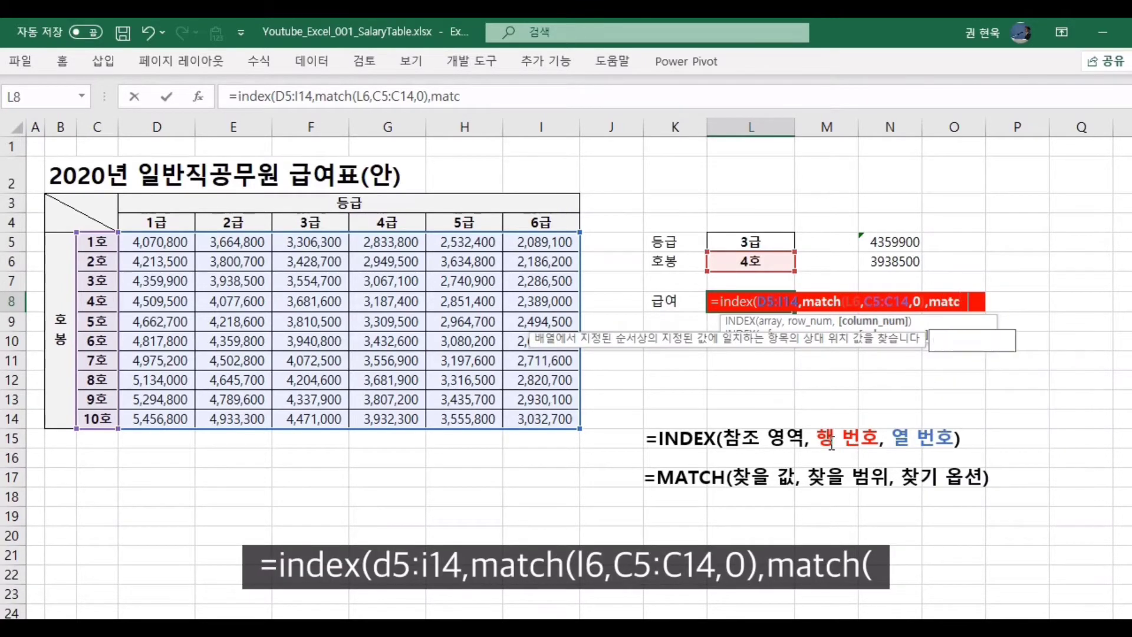
type("(")
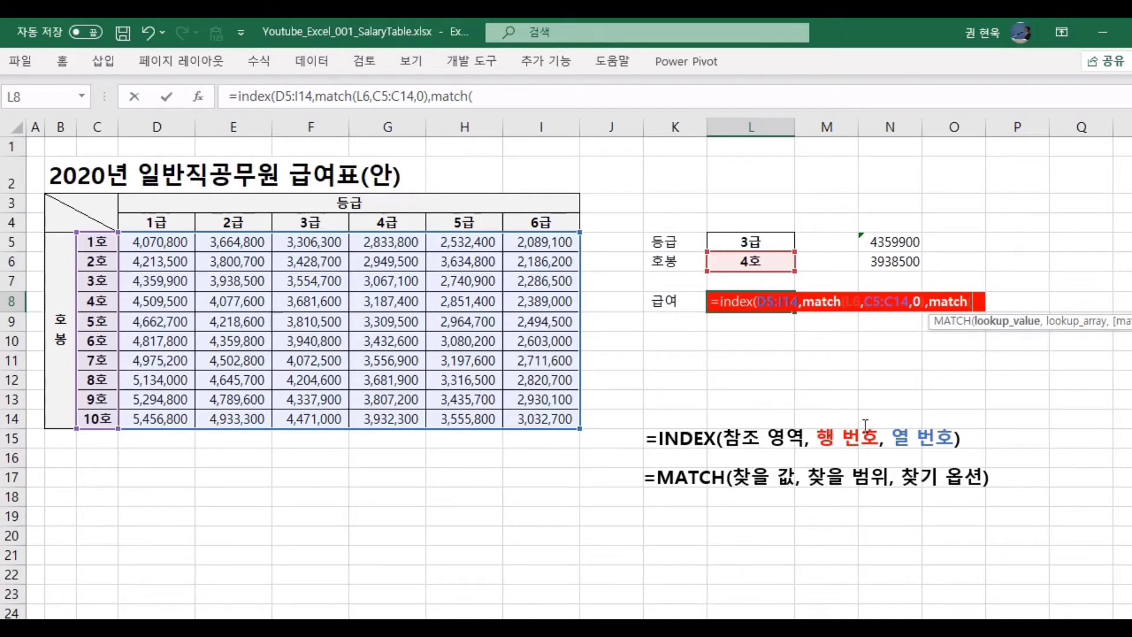
left_click(764, 242)
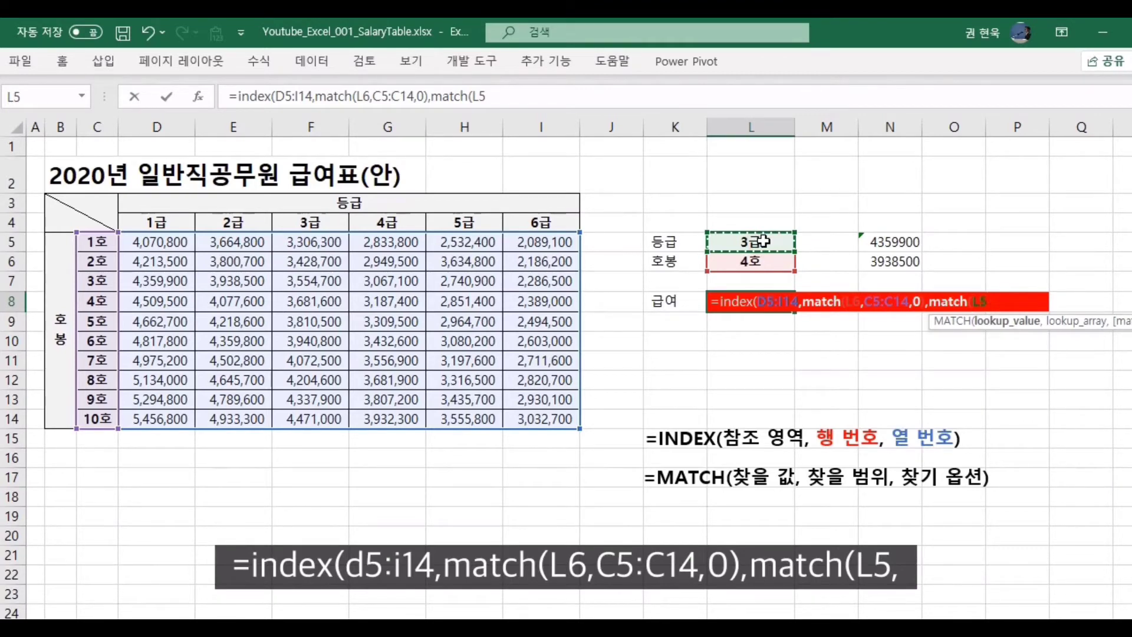
type(",")
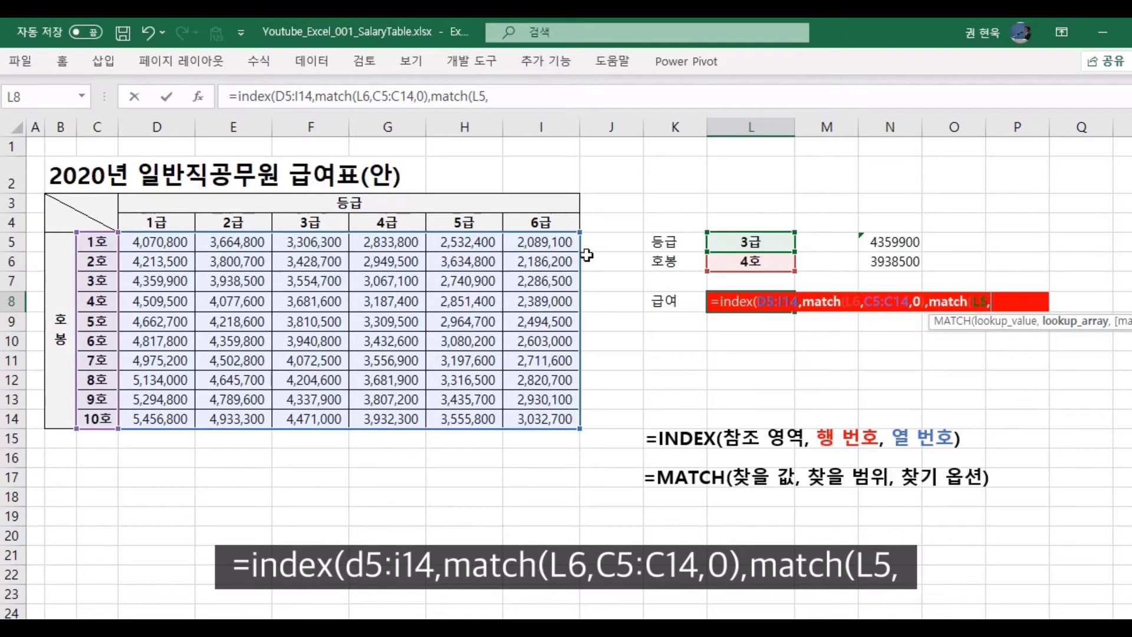
left_click_drag(171, 222, 526, 220)
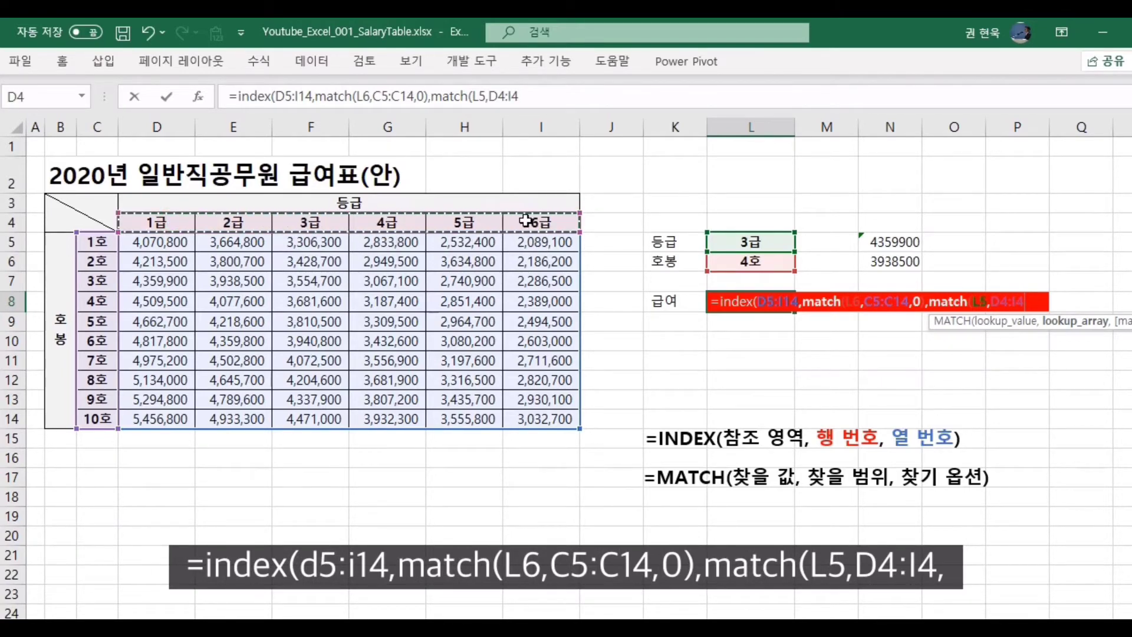
type(",")
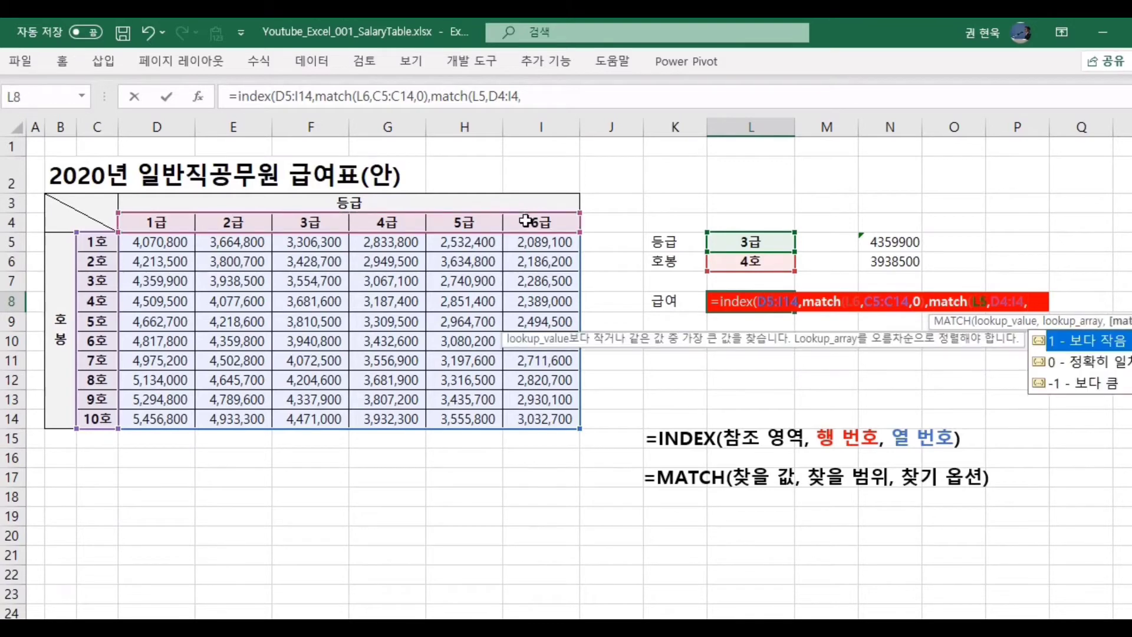
type("0")
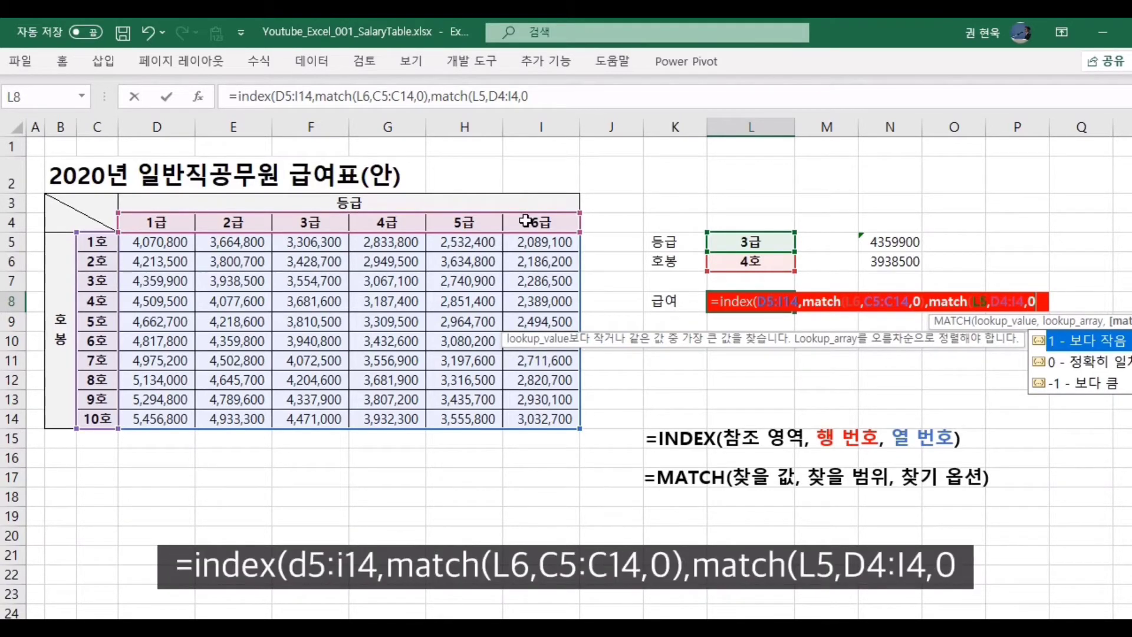
type(")")
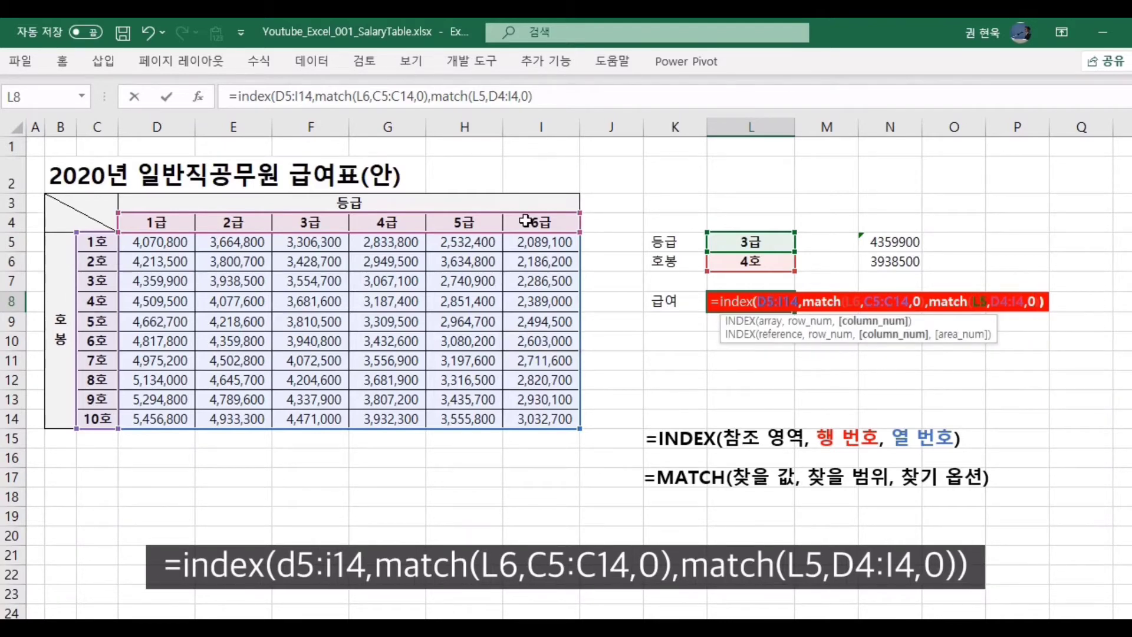
type(")")
key("Return")
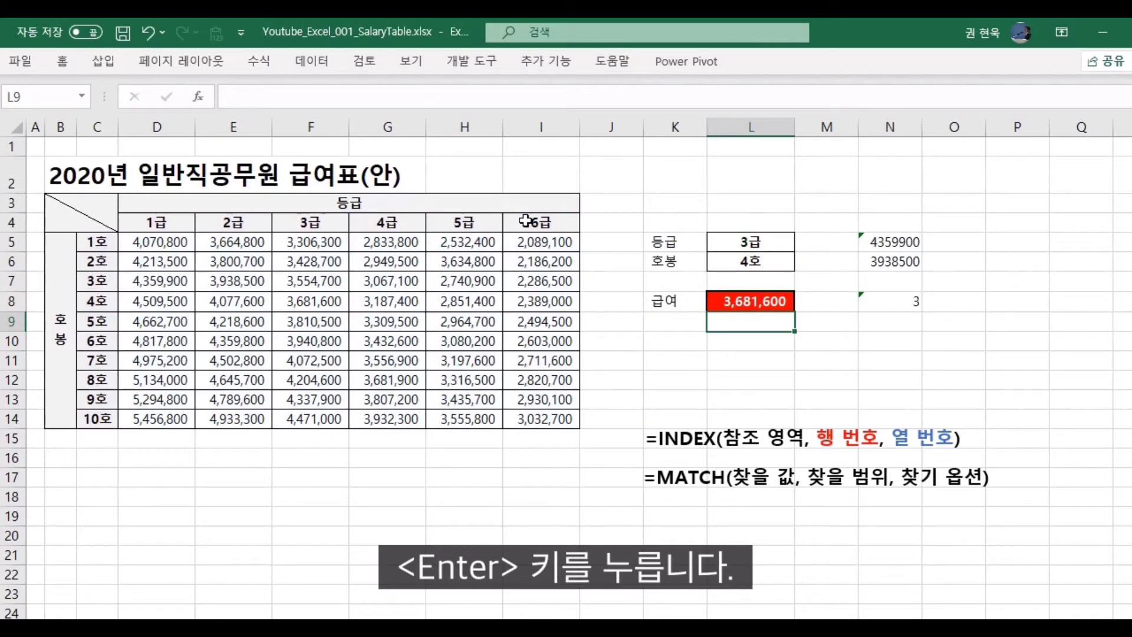
left_click(763, 302)
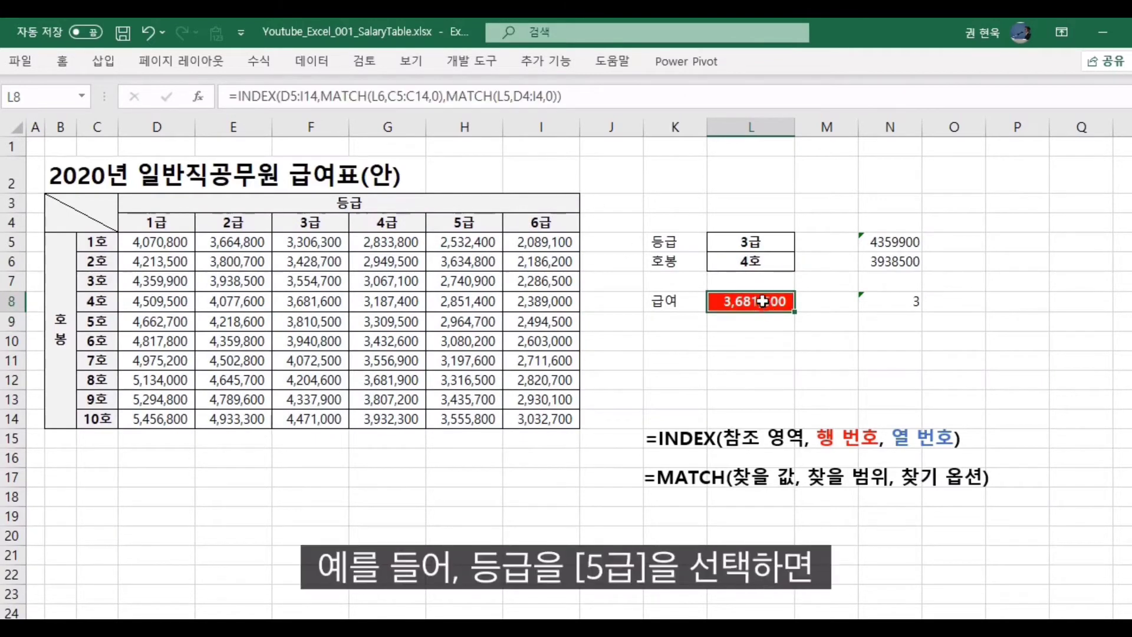
- Choose 5급 as the grade in the 등급 cell L5
left_click(776, 244)
left_click(802, 243)
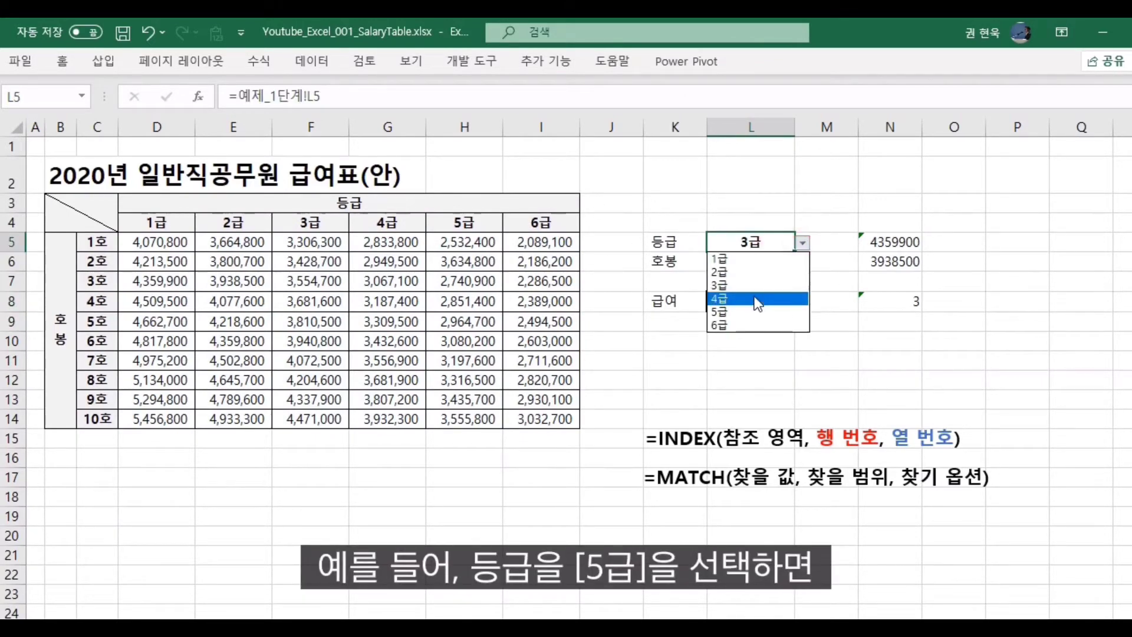
left_click(756, 312)
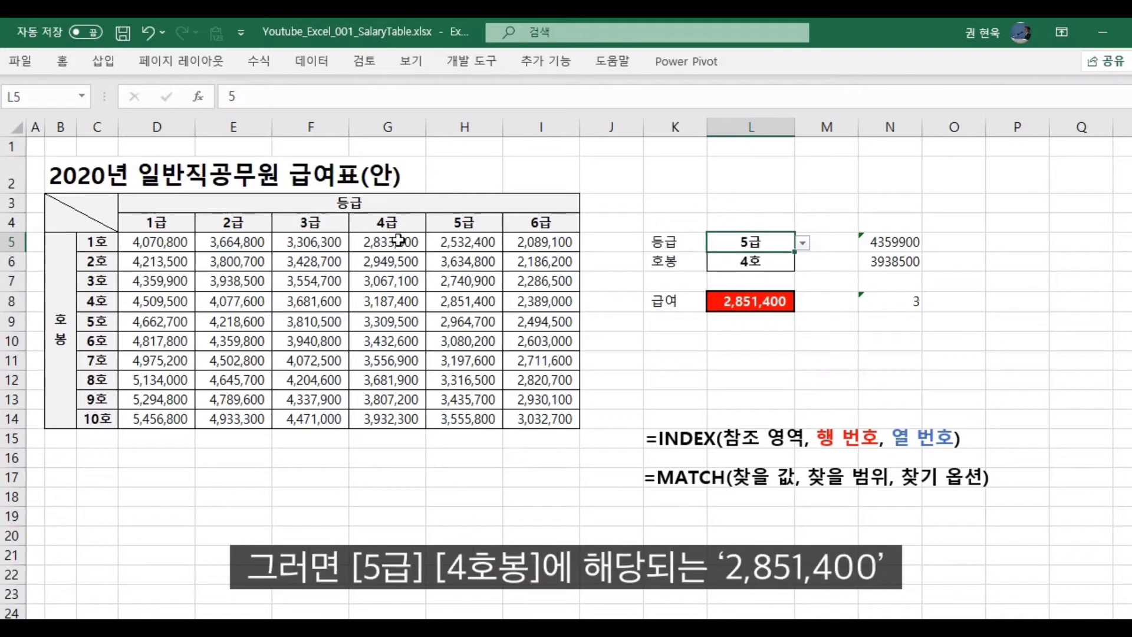
- Compare the salary in L8 with the table's 5급 column at the 4호 row
left_click_drag(460, 227, 465, 414)
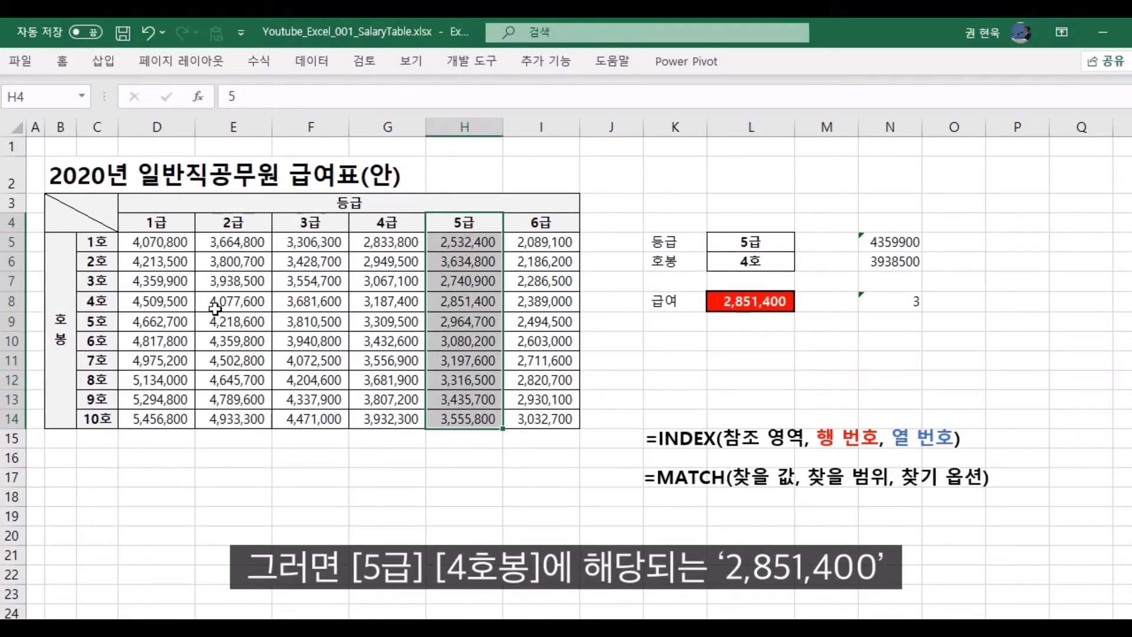
left_click(442, 301)
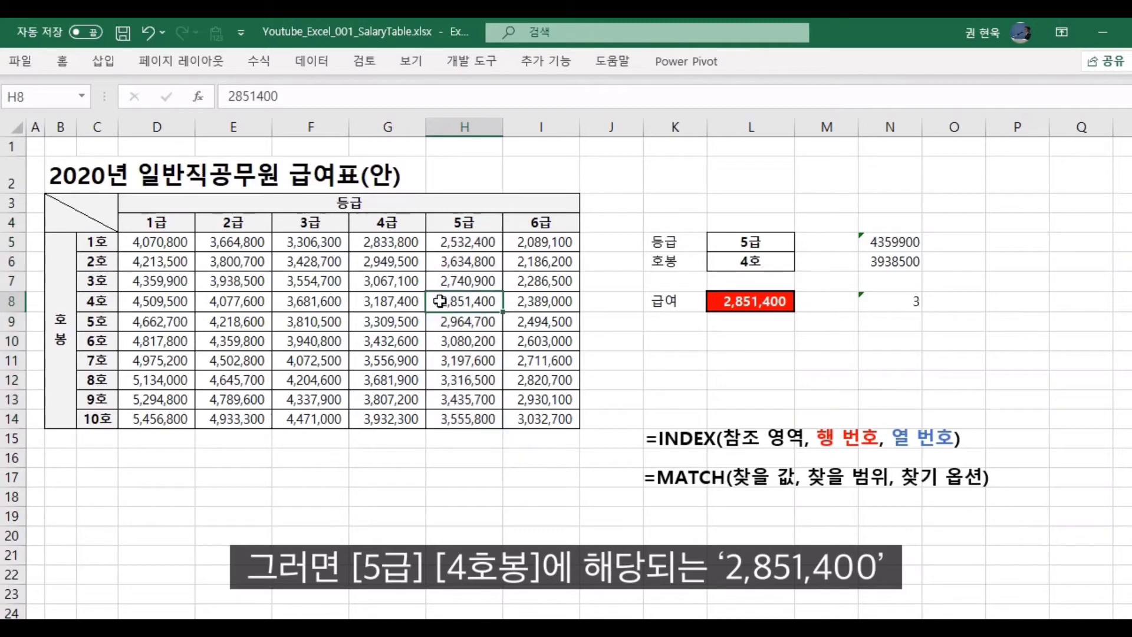
left_click(730, 302)
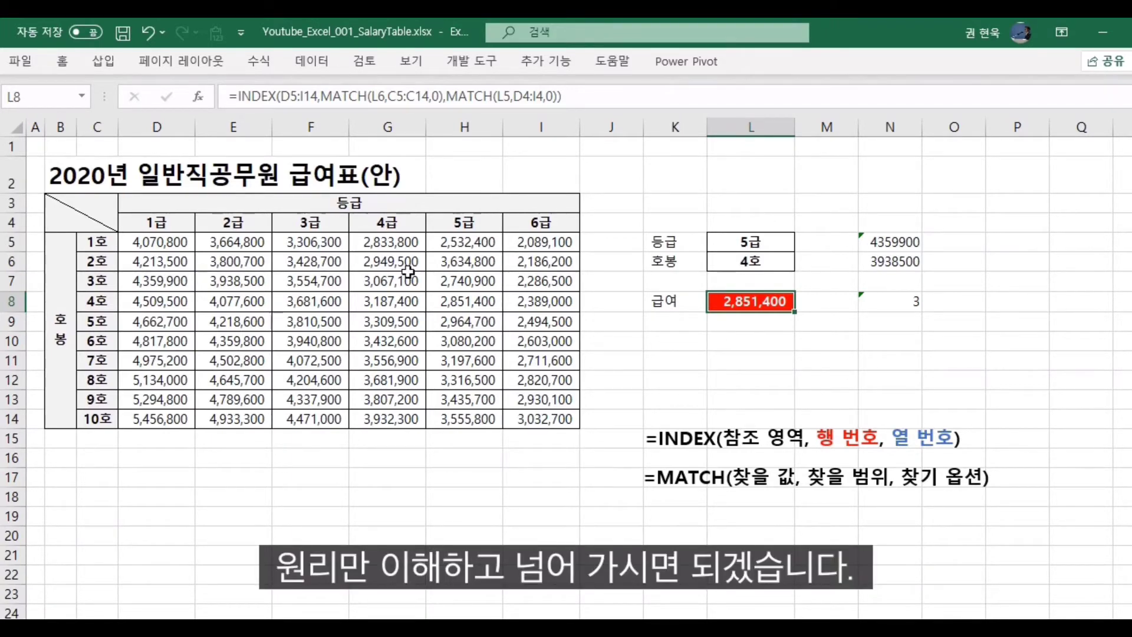
- Start a new conditional formatting rule for the salary range D5:I14, using a formula to determine which cells to format
key("ctrl+Page_Down")
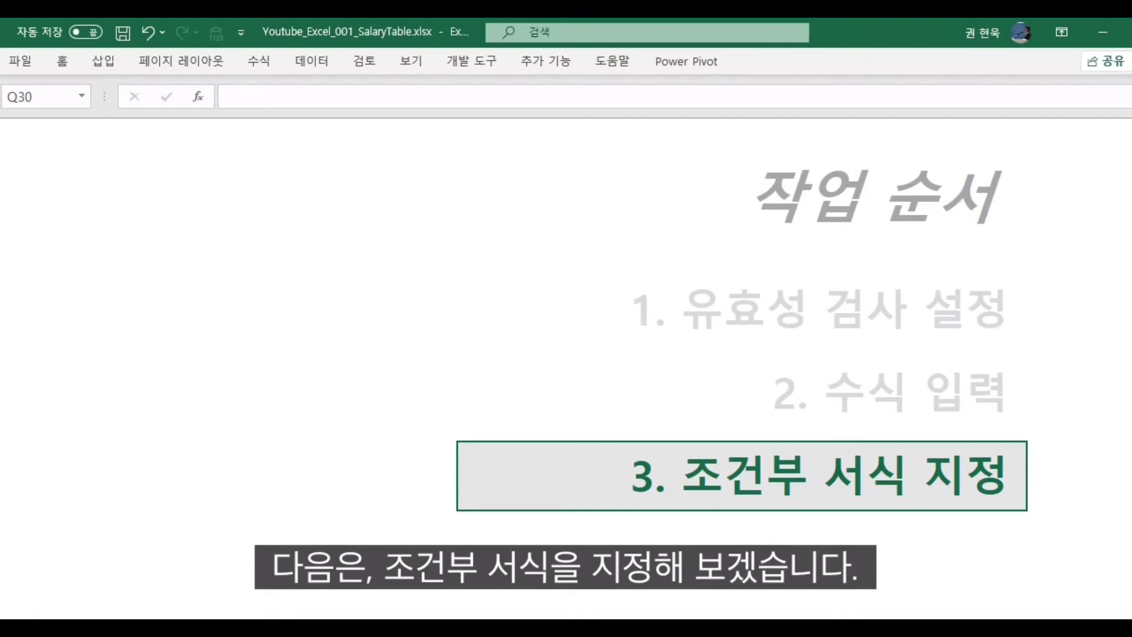
key("ctrl+Page_Up")
left_click_drag(165, 245, 519, 414)
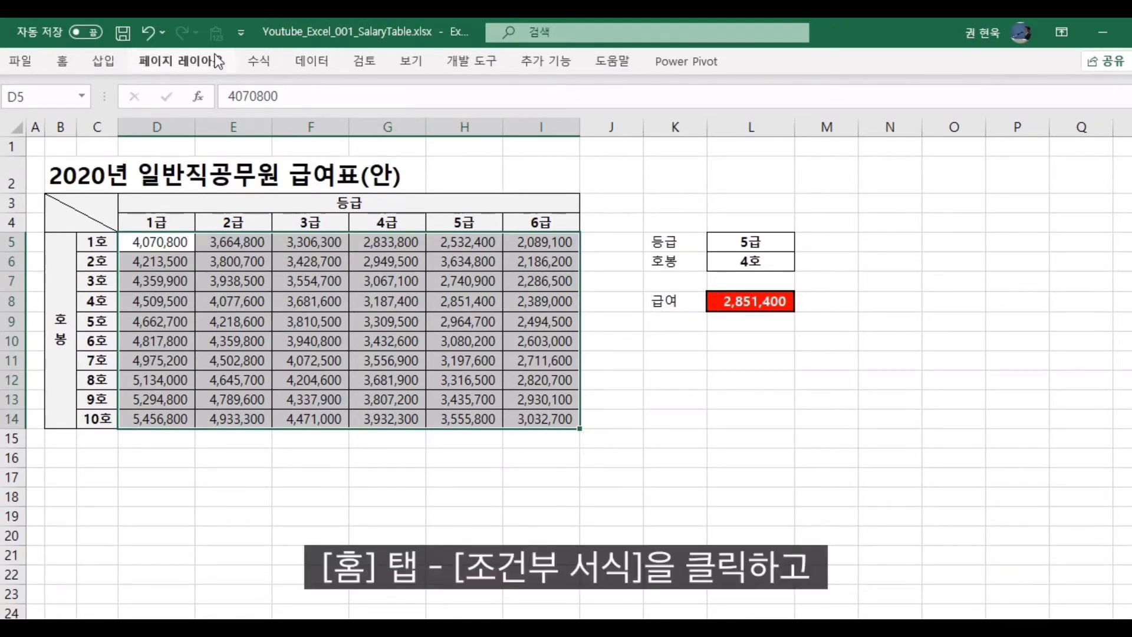
left_click(69, 62)
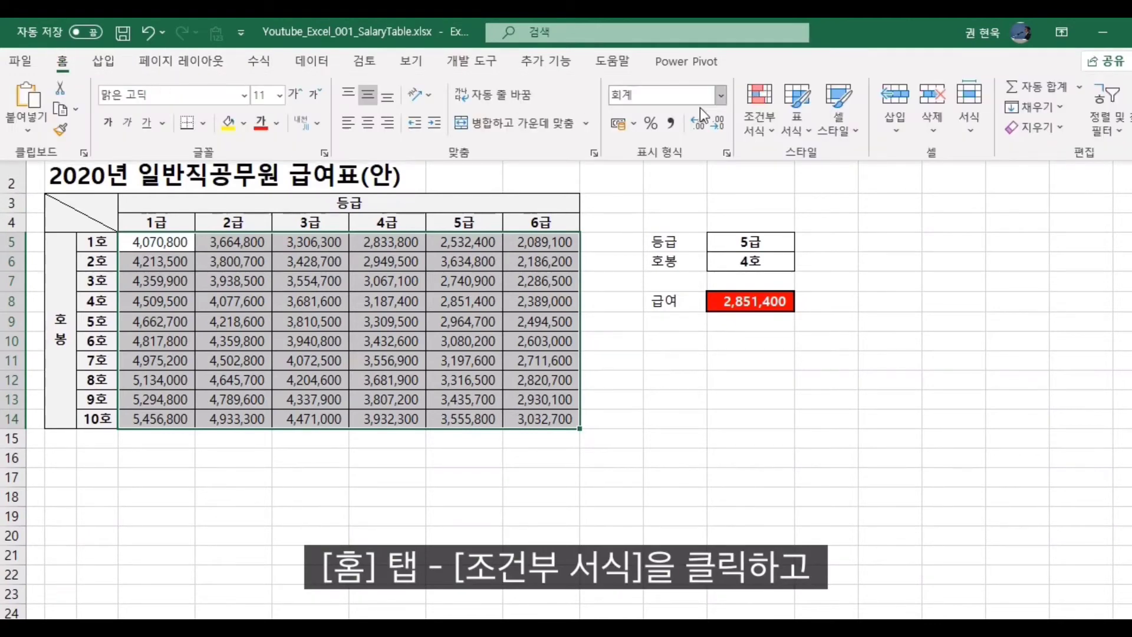
left_click(759, 124)
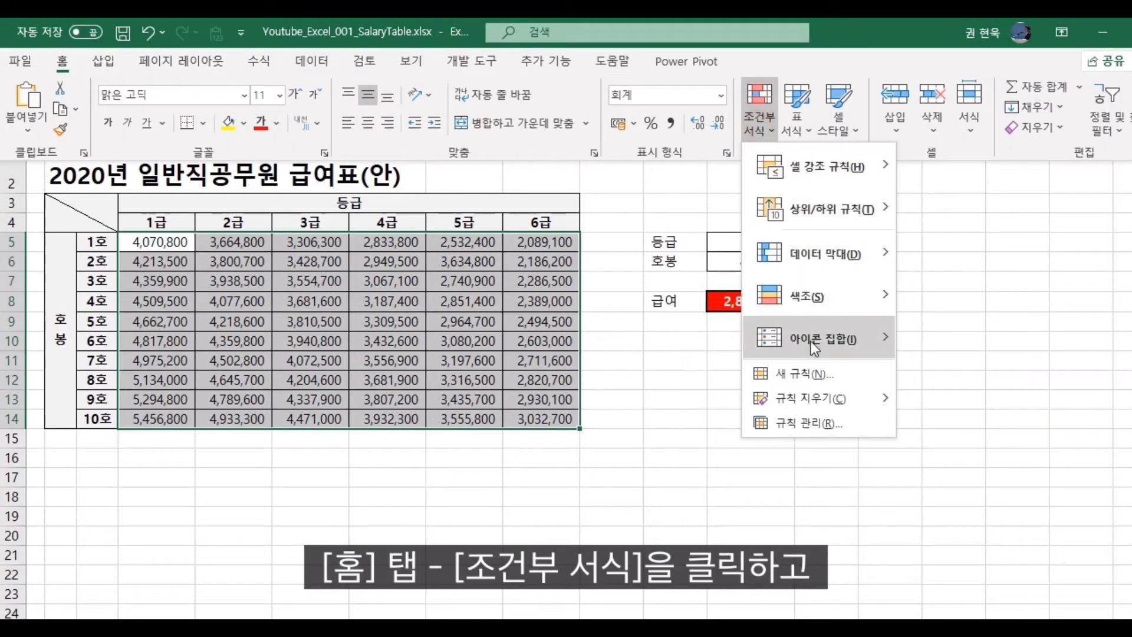
left_click(808, 376)
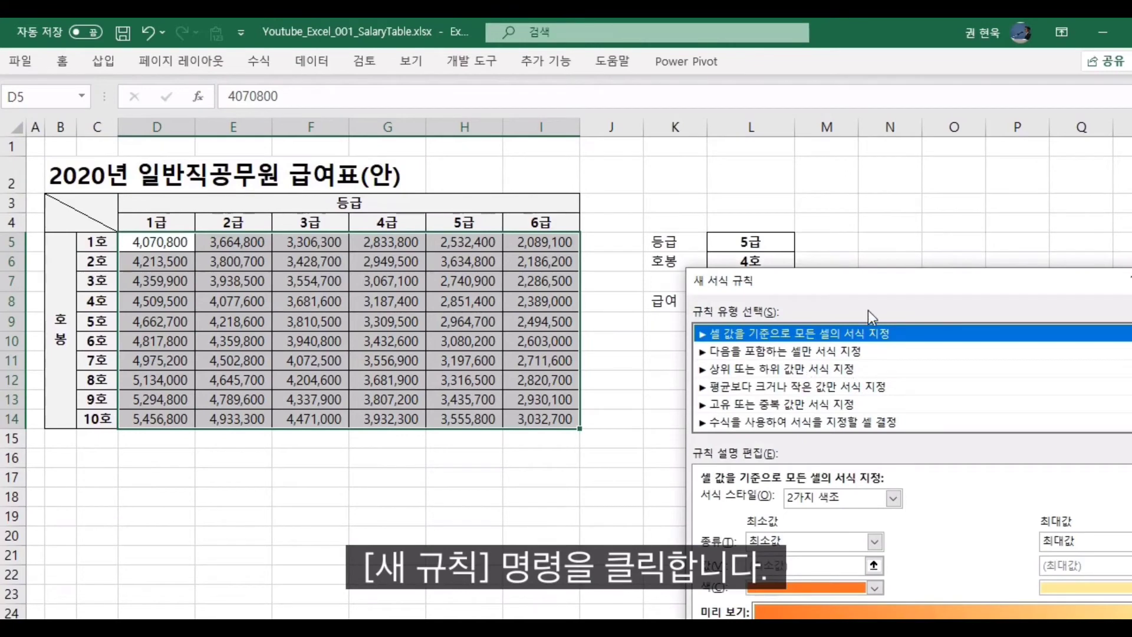
left_click_drag(889, 286, 809, 225)
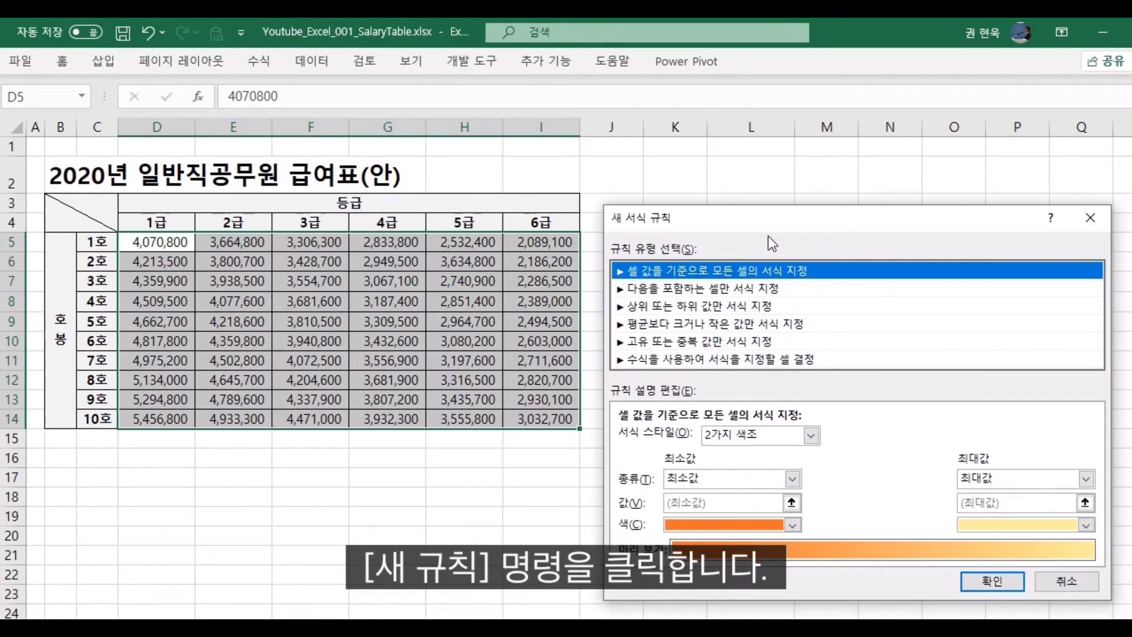
left_click(660, 360)
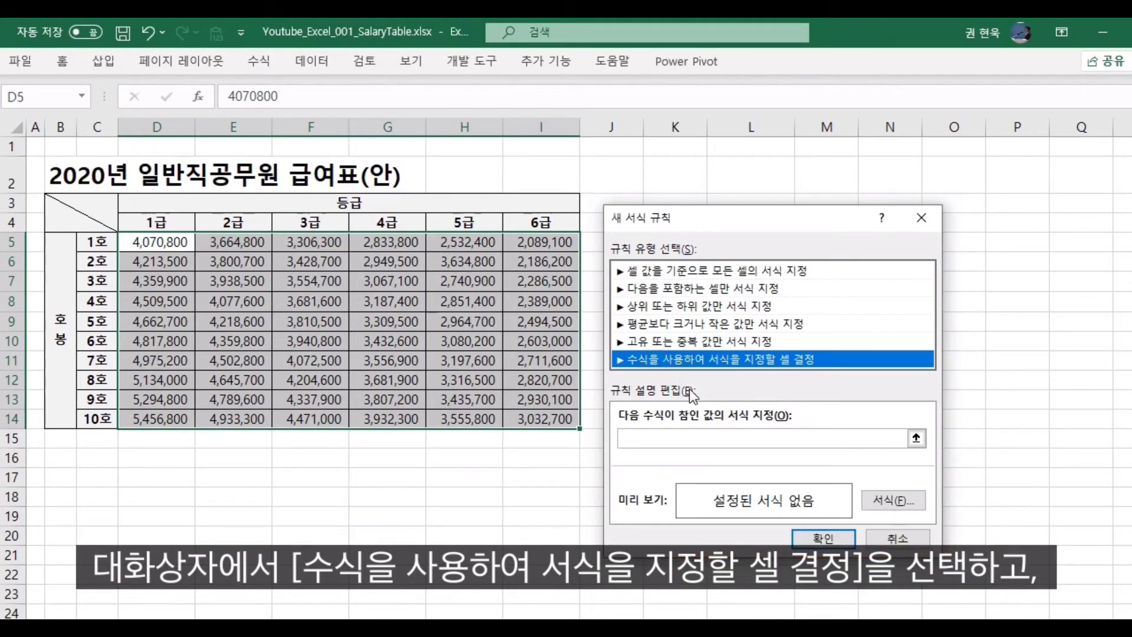
- Begin the rule's formula with =OR($L$5=D$4, keeping row 4 fixed and column D relative
left_click(673, 439)
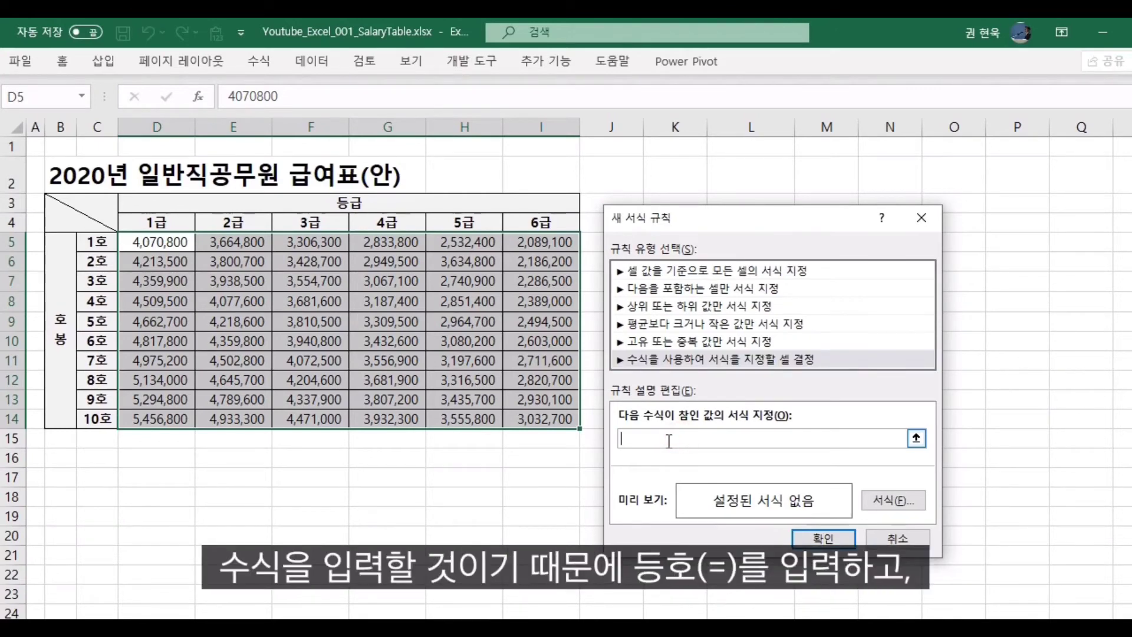
type("=")
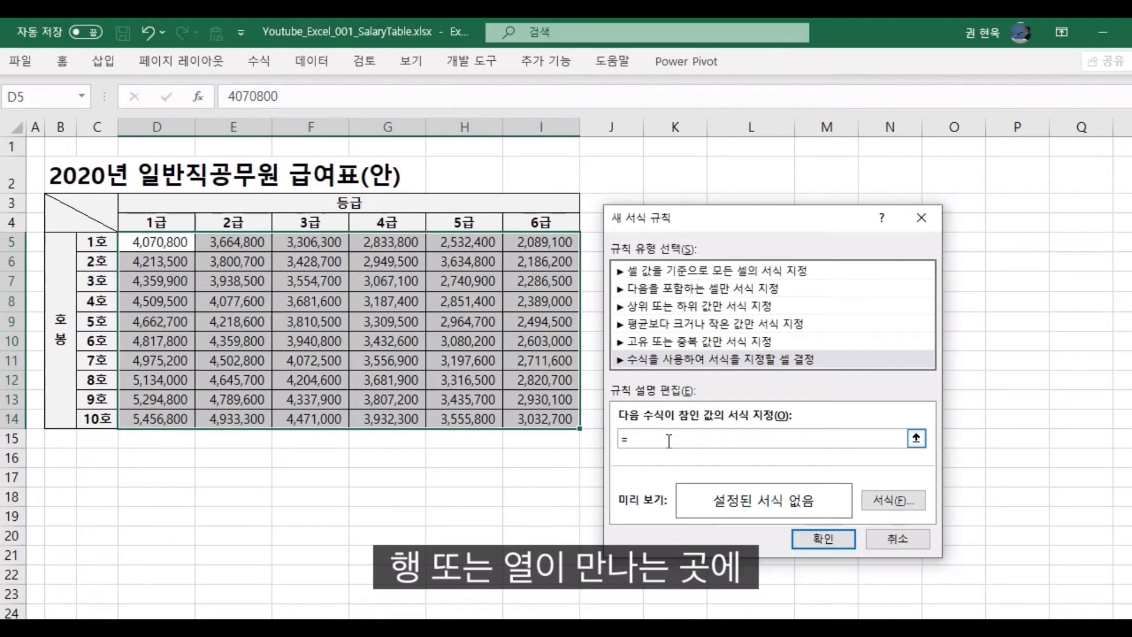
left_click_drag(807, 208, 968, 263)
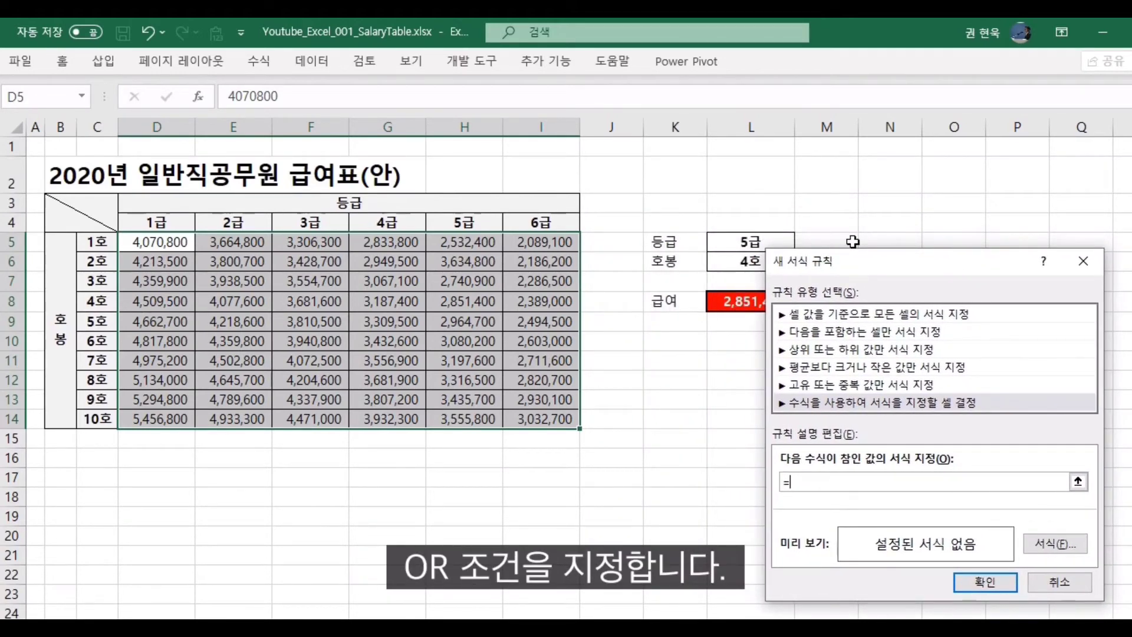
type("or(")
left_click(750, 242)
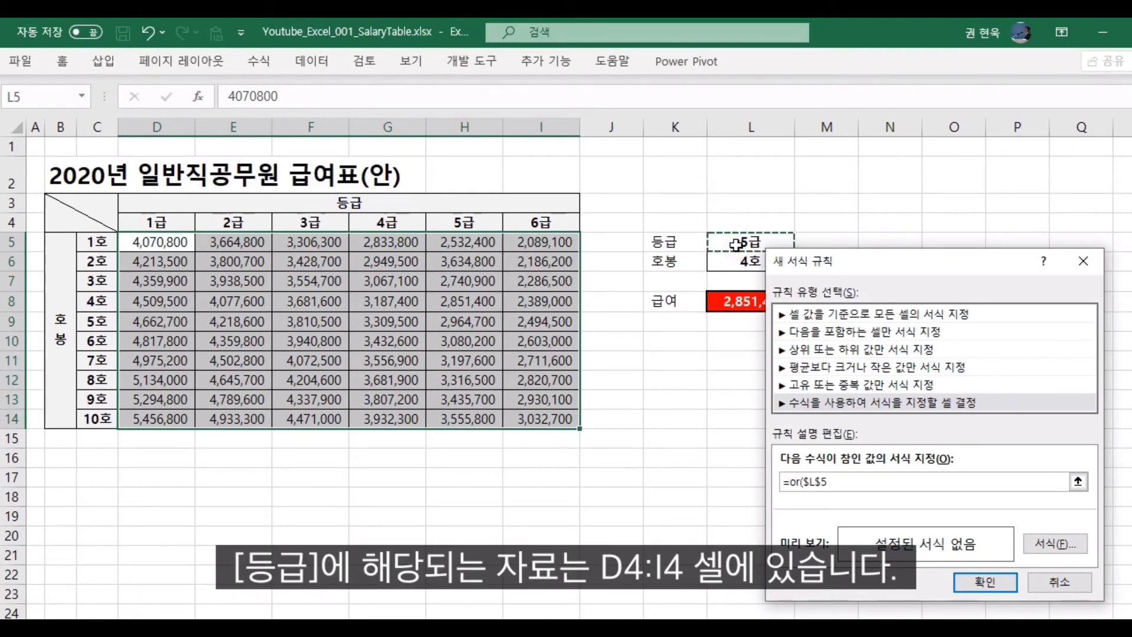
type("=")
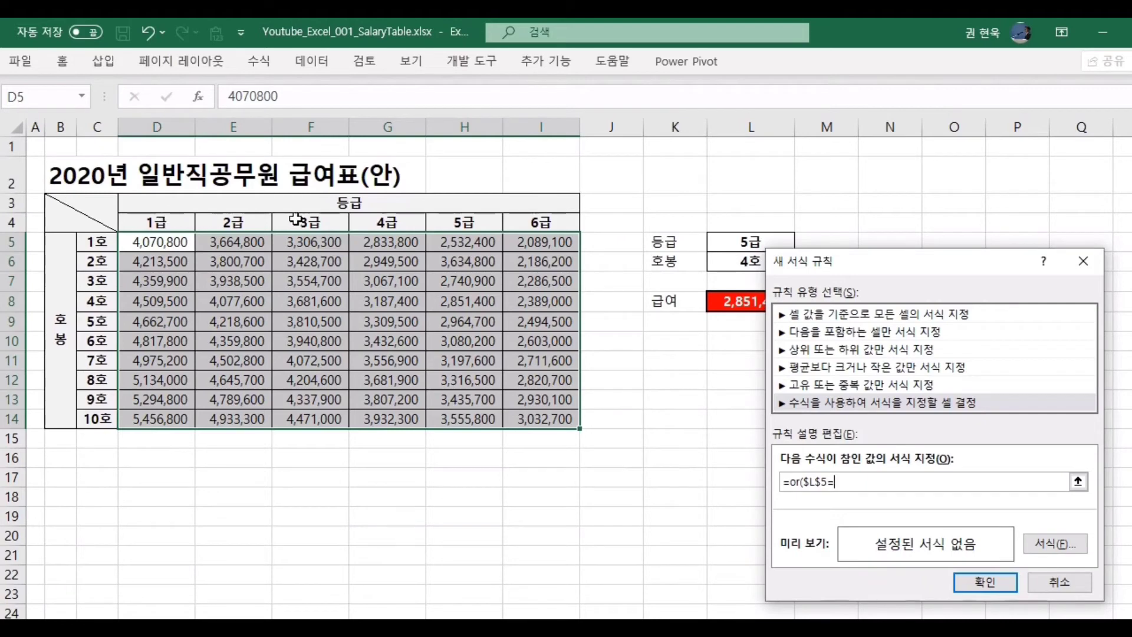
left_click(155, 222)
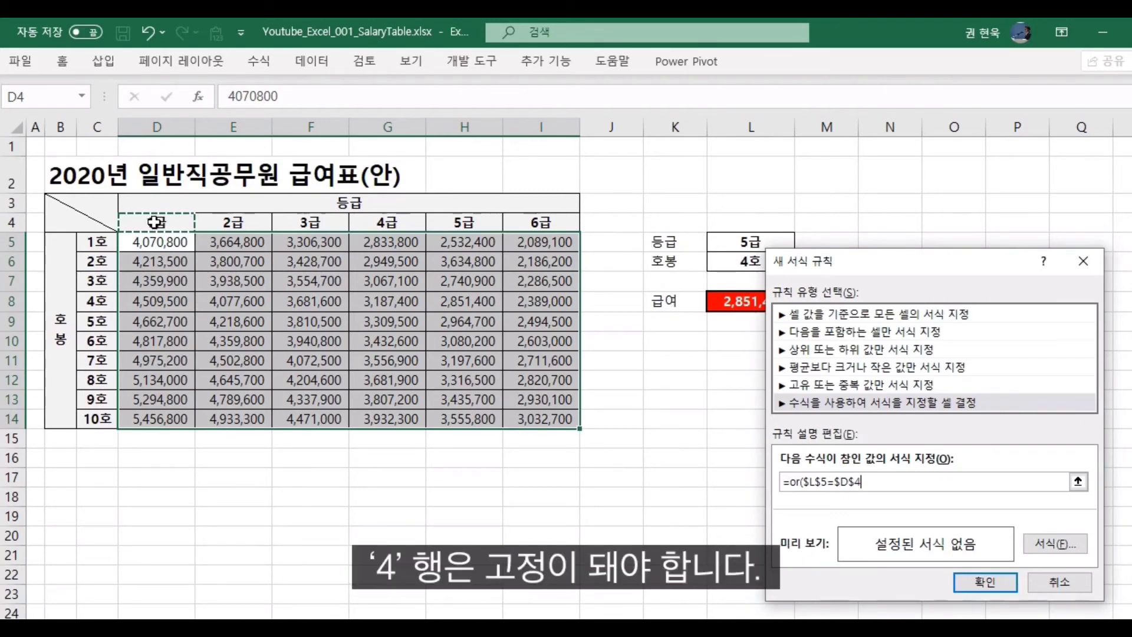
left_click(842, 481)
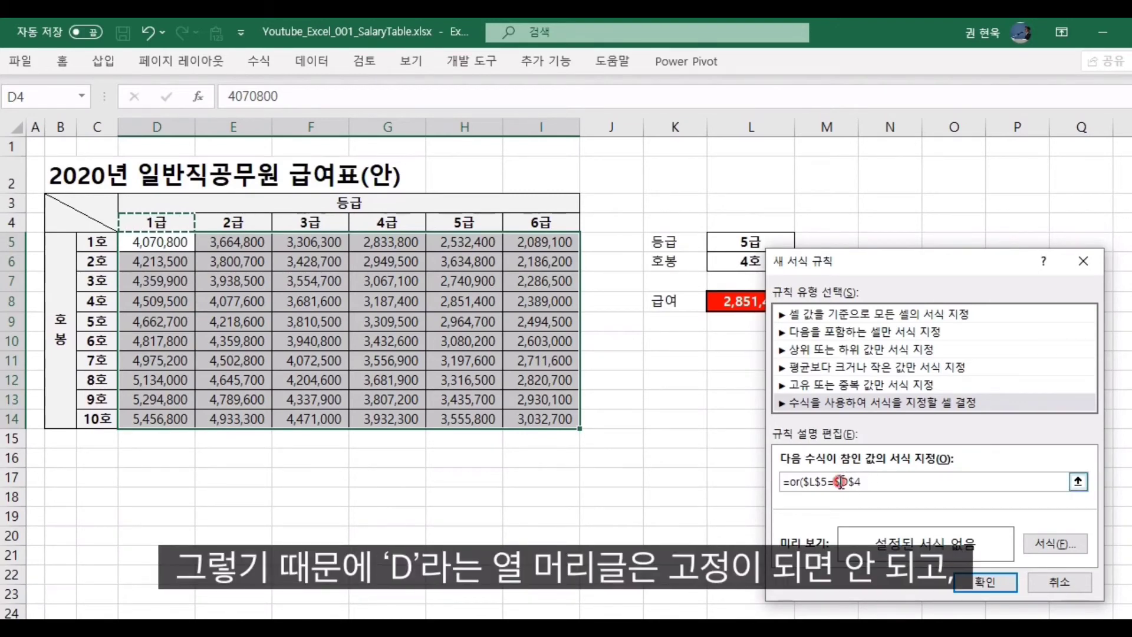
key("BackSpace")
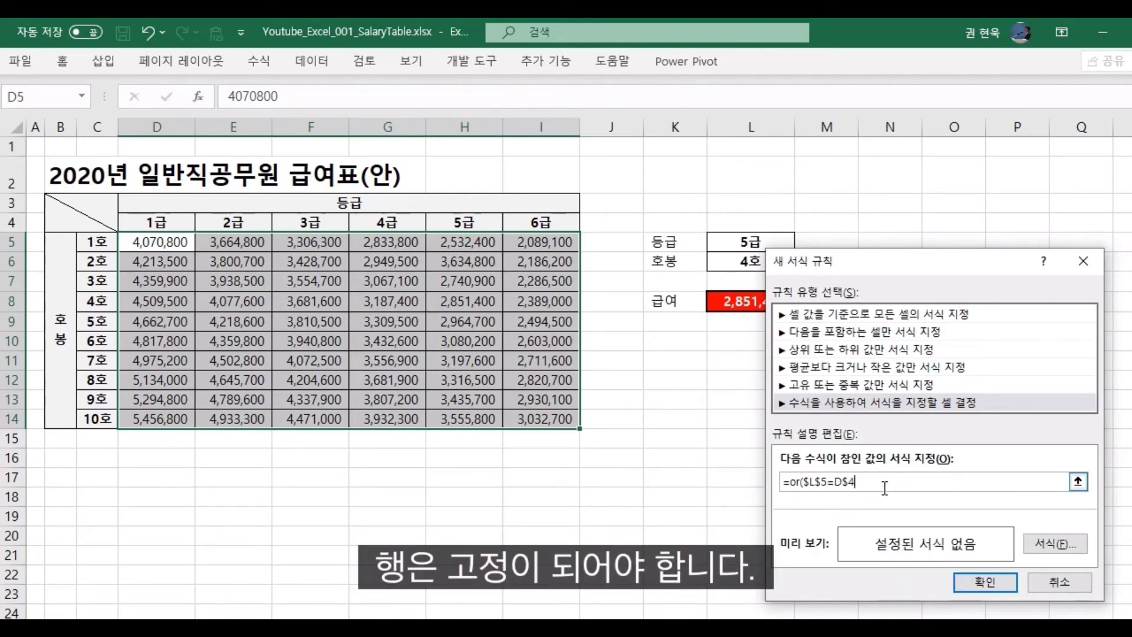
- Complete the rule's formula as =OR($L$5=D$4,$L$6=$C5), keeping column C fixed and row 5 relative
type(",")
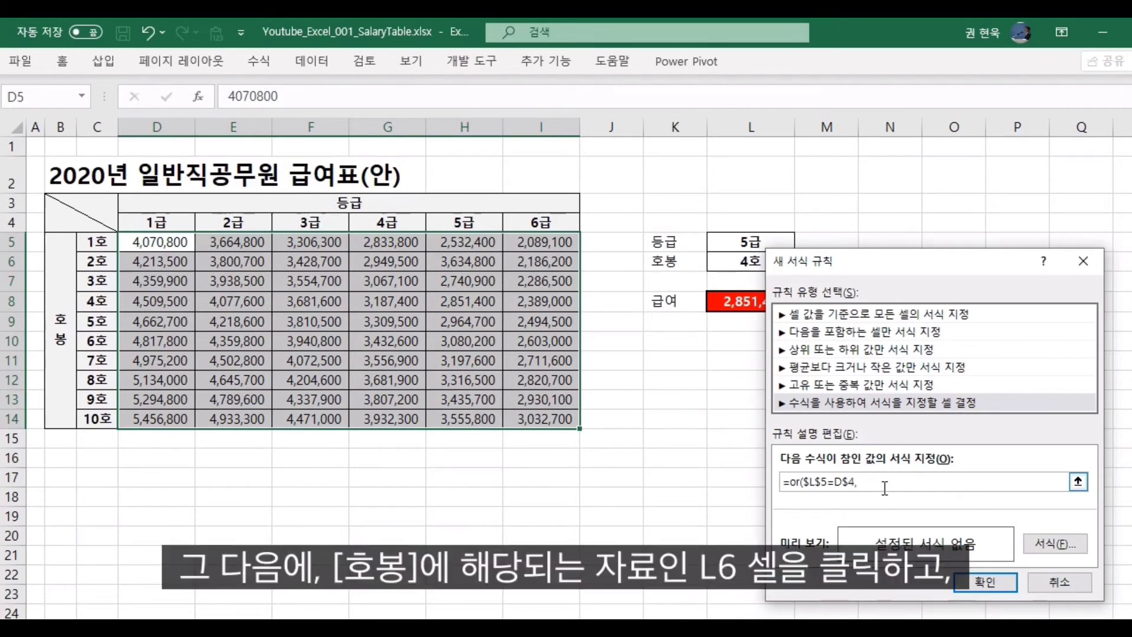
left_click(746, 259)
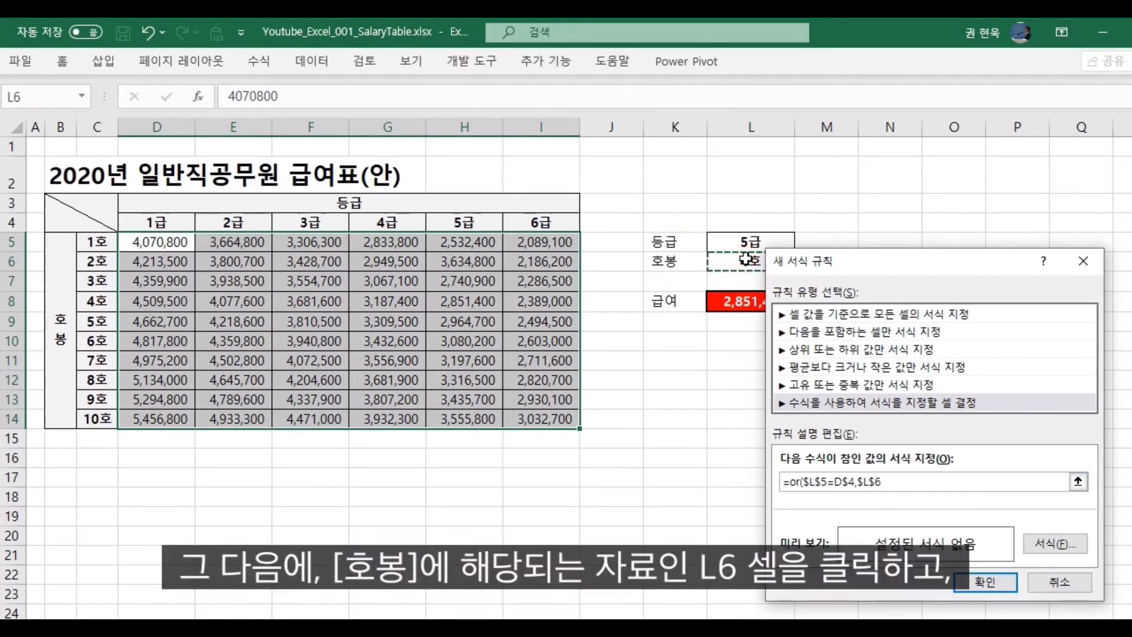
type("=")
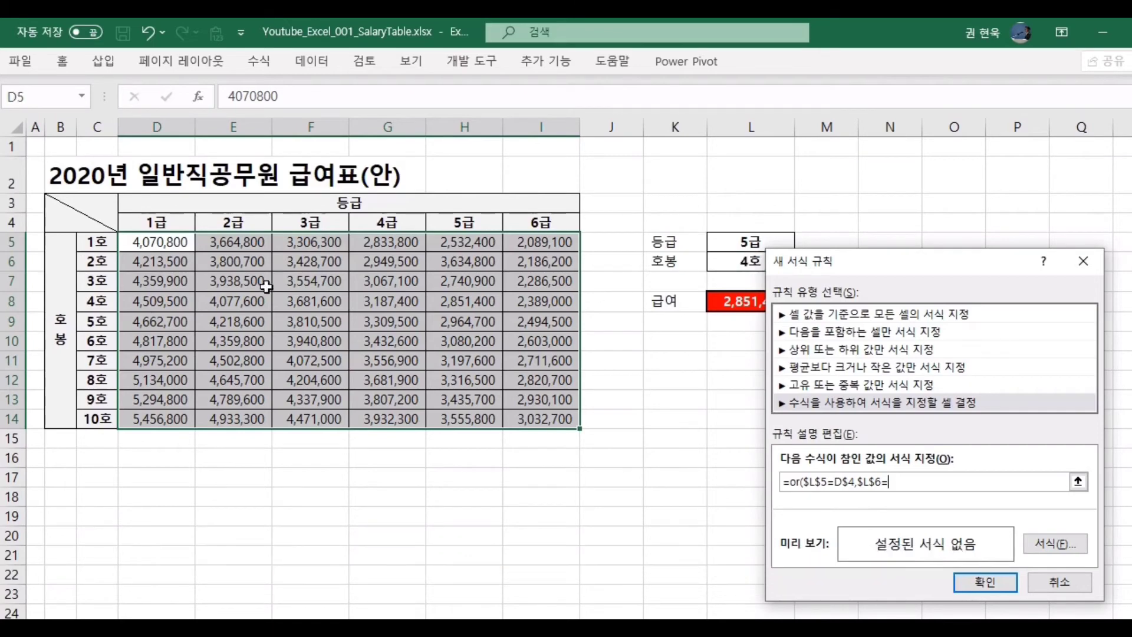
left_click(102, 248)
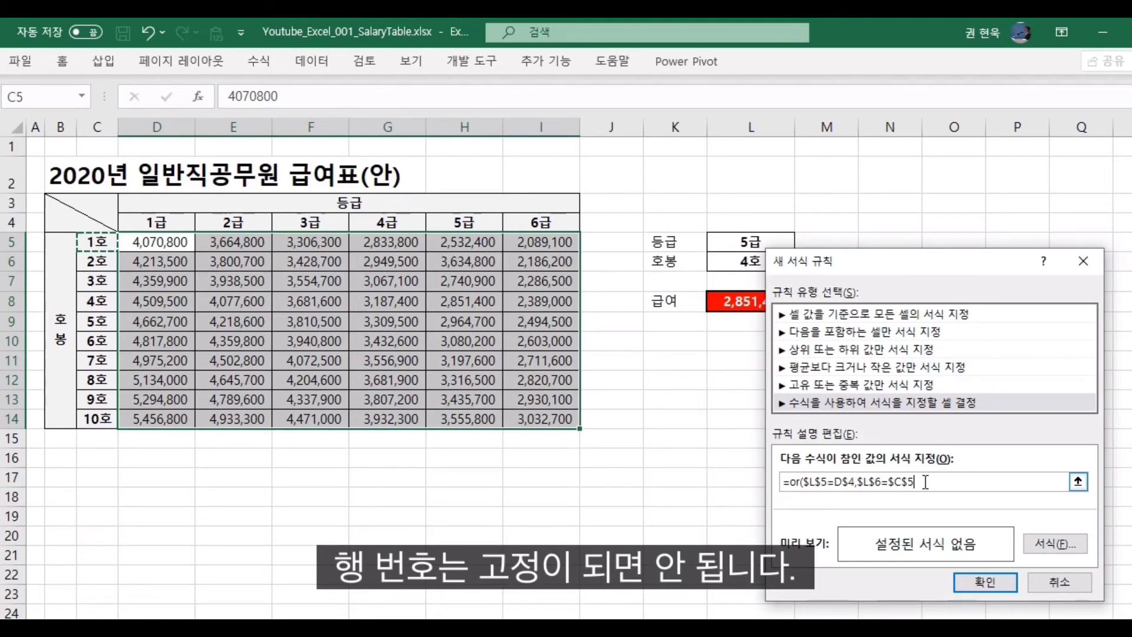
key("BackSpace")
key("BackSpace")
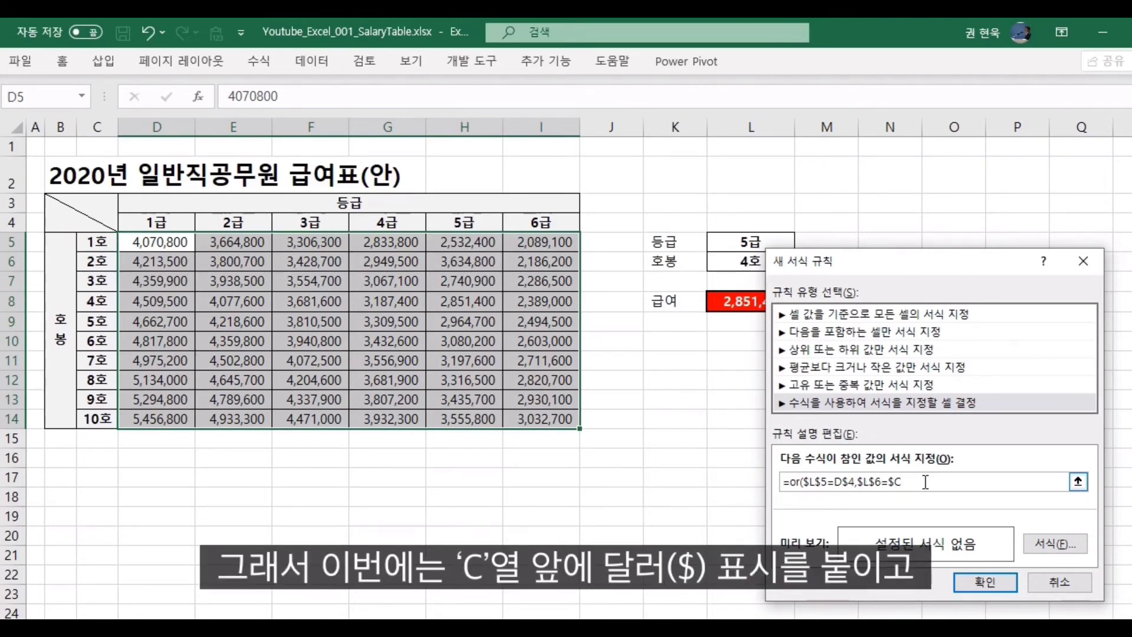
type("5)")
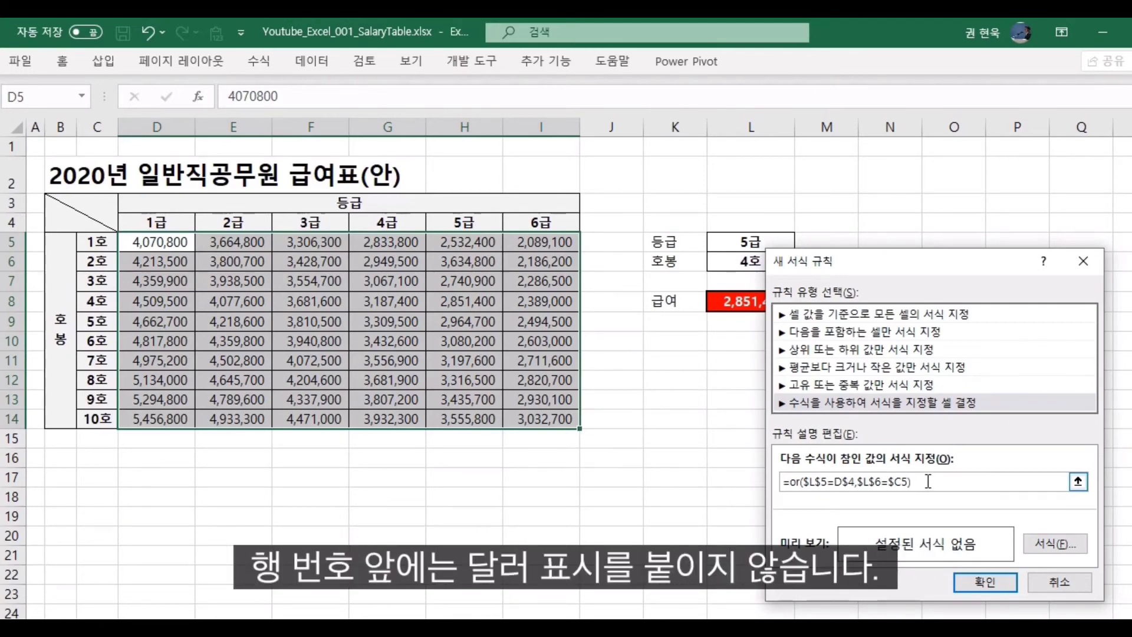
- Give the OR rule a yellow fill and apply it to the salary range
left_click(1061, 544)
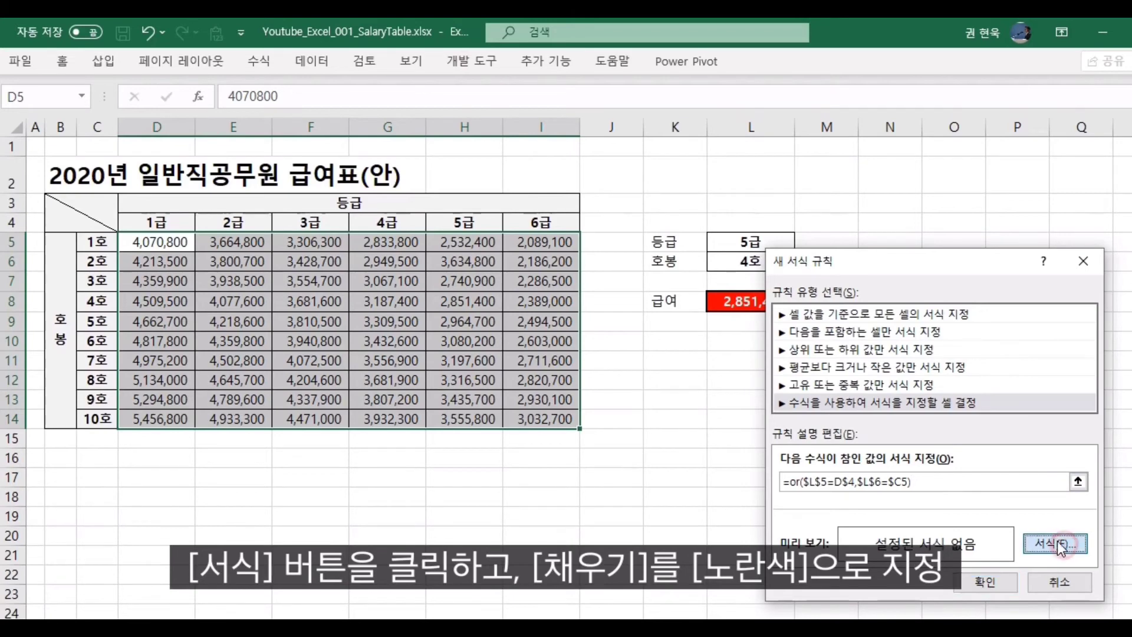
left_click_drag(897, 157, 810, 107)
left_click(800, 134)
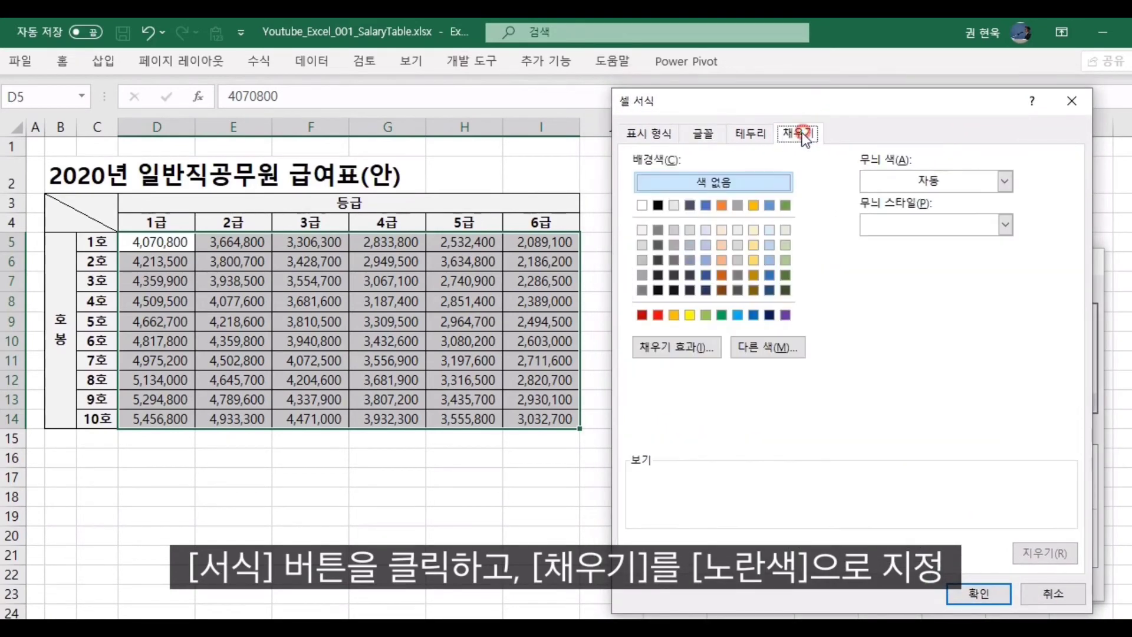
left_click(690, 315)
left_click(979, 594)
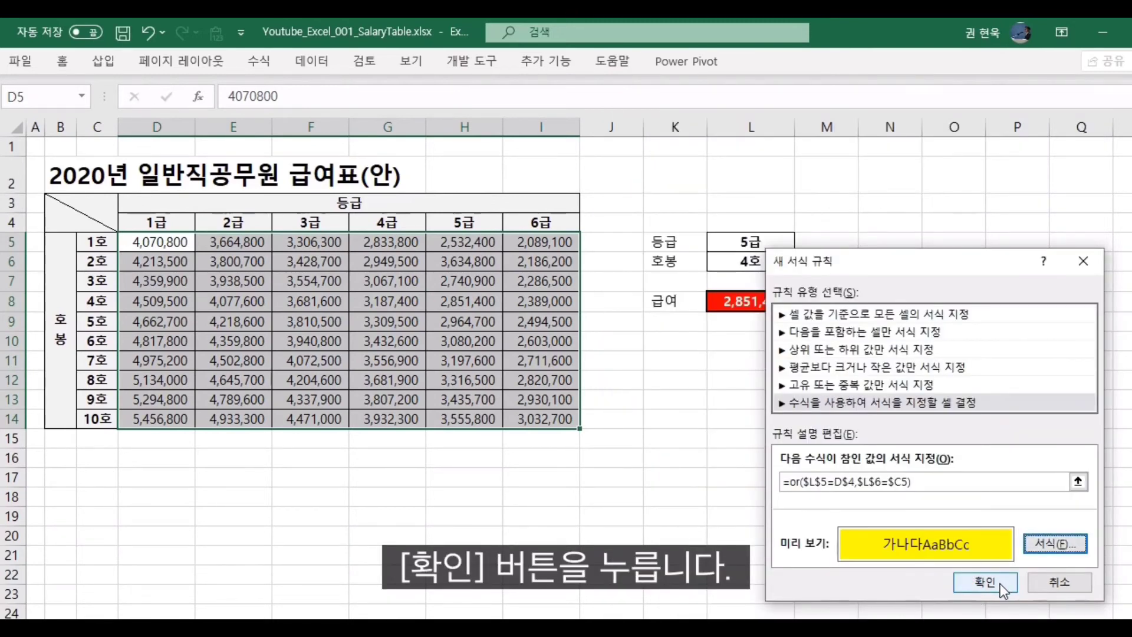
left_click(1000, 584)
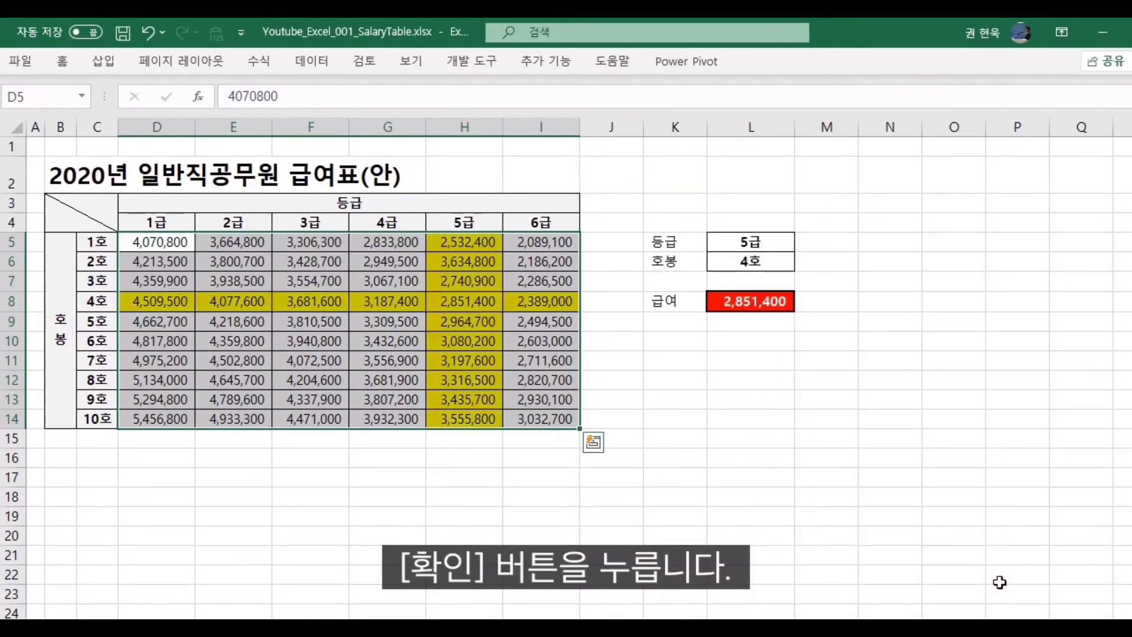
- Choose 3급 as the grade in cell L5 to test the row and column highlighting
left_click(754, 241)
left_click(804, 243)
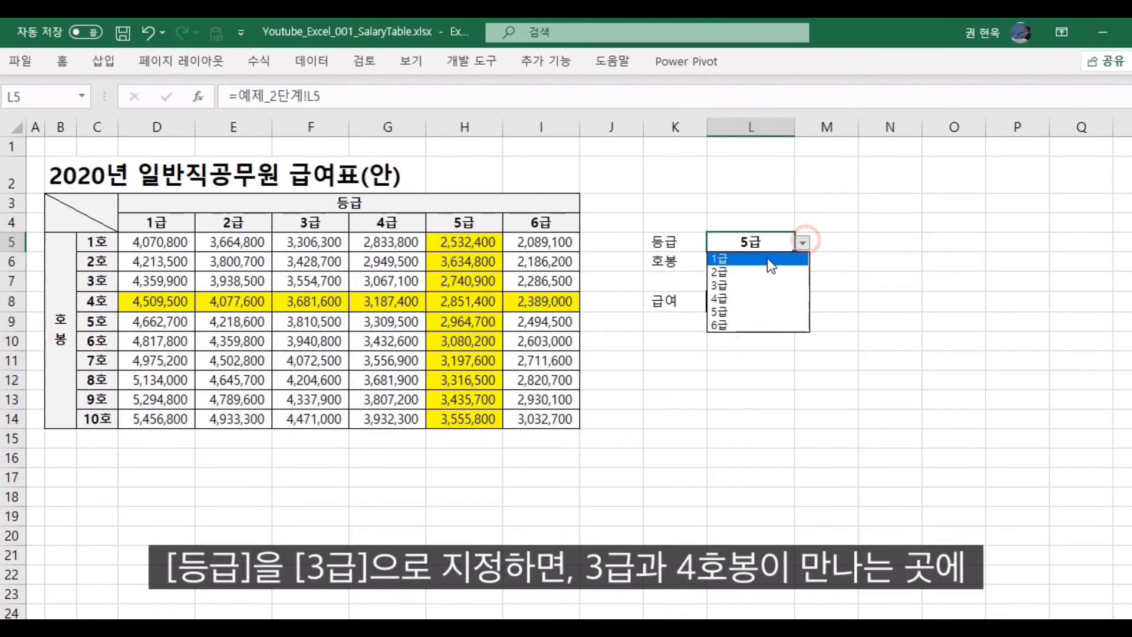
left_click(745, 286)
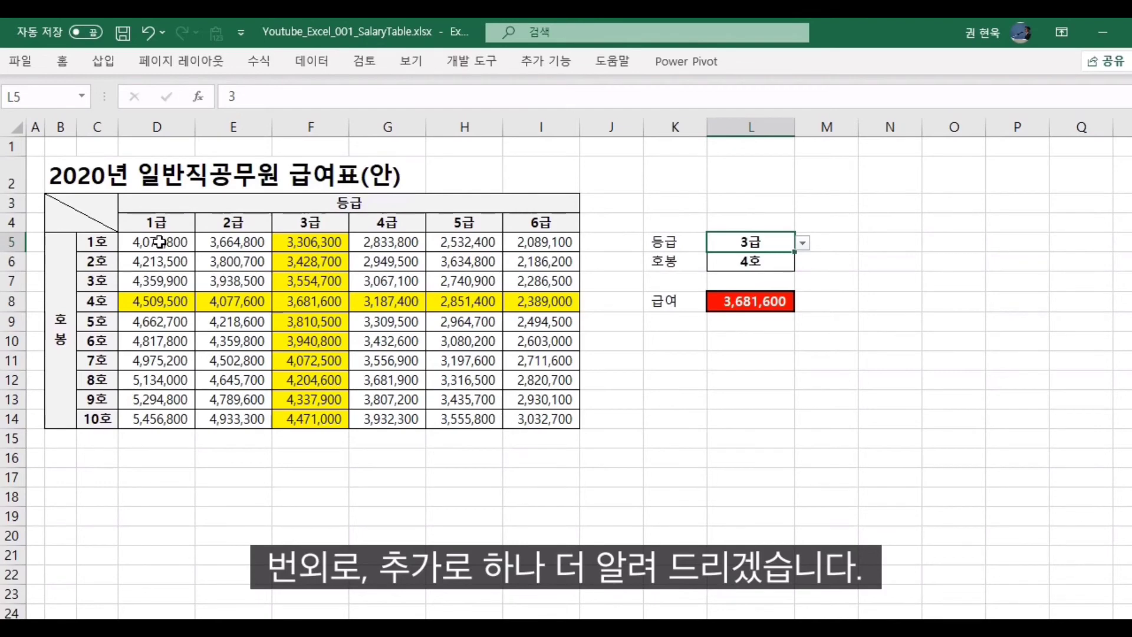
- Open the conditional formatting rules manager for the salary range D5:I14
left_click_drag(132, 242, 533, 414)
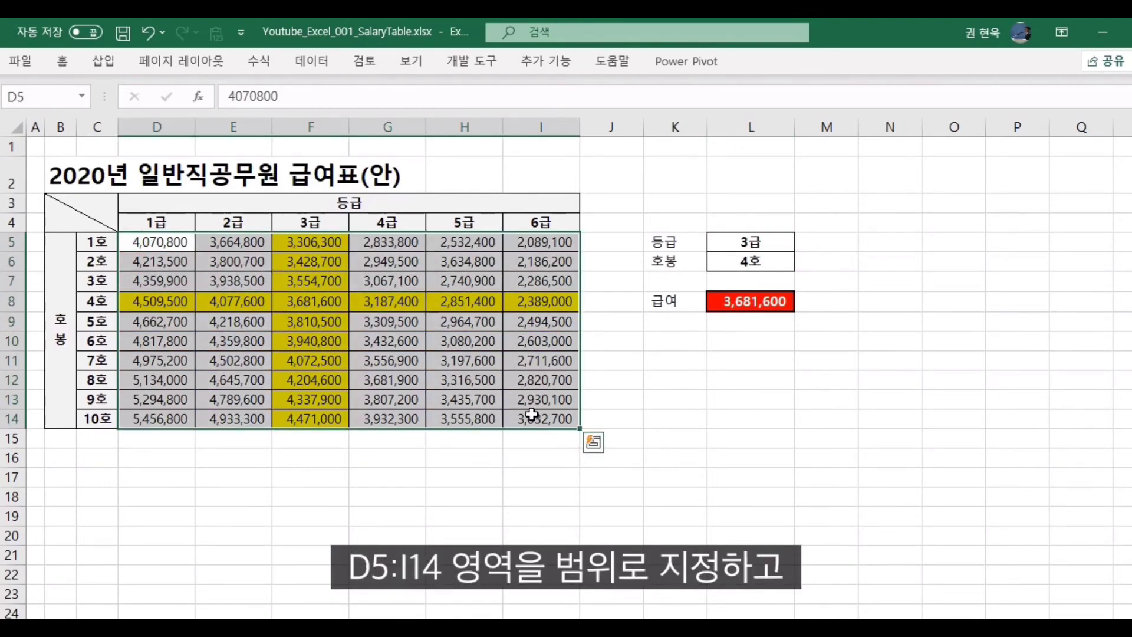
left_click(62, 61)
left_click(760, 125)
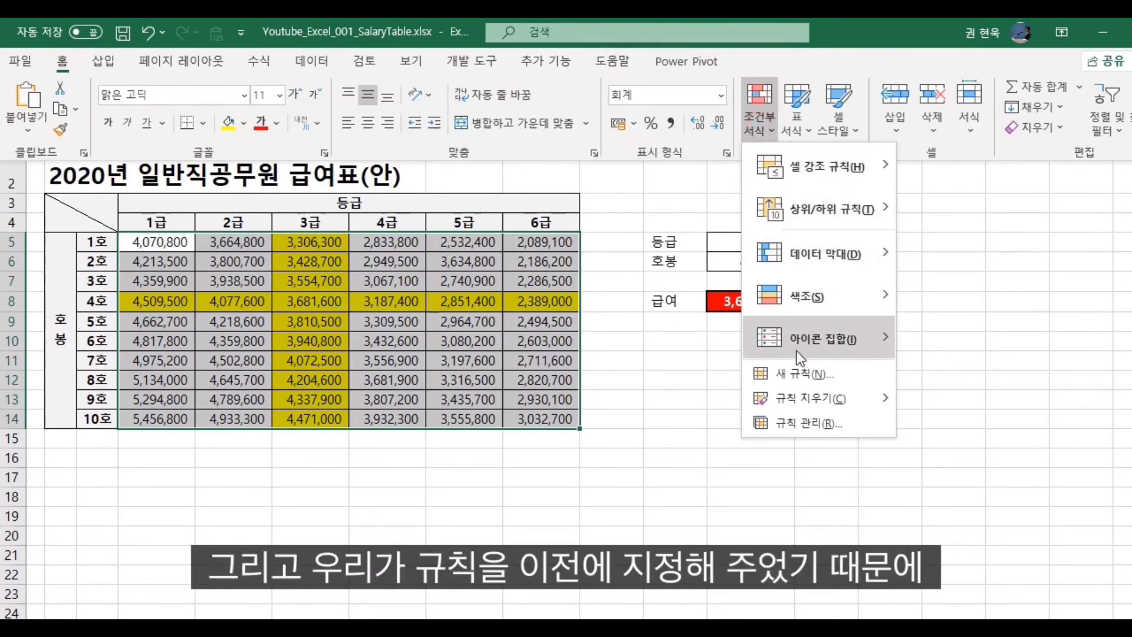
left_click(790, 422)
left_click_drag(827, 304, 744, 342)
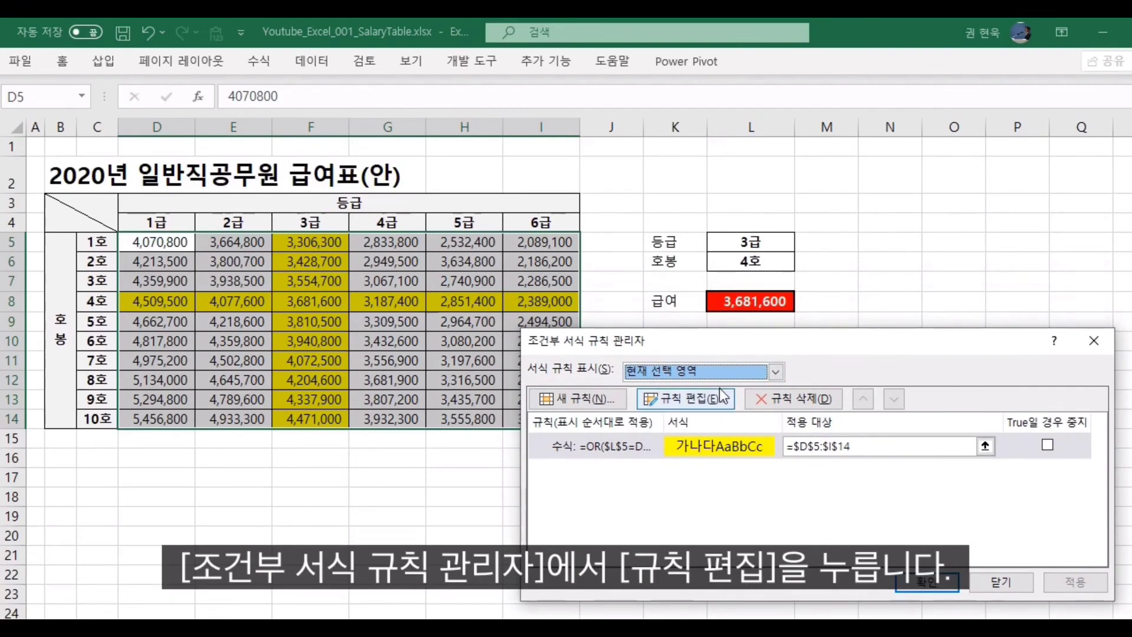
- Copy the formula =OR($L$5=D$4,$L$6=$C5) from the existing yellow rule and leave the rule unedited
left_click(670, 445)
left_click(666, 406)
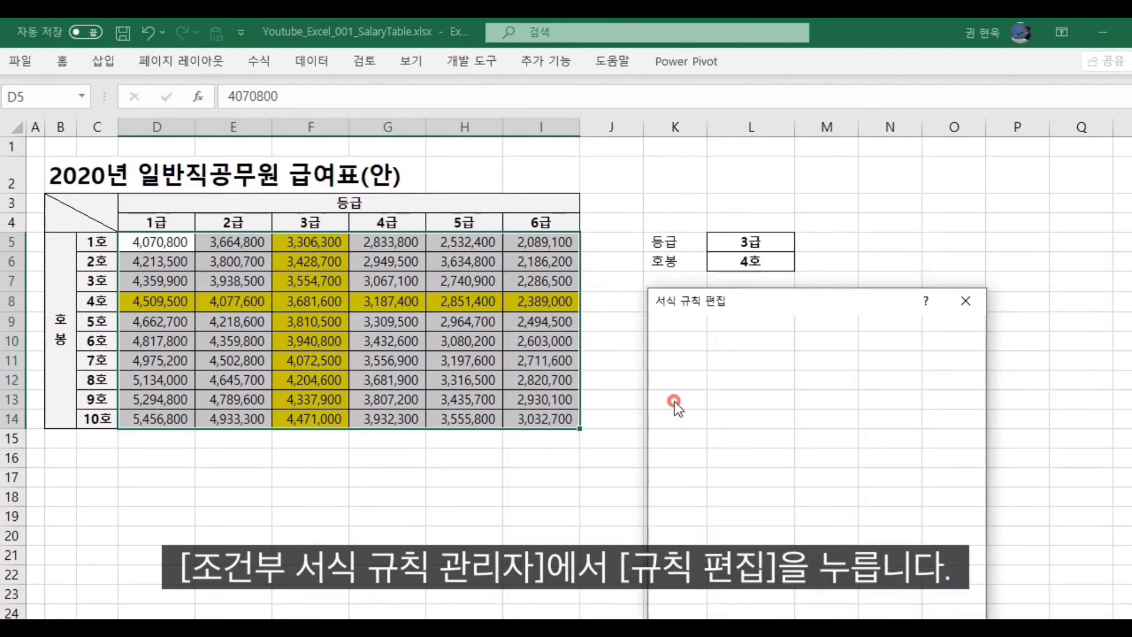
left_click_drag(809, 522, 681, 532)
key("ctrl+c")
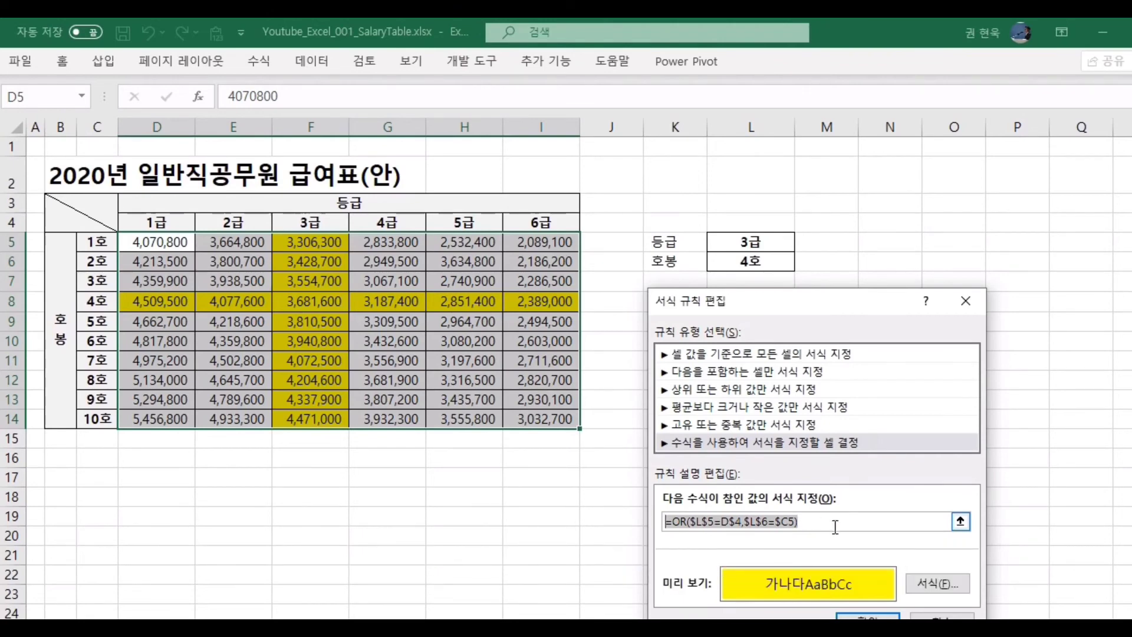
left_click_drag(849, 301, 888, 227)
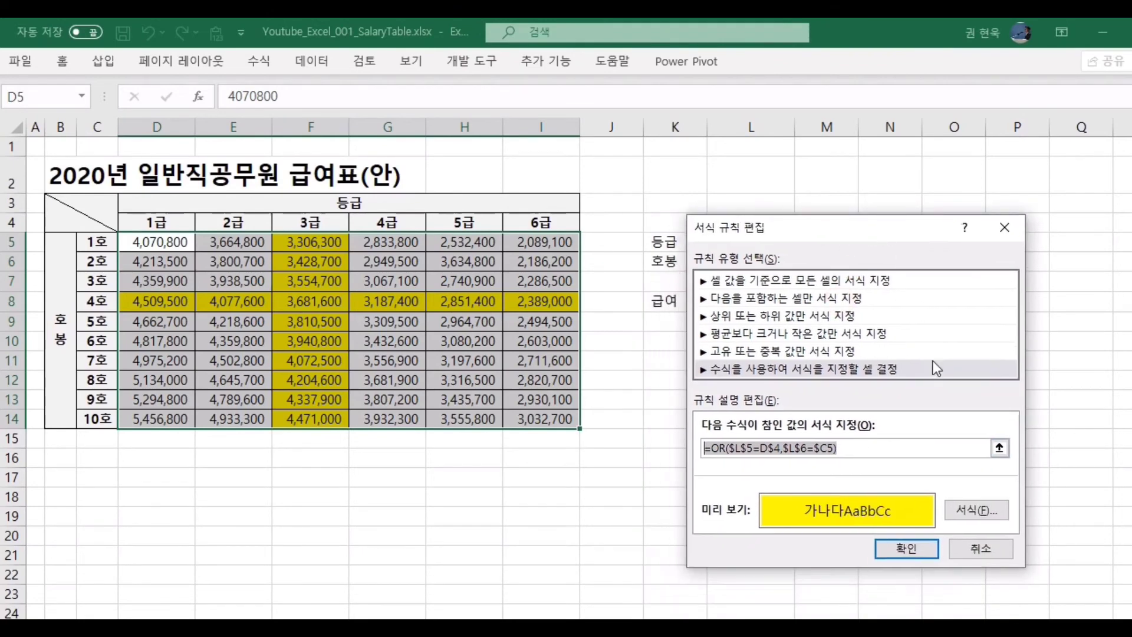
left_click(974, 551)
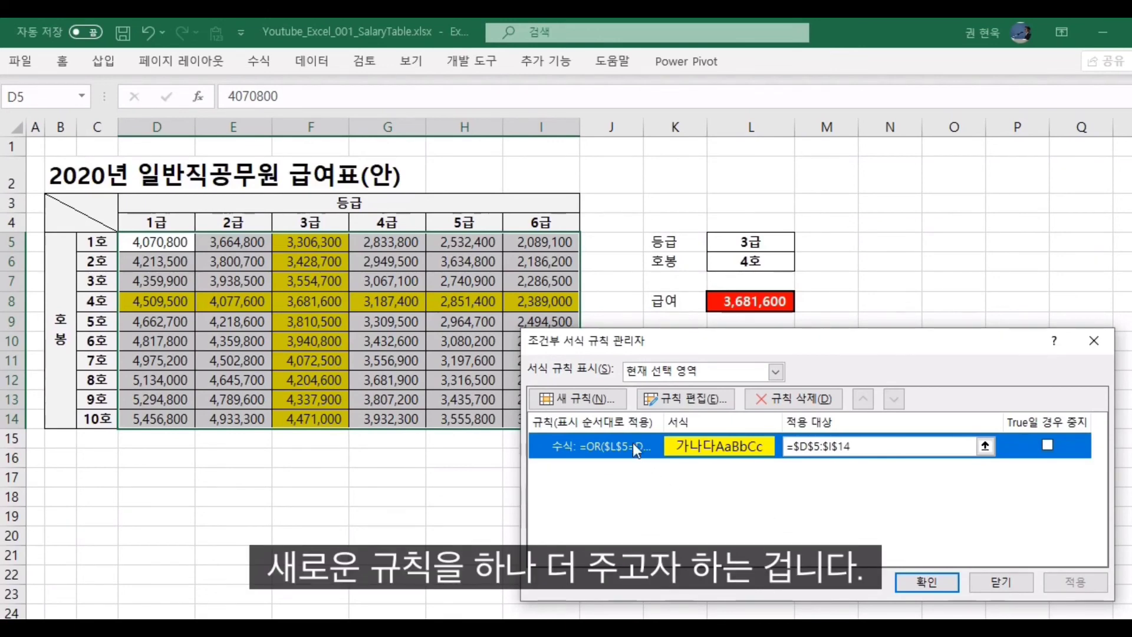
- Add a second rule that uses a formula to determine which cells to format, and paste the copied OR formula into it
left_click(586, 397)
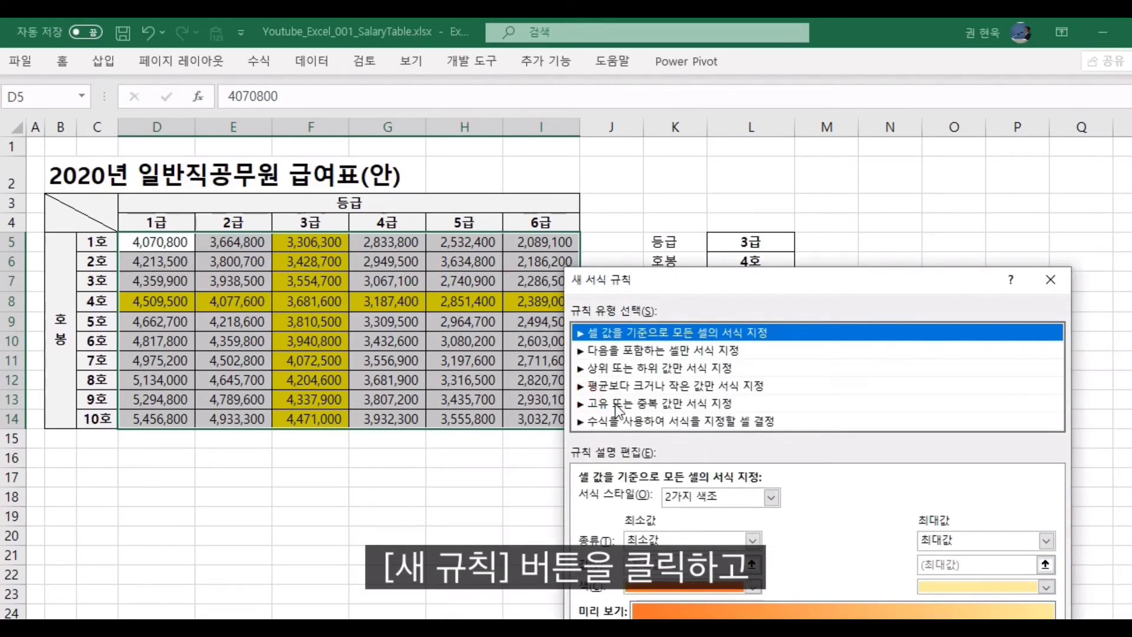
left_click_drag(785, 289, 821, 209)
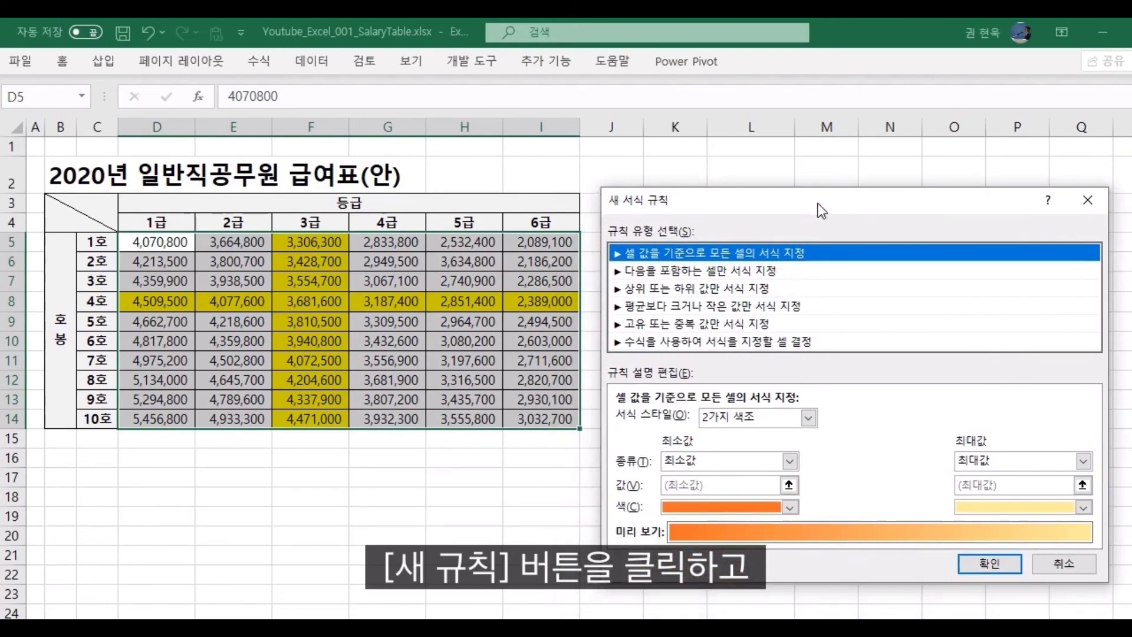
left_click(723, 344)
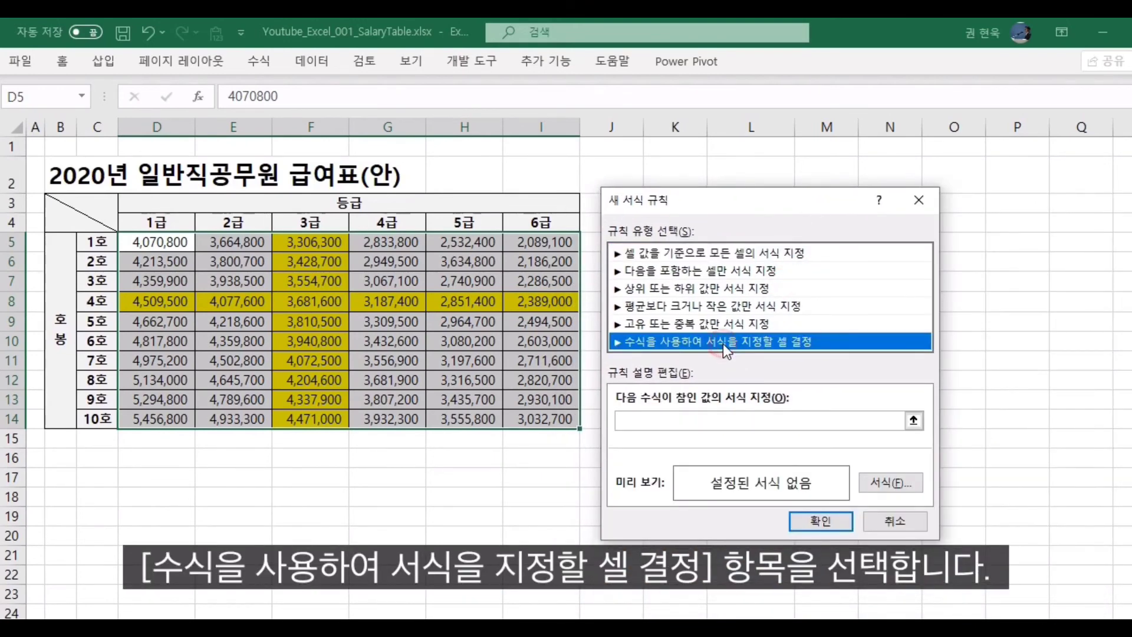
left_click(645, 421)
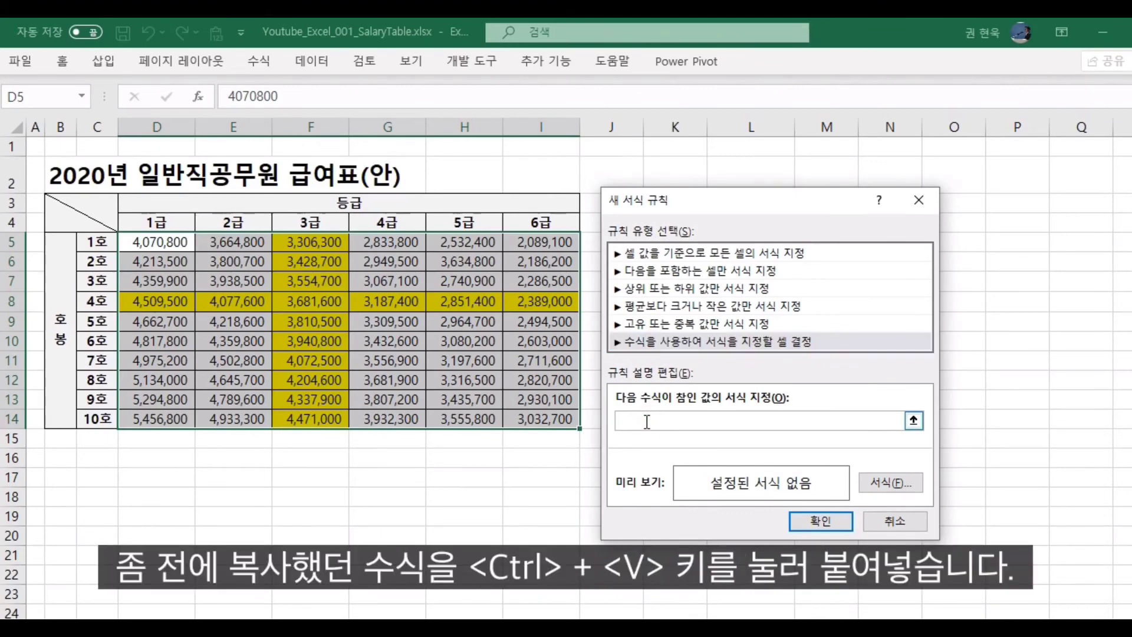
key("ctrl+v")
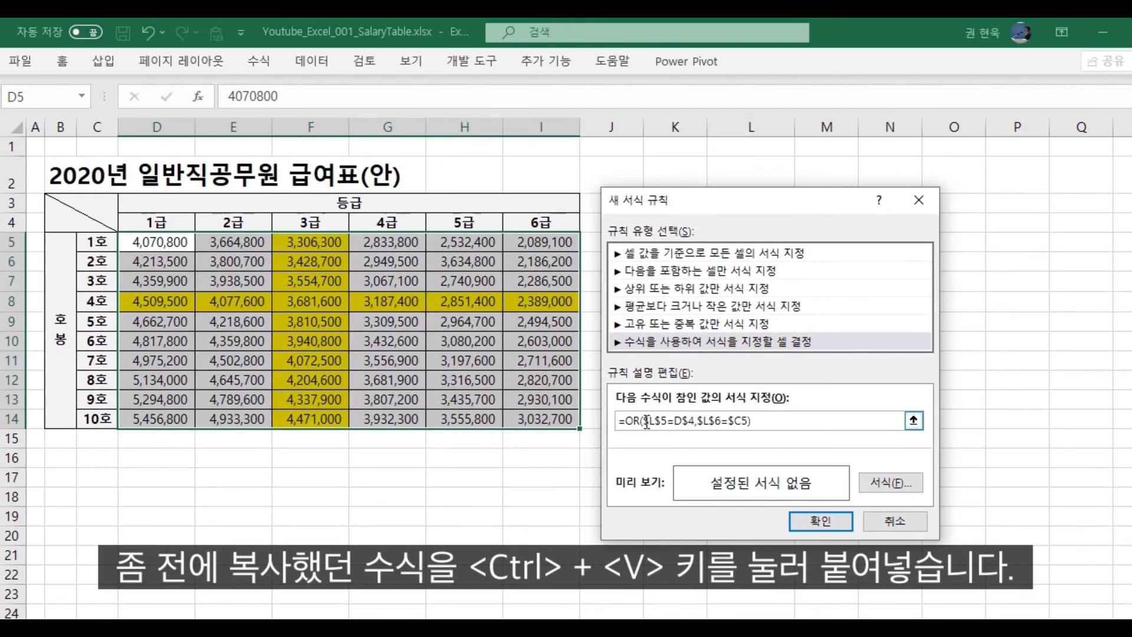
- Replace OR with AND in the new rule's formula, making it =AND($L$5=D$4,$L$6=$C5)
left_click(634, 421)
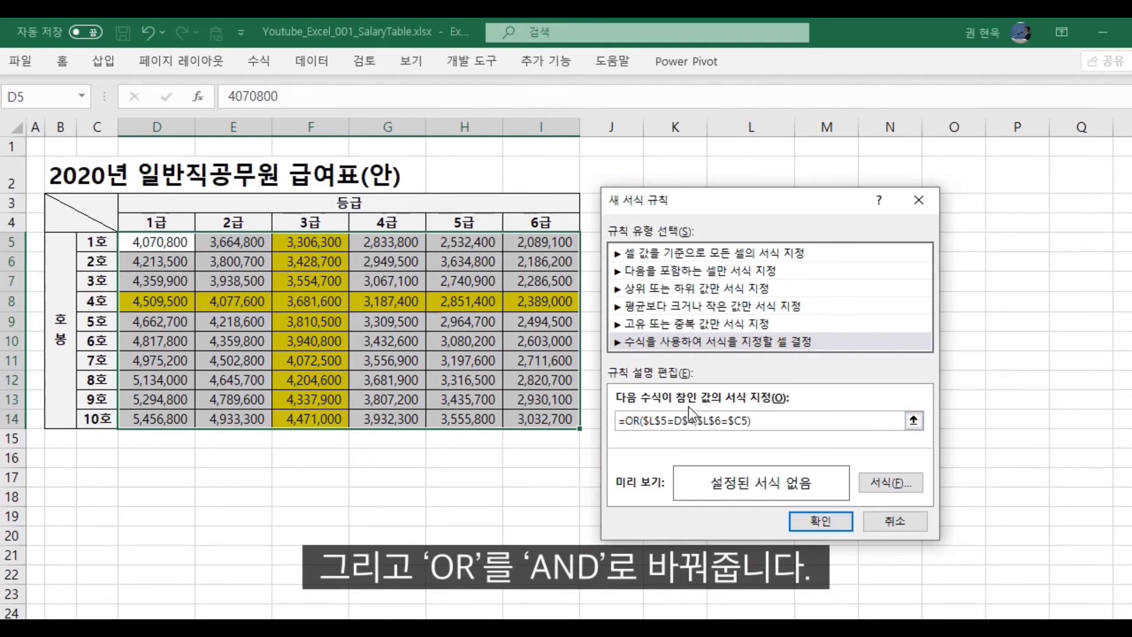
key("BackSpace")
key("Delete")
type("and")
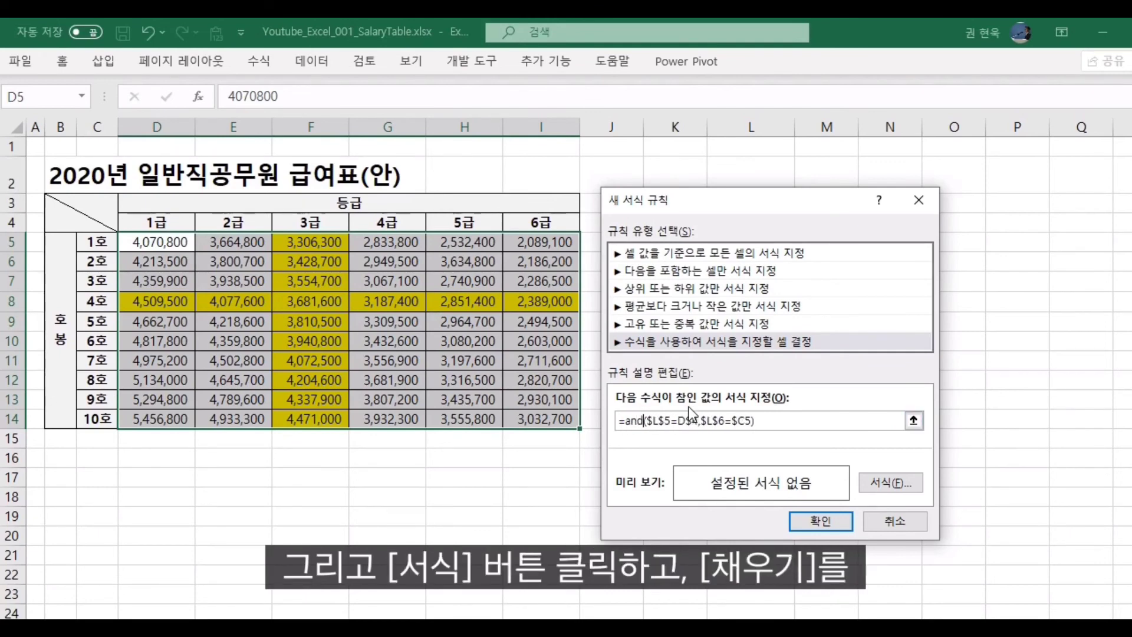
- Give the AND rule a red fill with white font and apply it to the salary range
left_click(888, 483)
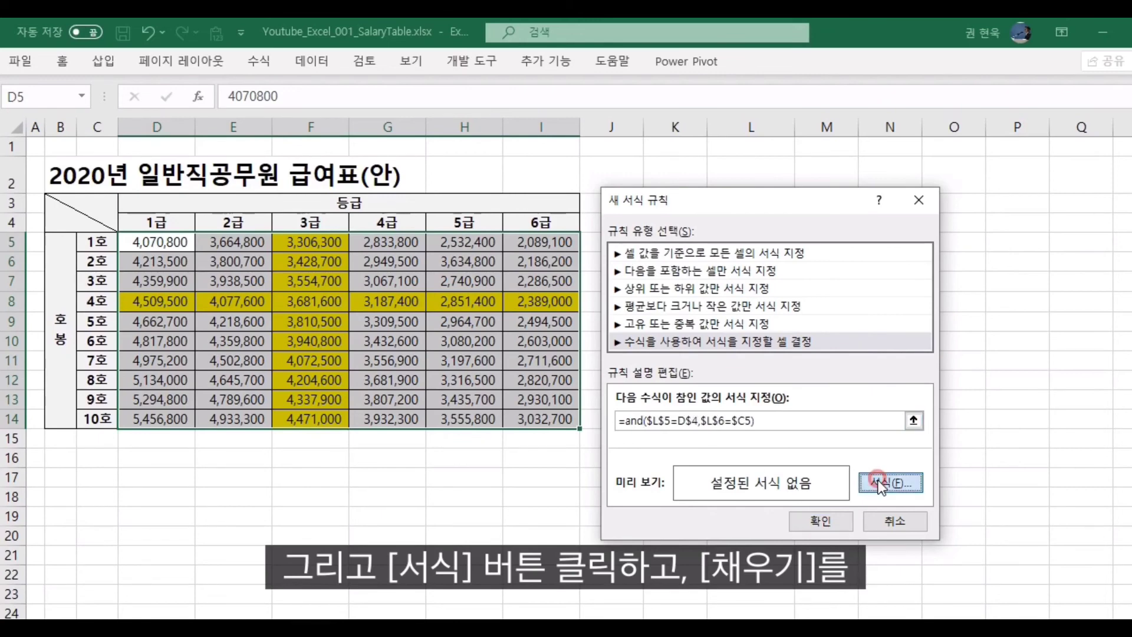
left_click_drag(885, 167, 935, 118)
left_click(674, 317)
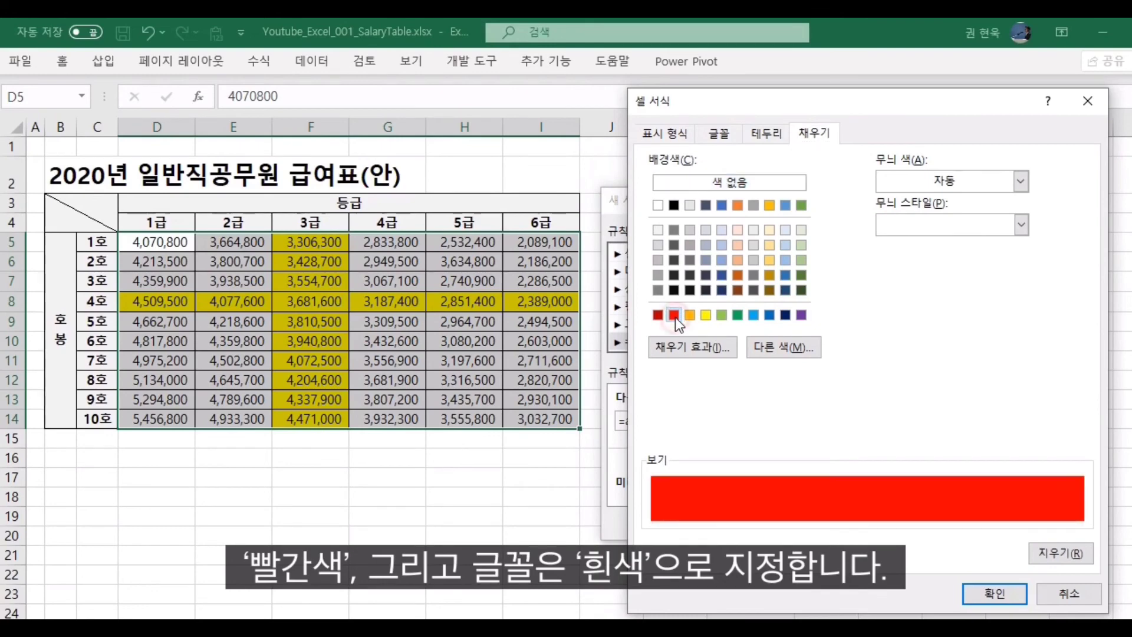
left_click(719, 133)
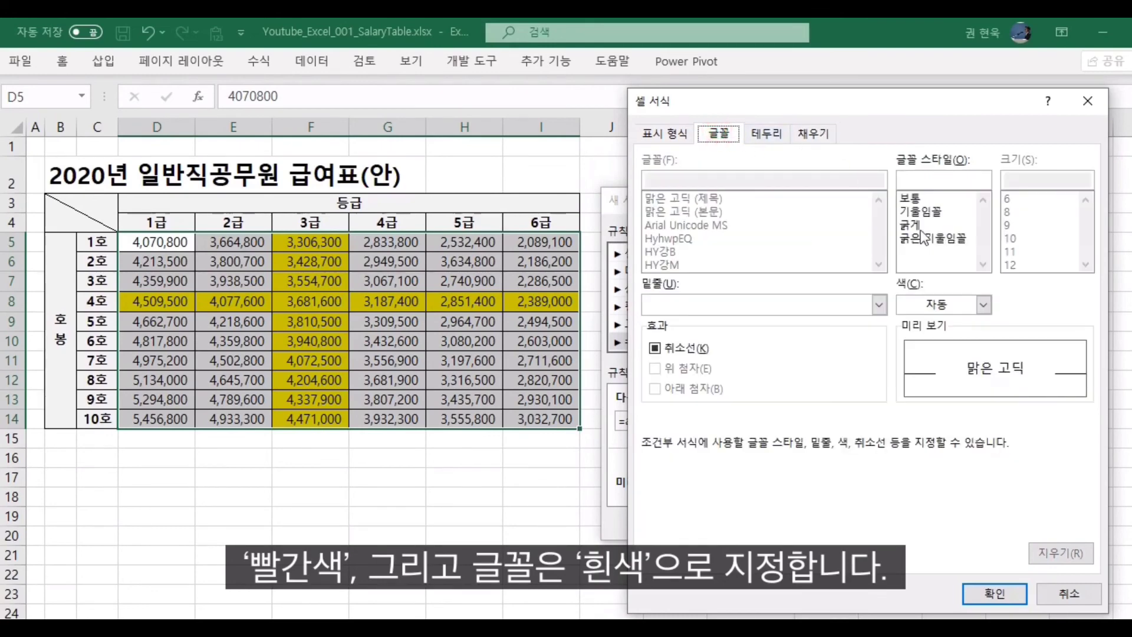
left_click(983, 304)
left_click(906, 377)
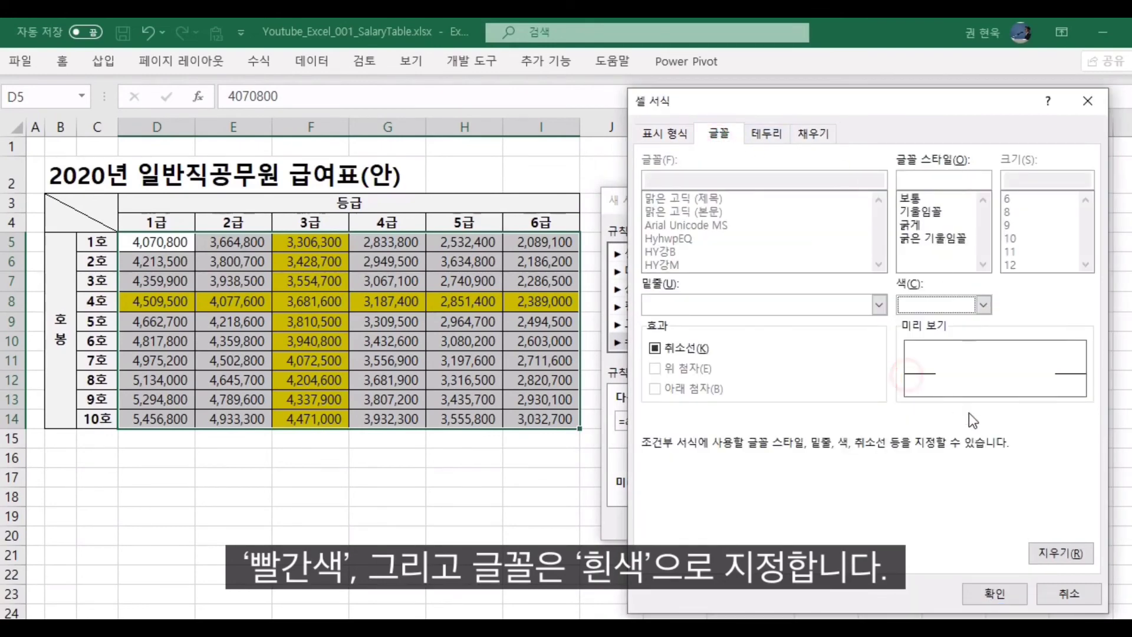
left_click(995, 593)
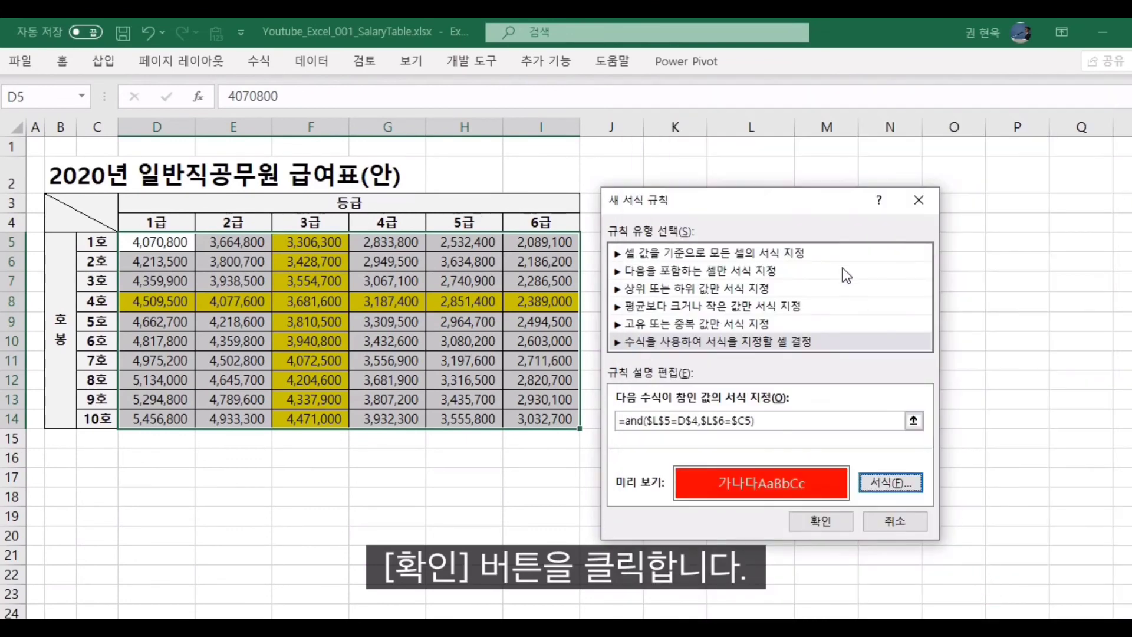
left_click_drag(820, 204, 985, 247)
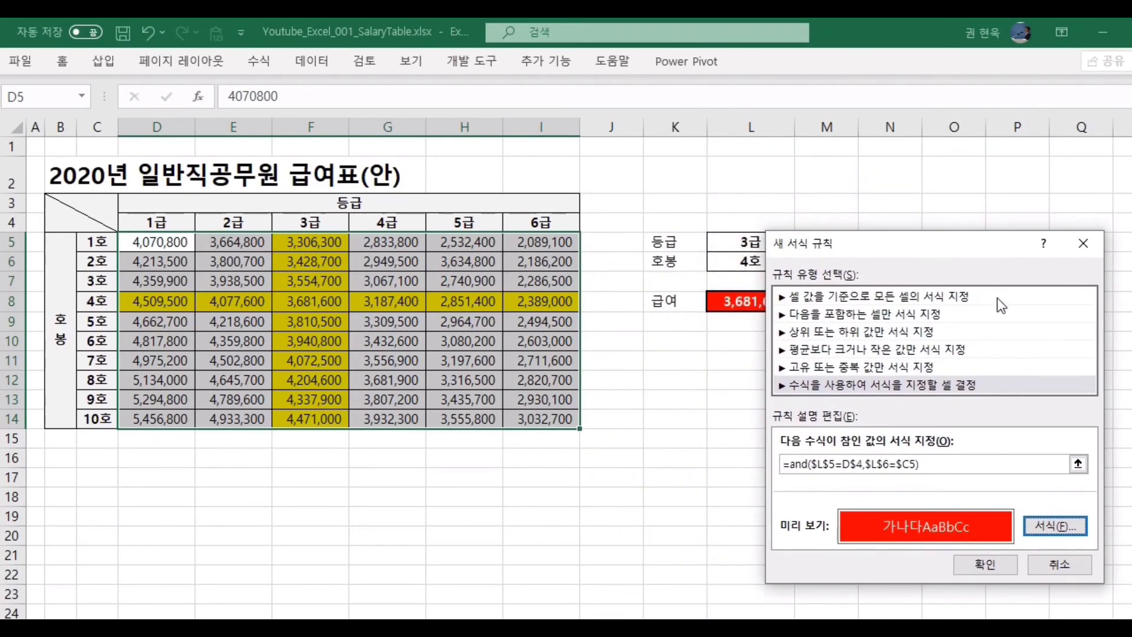
left_click(1003, 561)
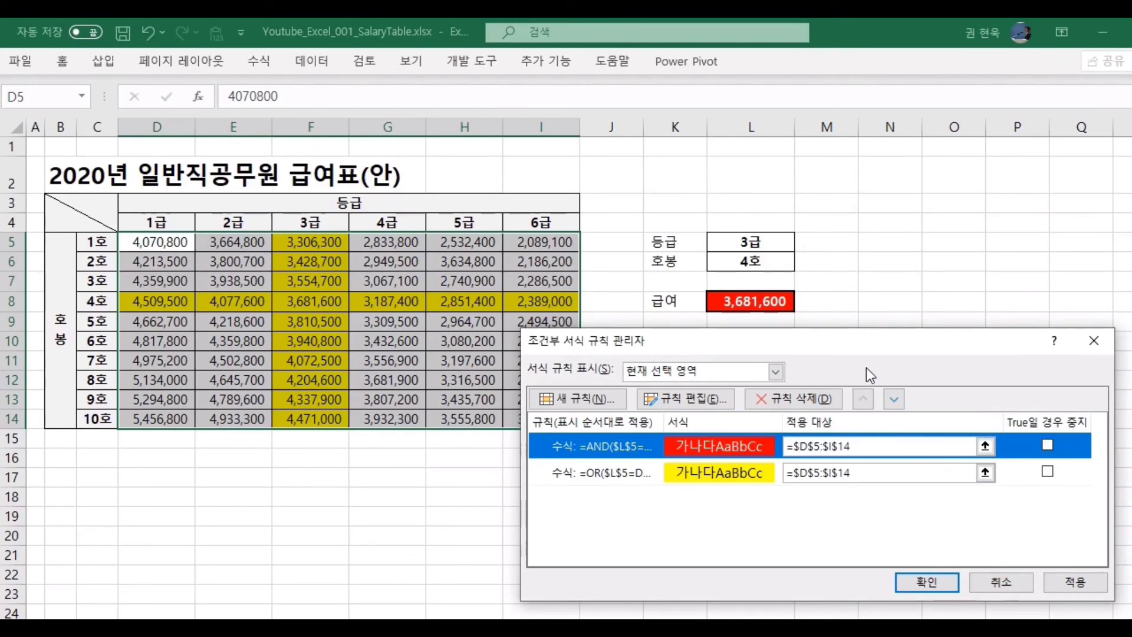
left_click(947, 586)
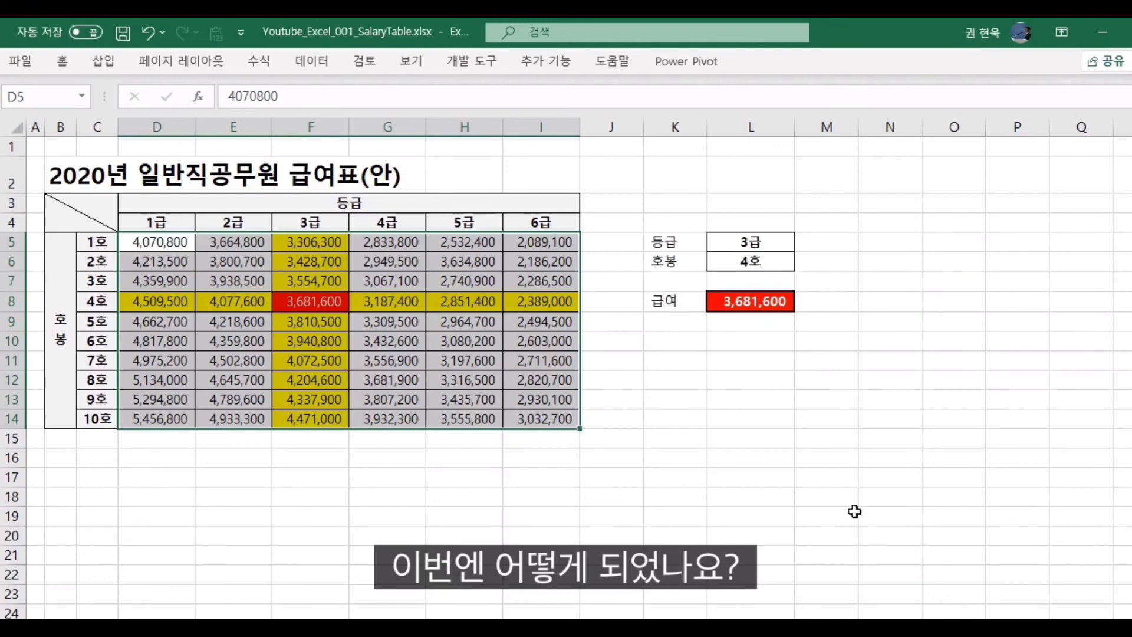
- Check the intersection cell F8, and change the grade in L5 to 2급
left_click(298, 301)
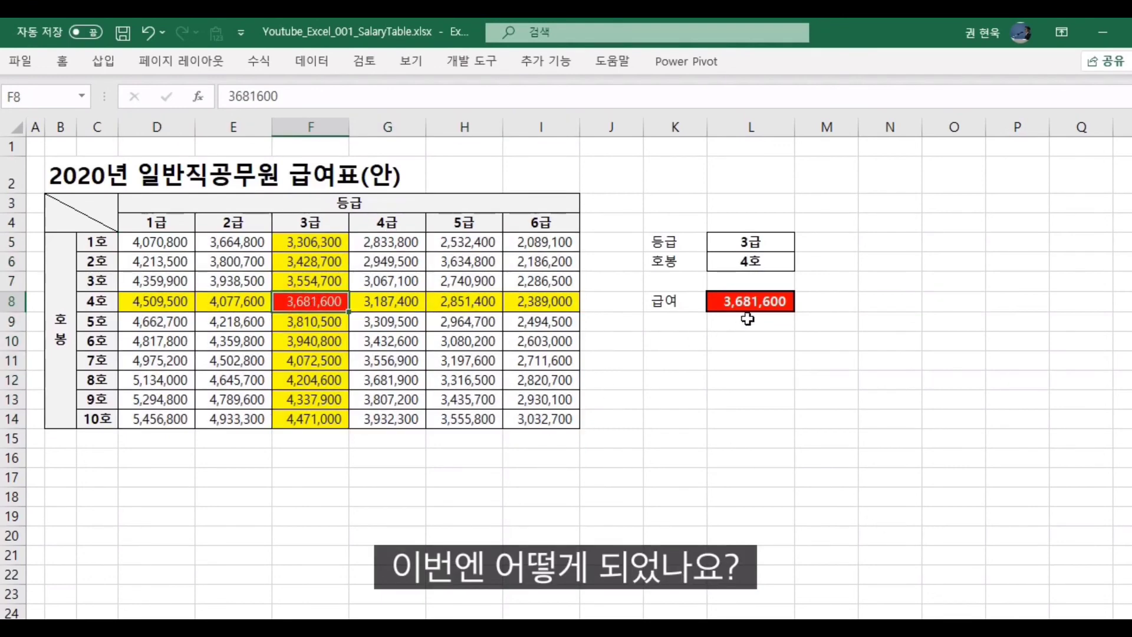
left_click(779, 244)
left_click(802, 245)
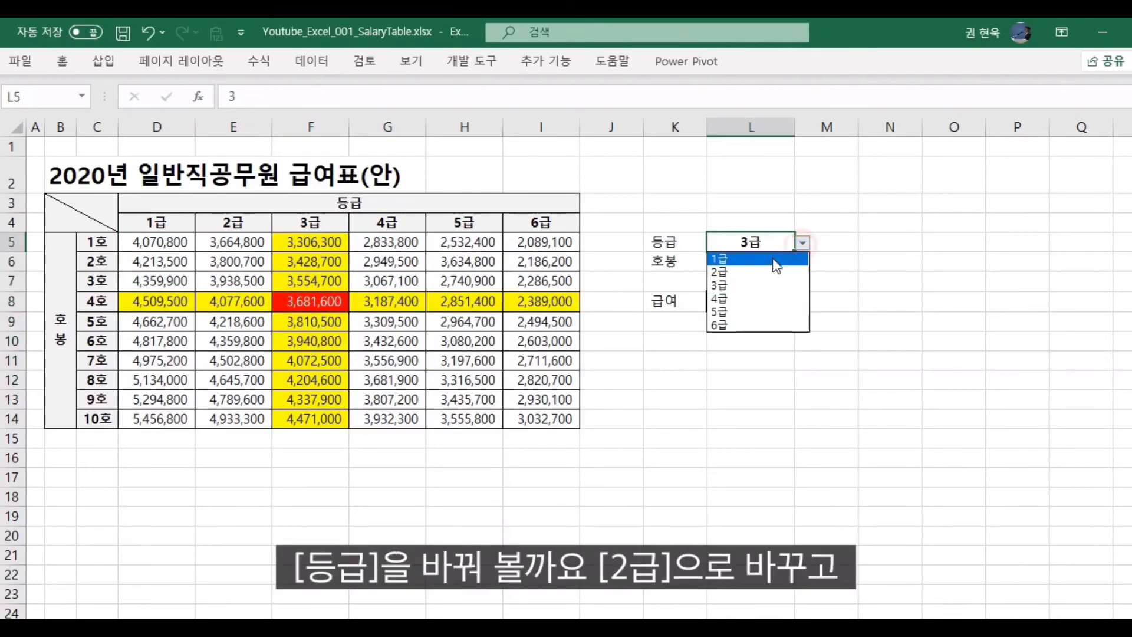
left_click(748, 271)
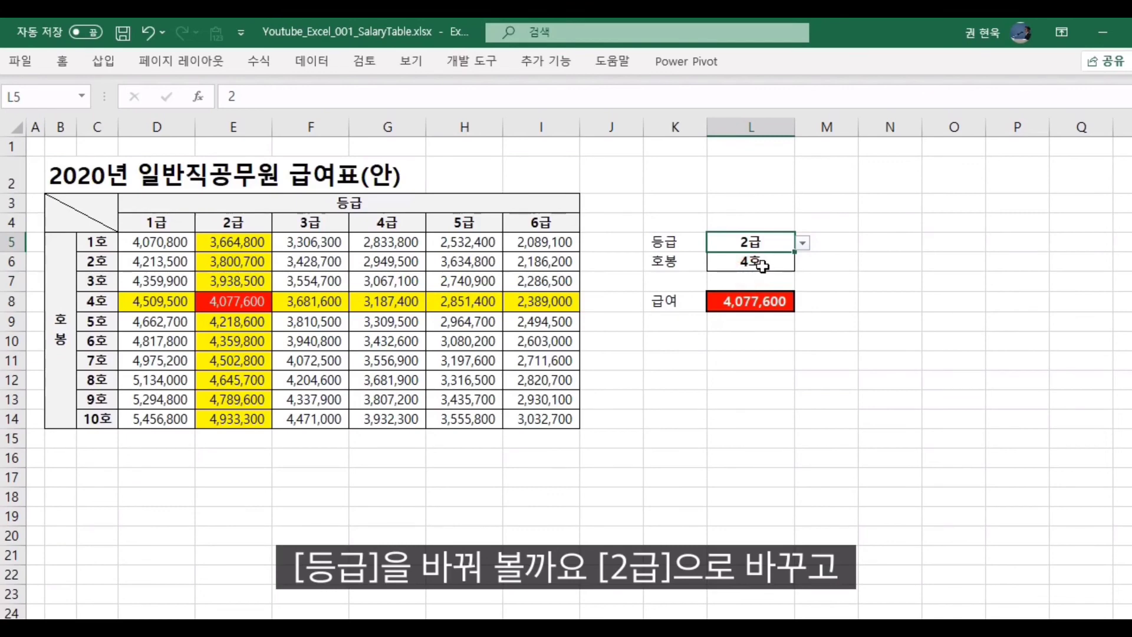
- Set the pay step in L6 to 5호 and check the intersection cell E9
left_click(760, 265)
left_click(803, 262)
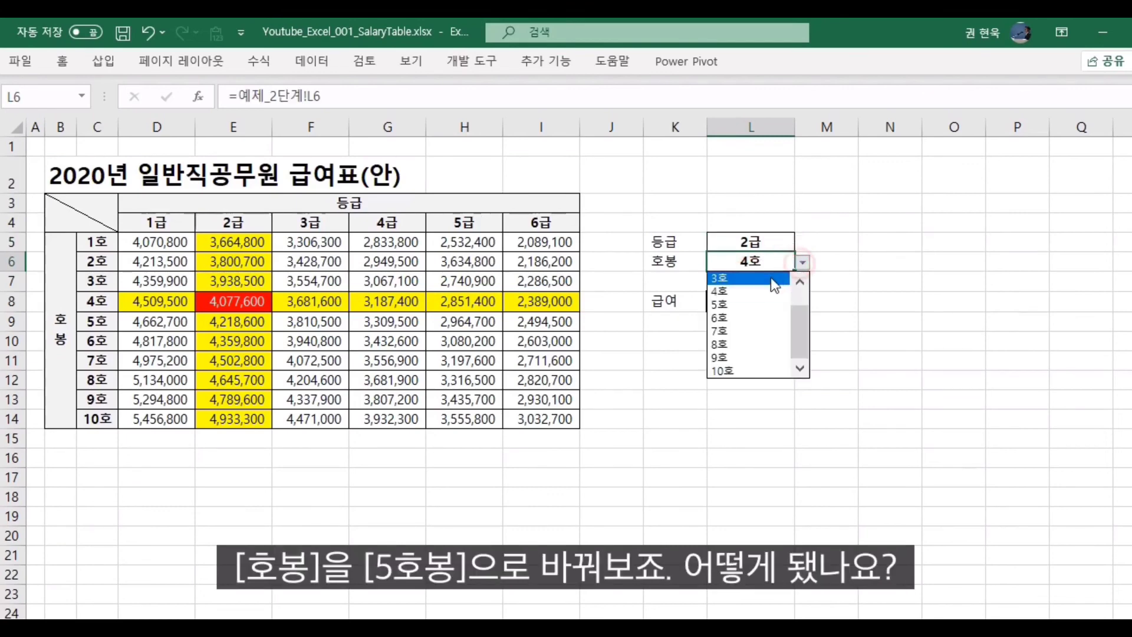
left_click(739, 304)
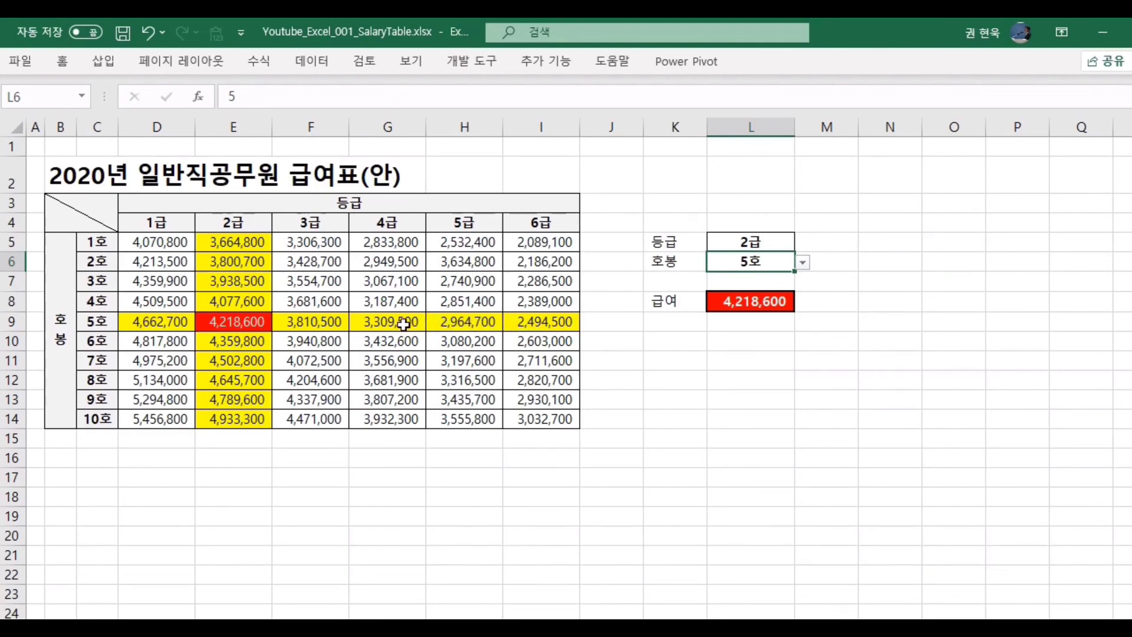
left_click(205, 321)
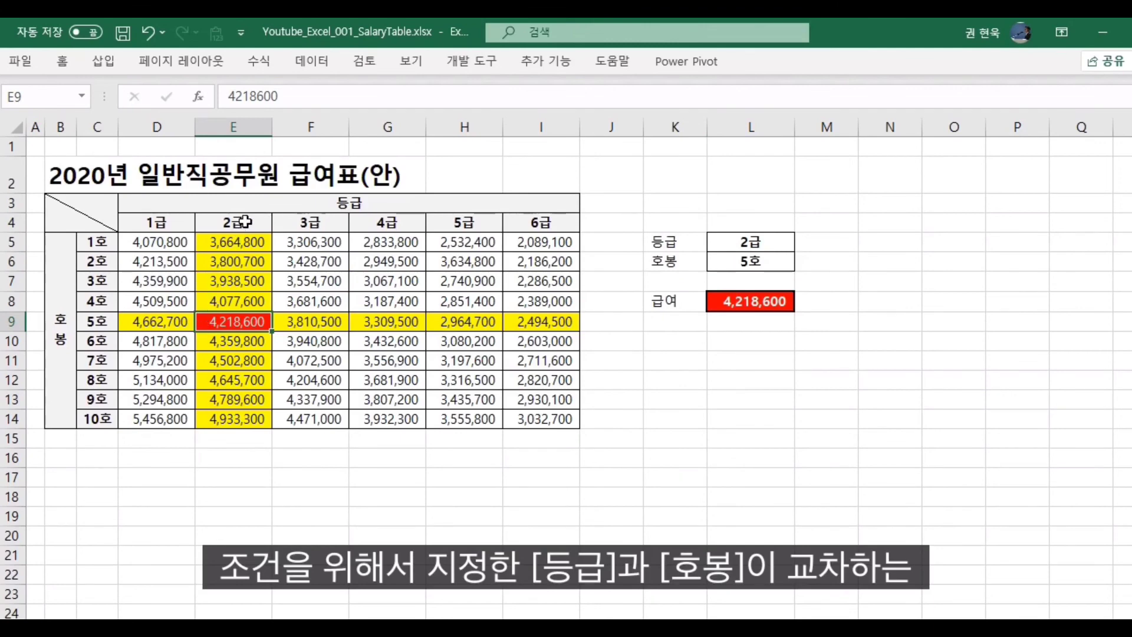